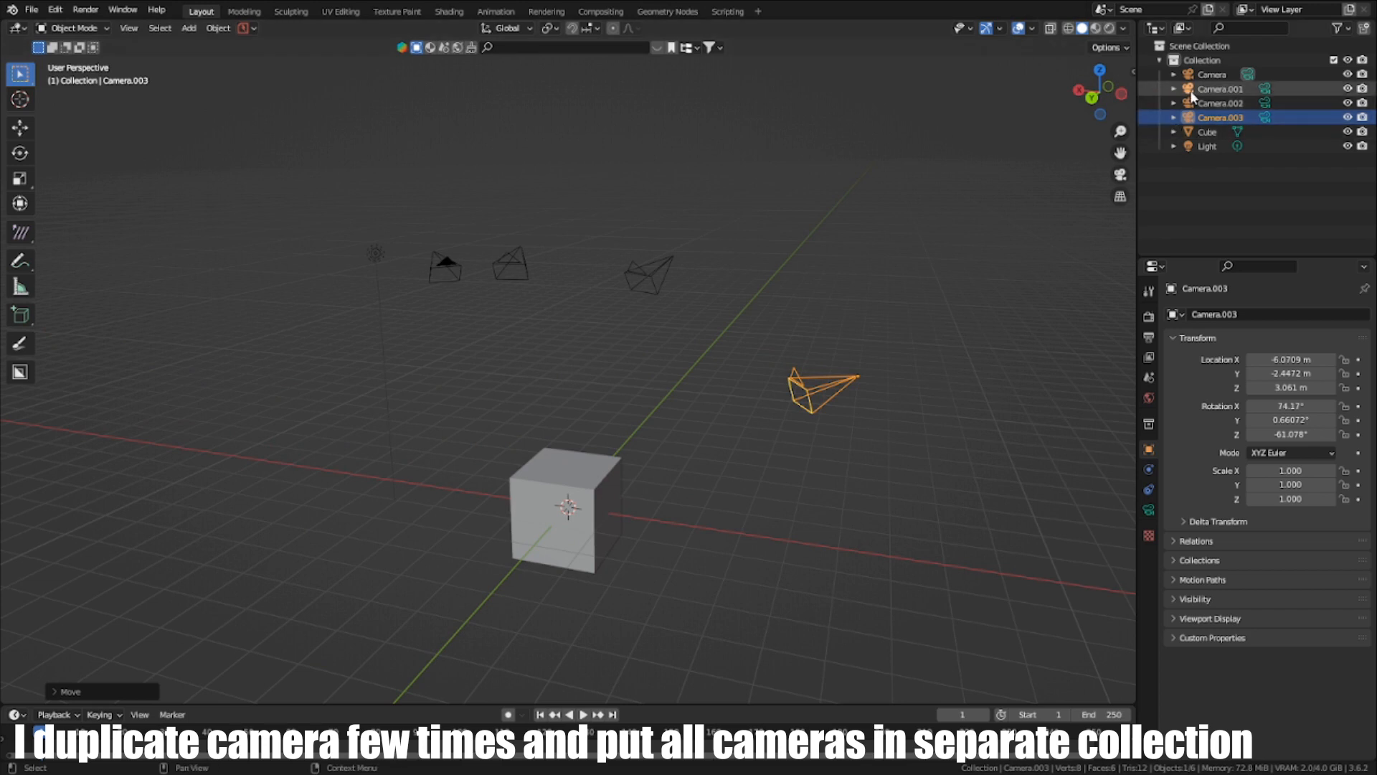
# - Move the four camera objects into a new collection named "cameras"
pyautogui.click(1196, 75)
pyautogui.keyDown('shift'); pyautogui.click(1198, 118); pyautogui.keyUp('shift')
pyautogui.press('m')
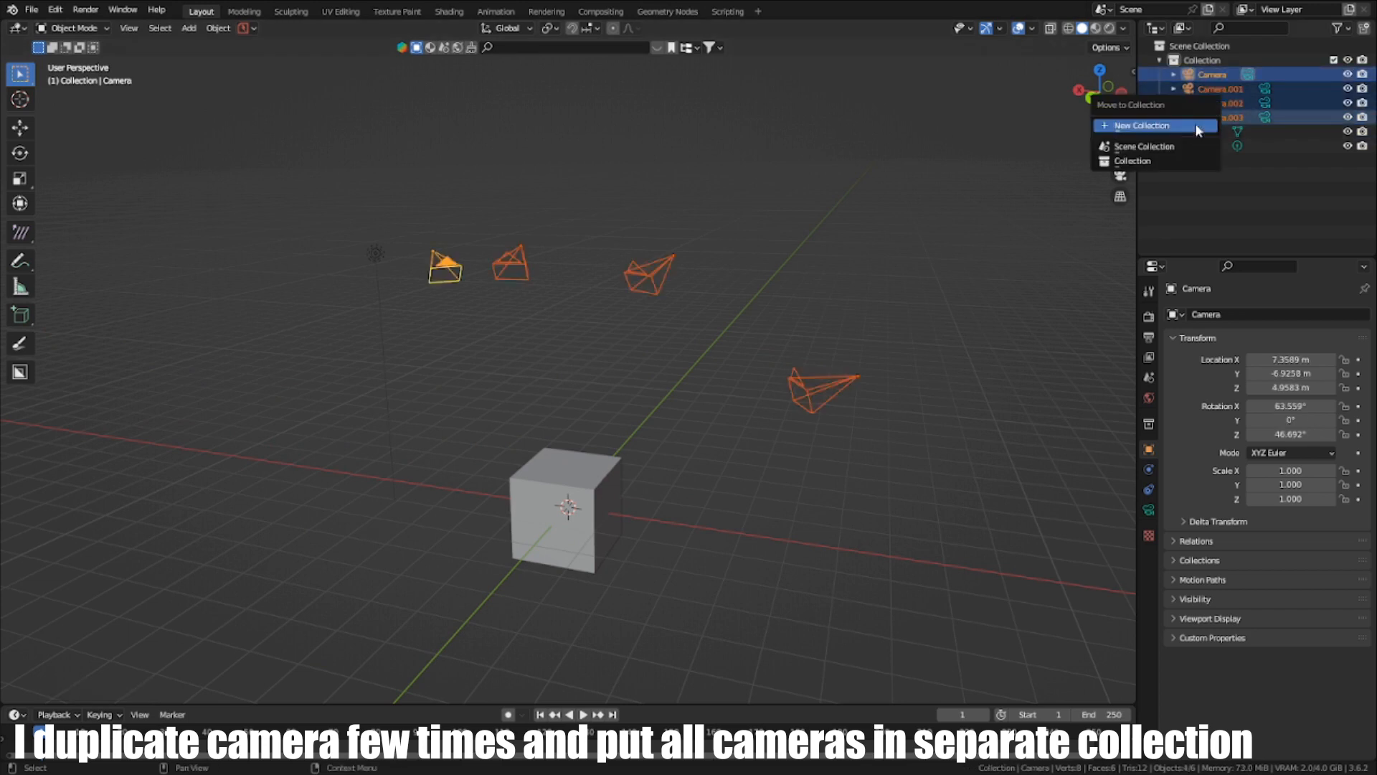
pyautogui.click(1197, 127)
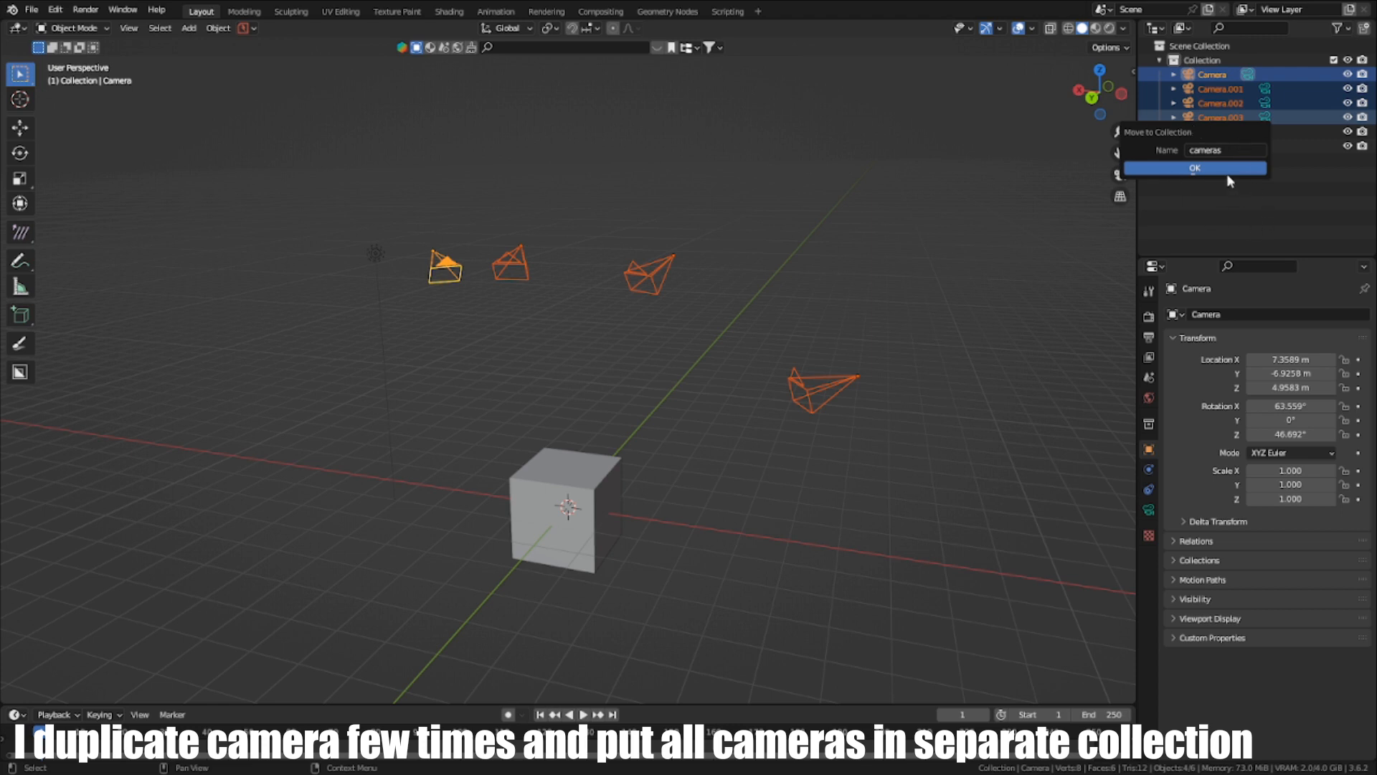
pyautogui.click(1194, 168)
# - Rename the cube to "Camera Handler" and move it into the cameras collection
pyautogui.doubleClick(1208, 89)
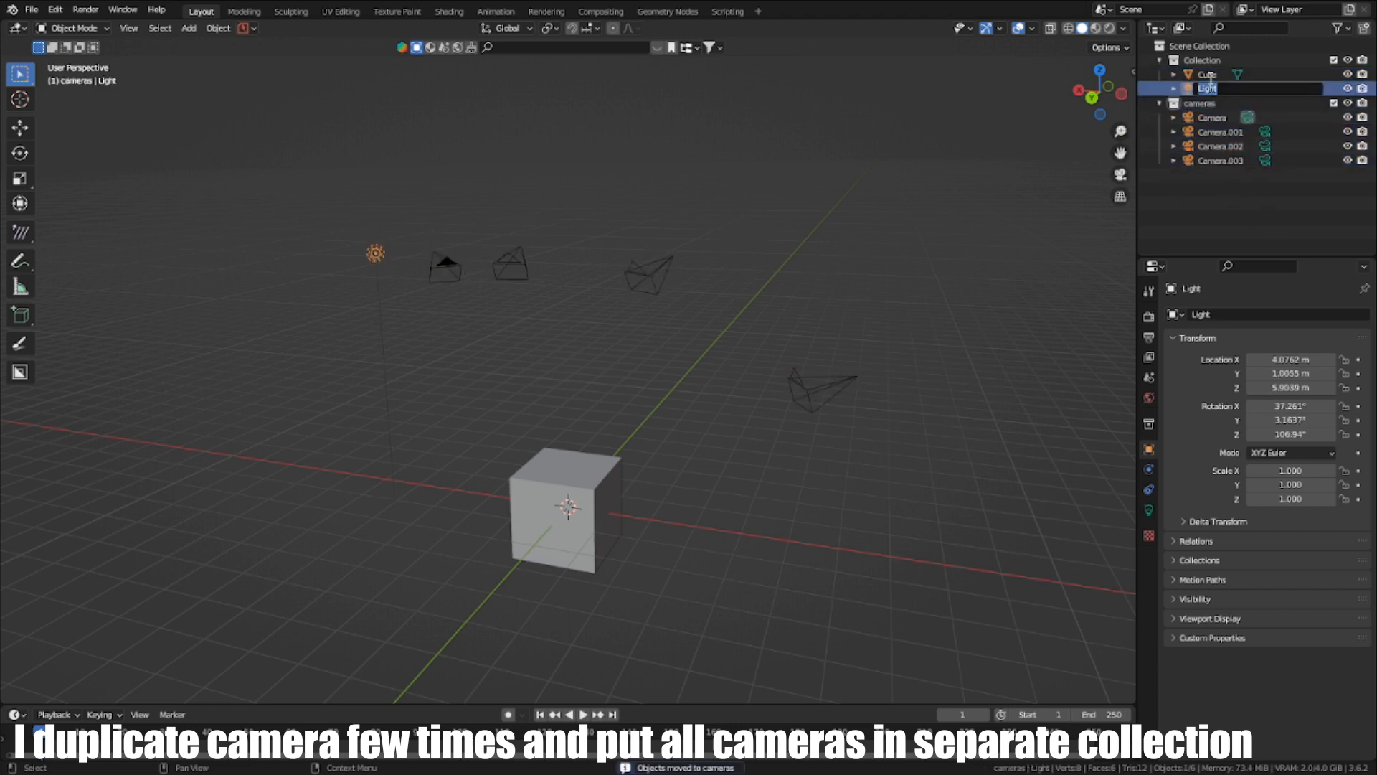
pyautogui.click(1208, 74)
pyautogui.doubleClick(1208, 74)
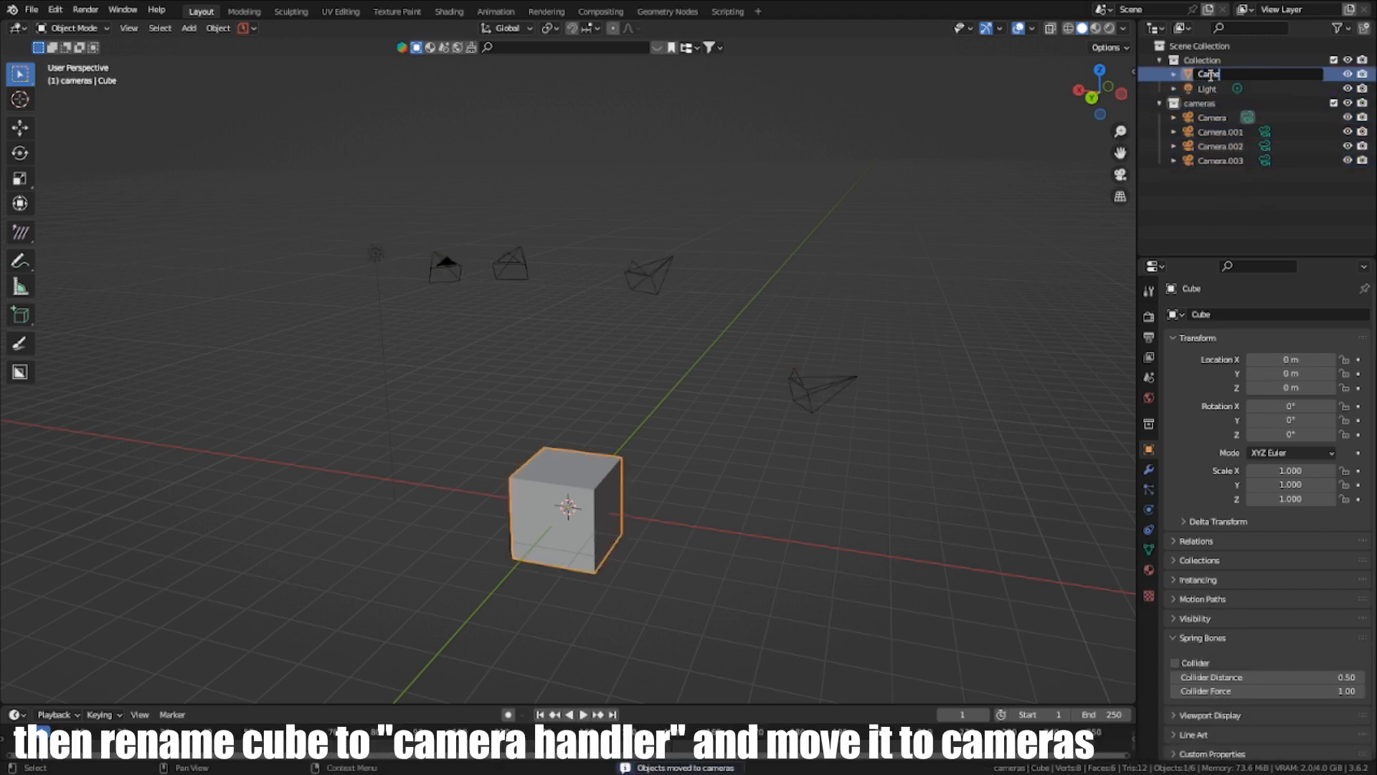
pyautogui.write('Camera Han')
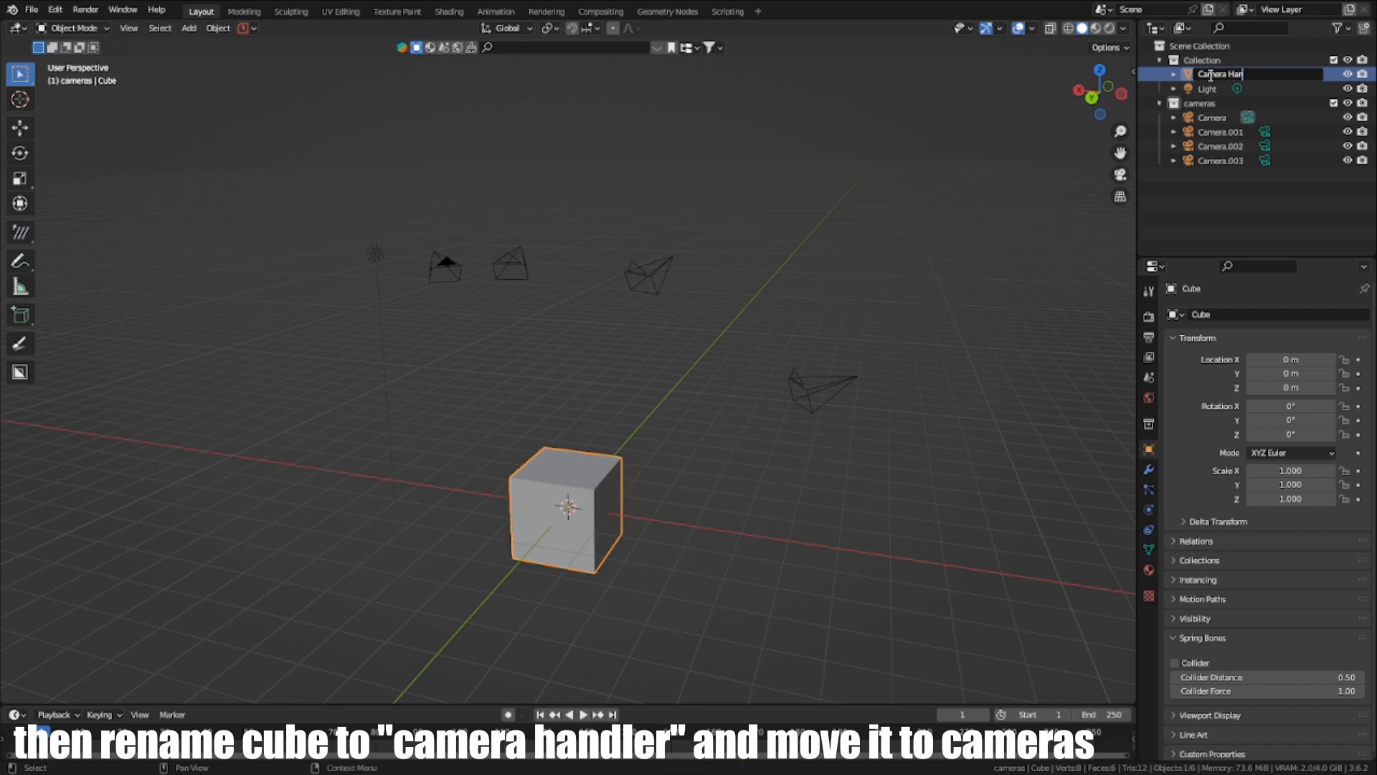
pyautogui.write('dler')
pyautogui.press('Return')
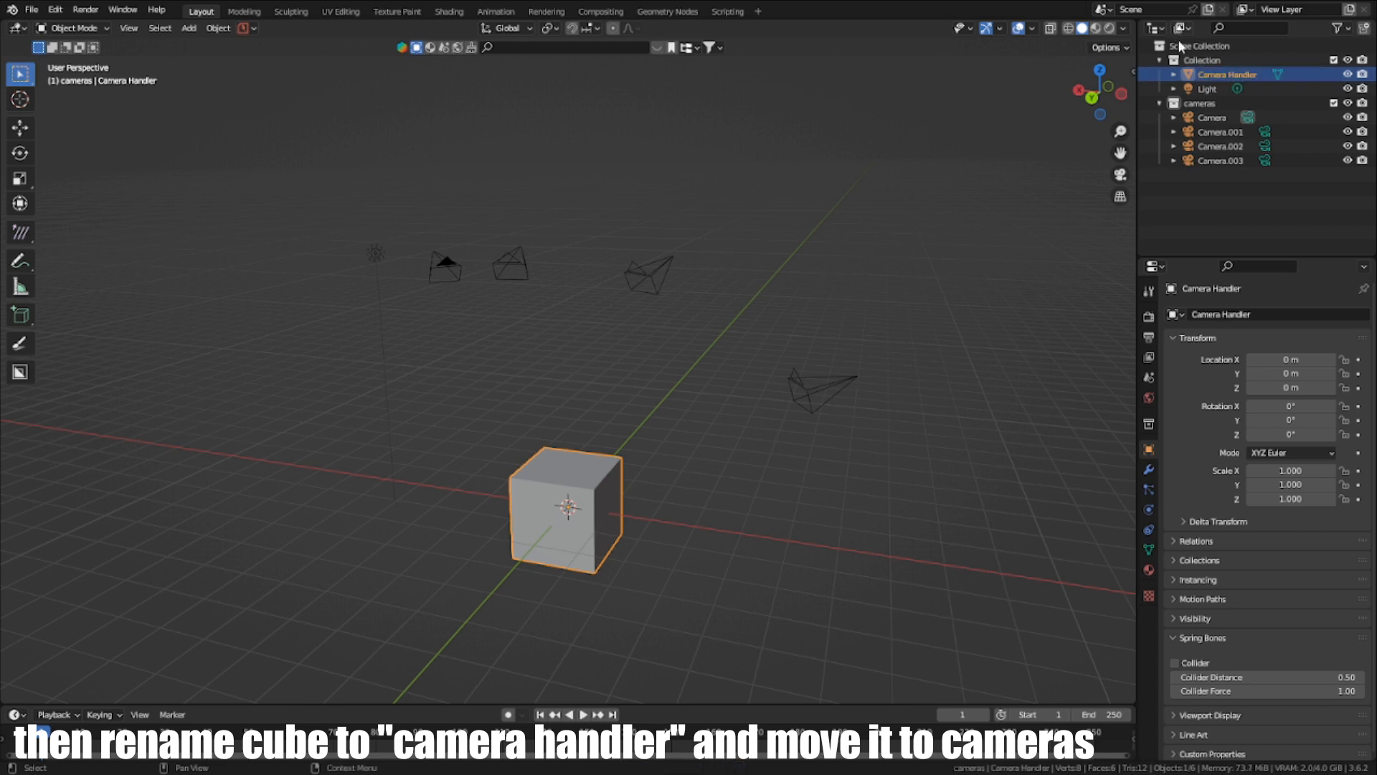
pyautogui.moveTo(1218, 79); pyautogui.dragTo(1199, 103)
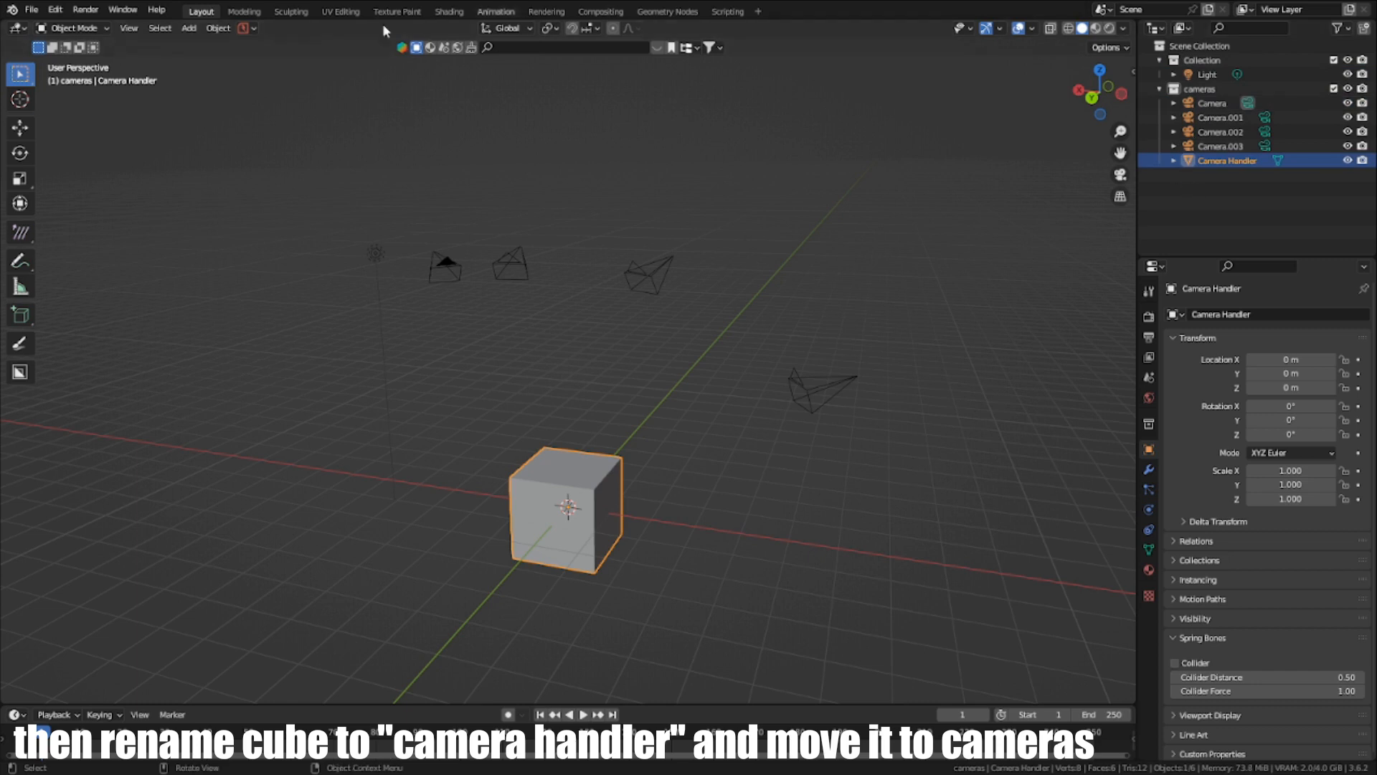
# - Create a new geometry node tree on the Camera Handler cube and name it "Camera Handler"
pyautogui.click(635, 10)
pyautogui.moveTo(768, 315)
pyautogui.mouseDown(button='middle')
pyautogui.moveTo(742, 301)
pyautogui.moveTo(781, 299)
pyautogui.mouseUp(button='middle')
pyautogui.click(564, 419)
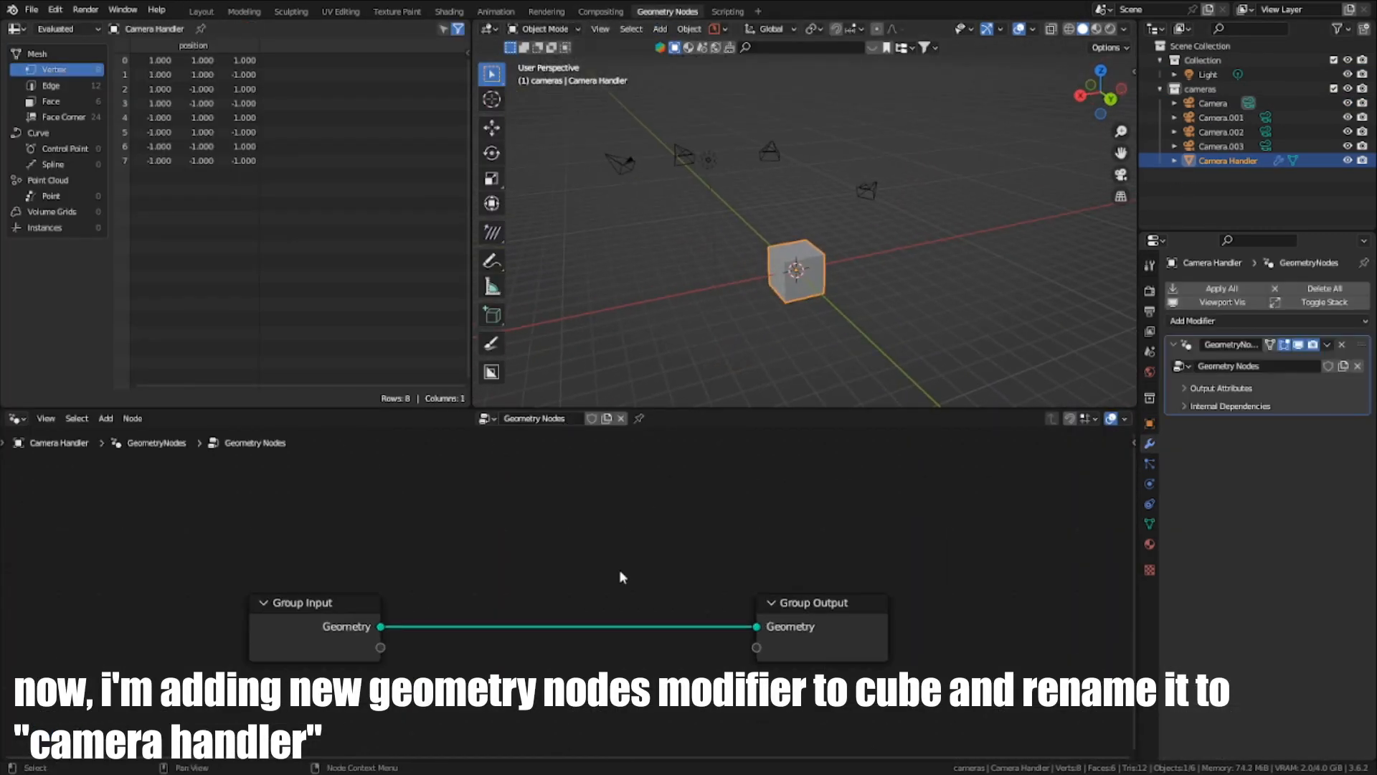
pyautogui.hotkey('shift', 'a')
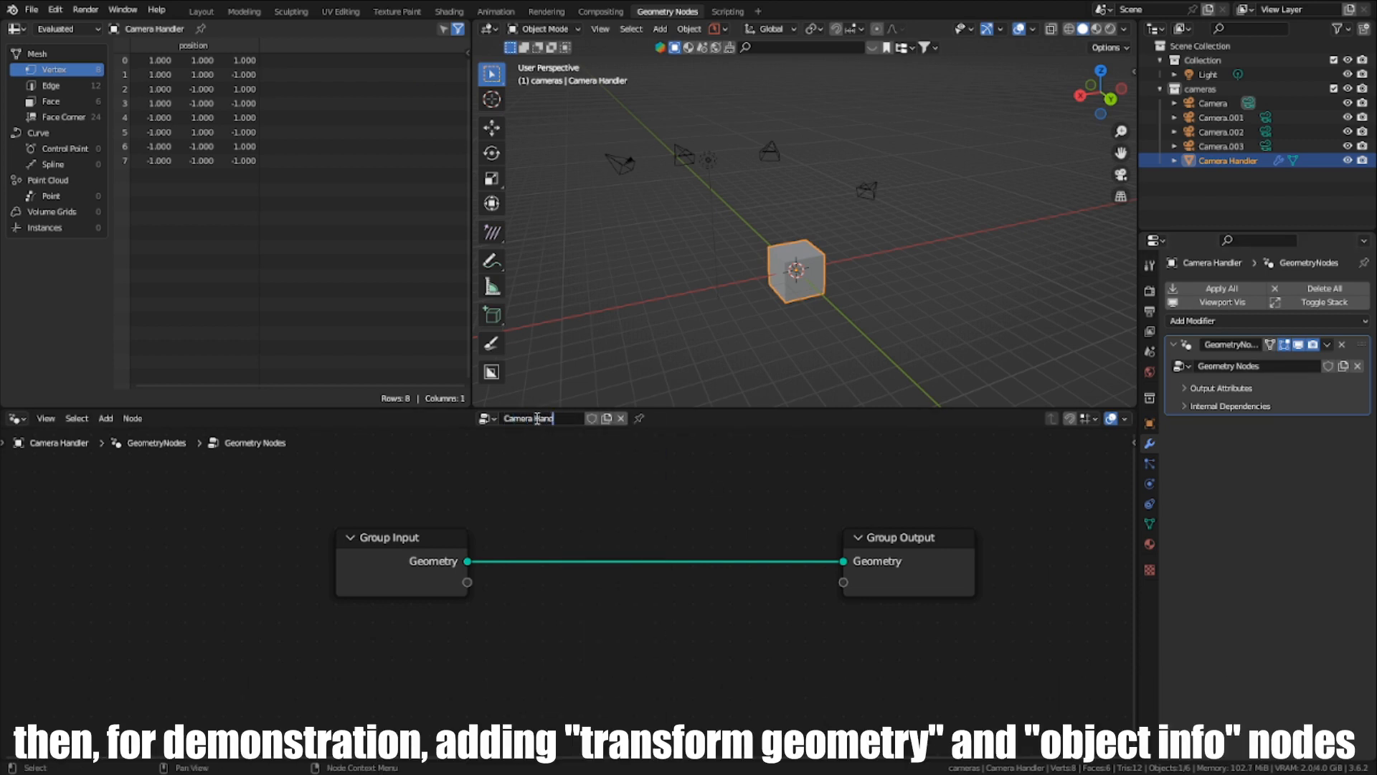
pyautogui.write('r')
pyautogui.press('Return')
# - Insert a Transform Geometry node on the link between Group Input and Group Output
pyautogui.scroll(-1, 655, 548)
pyautogui.hotkey('shift', 'a')
pyautogui.click(631, 454)
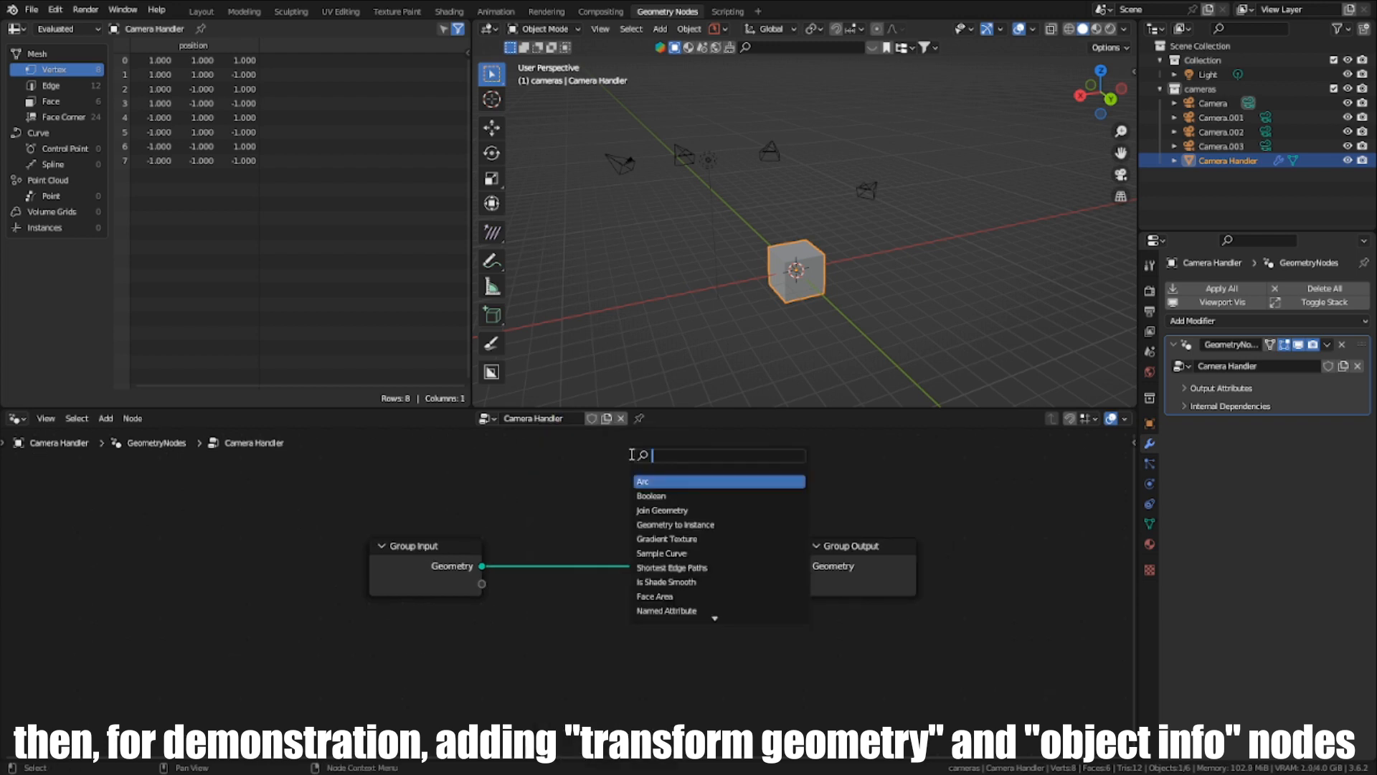
pyautogui.write('tra')
pyautogui.click(672, 484)
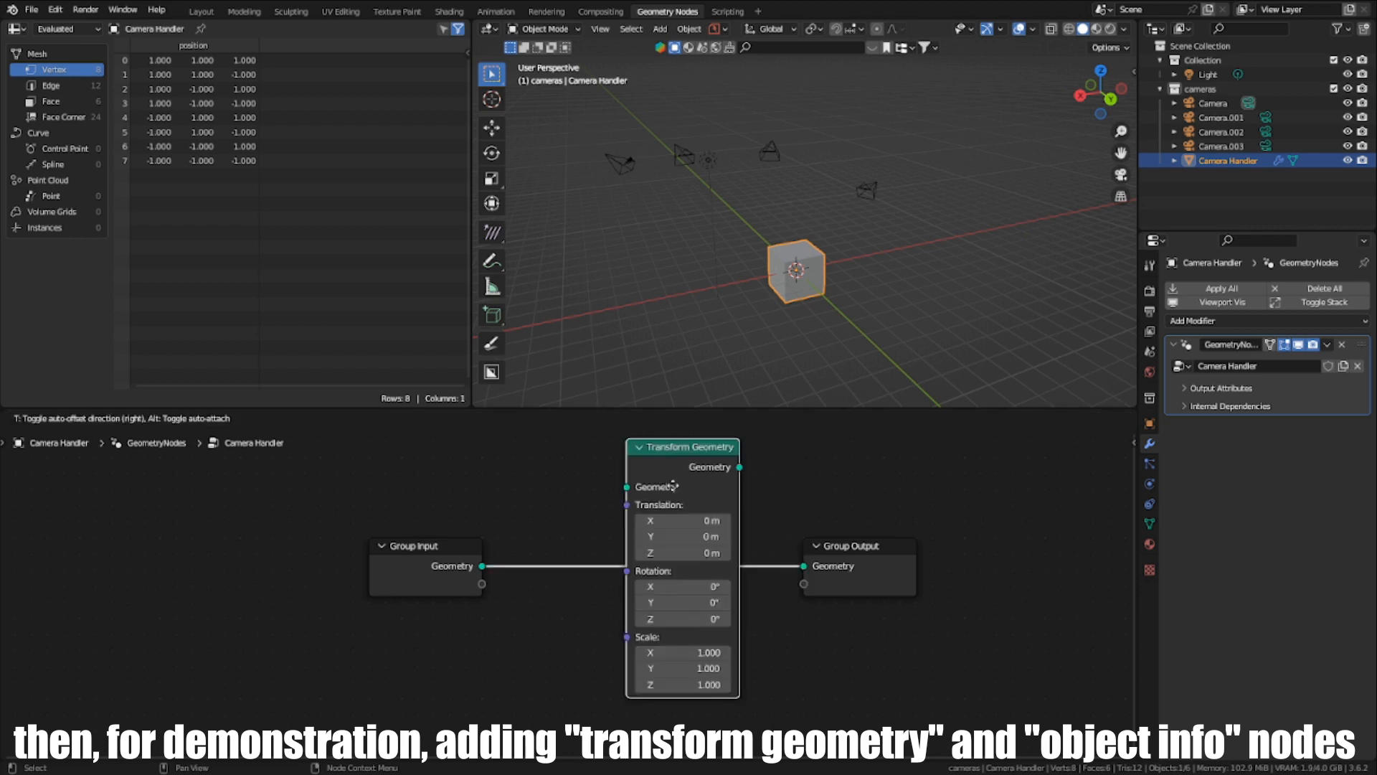
pyautogui.click(672, 485)
# - Add an Object Info node beneath the Transform Geometry node
pyautogui.hotkey('shift', 'a')
pyautogui.click(655, 451)
pyautogui.write('p')
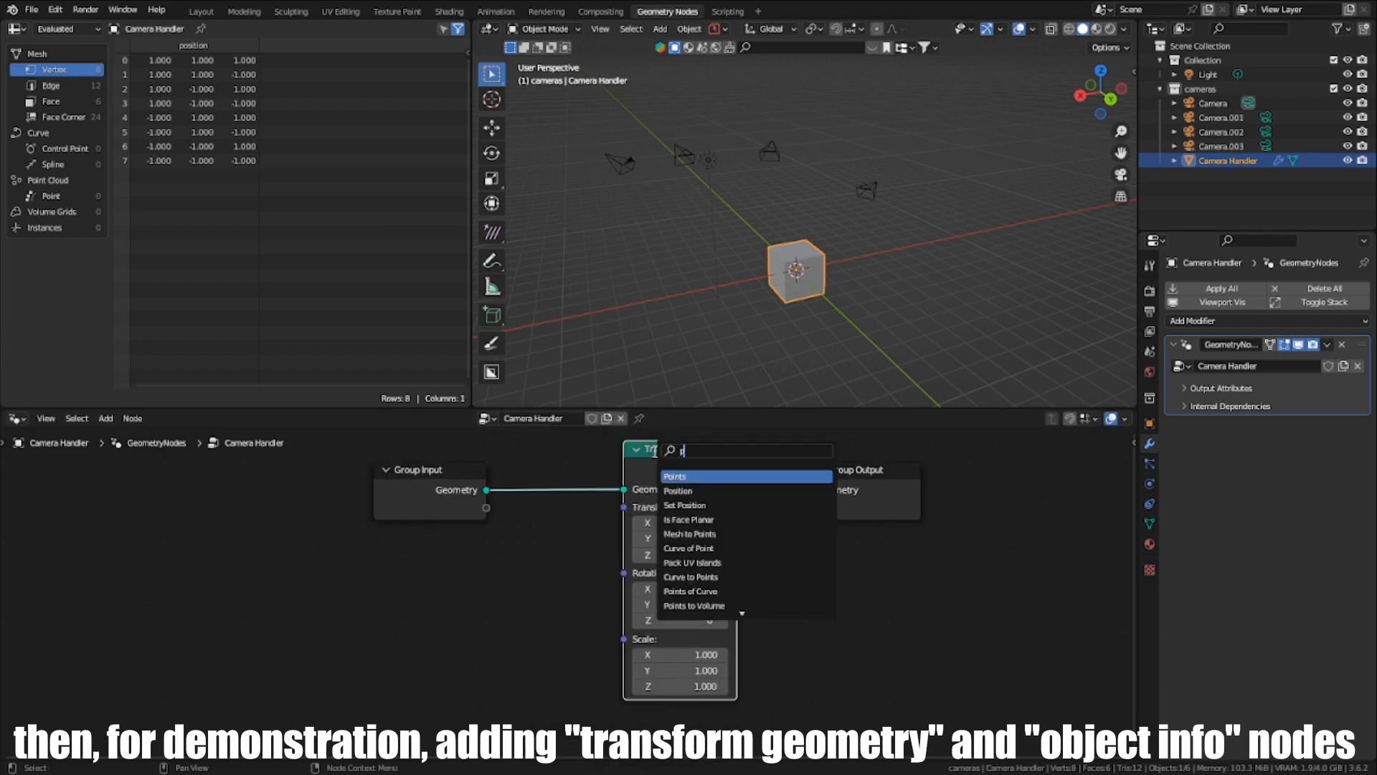
pyautogui.press('BackSpace')
pyautogui.write('ob')
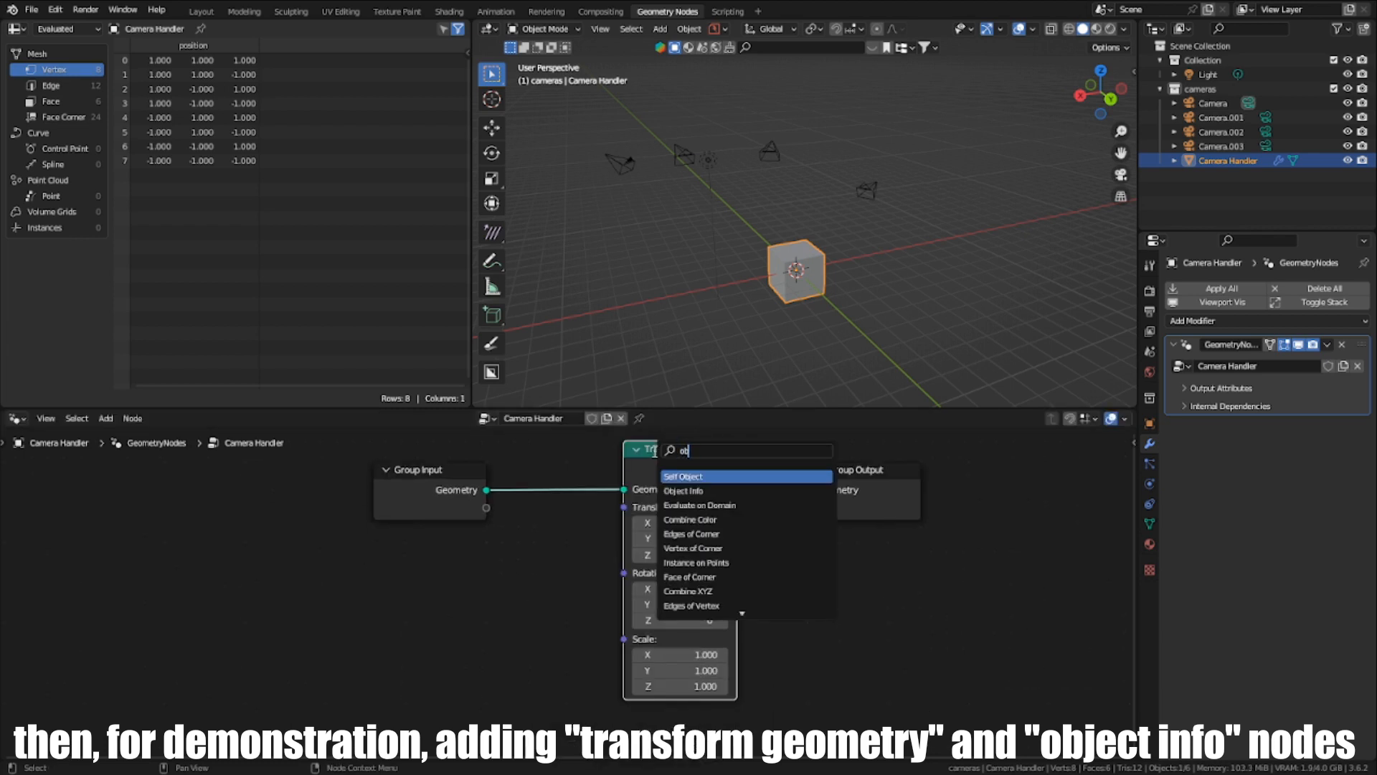
pyautogui.write('je')
pyautogui.click(683, 491)
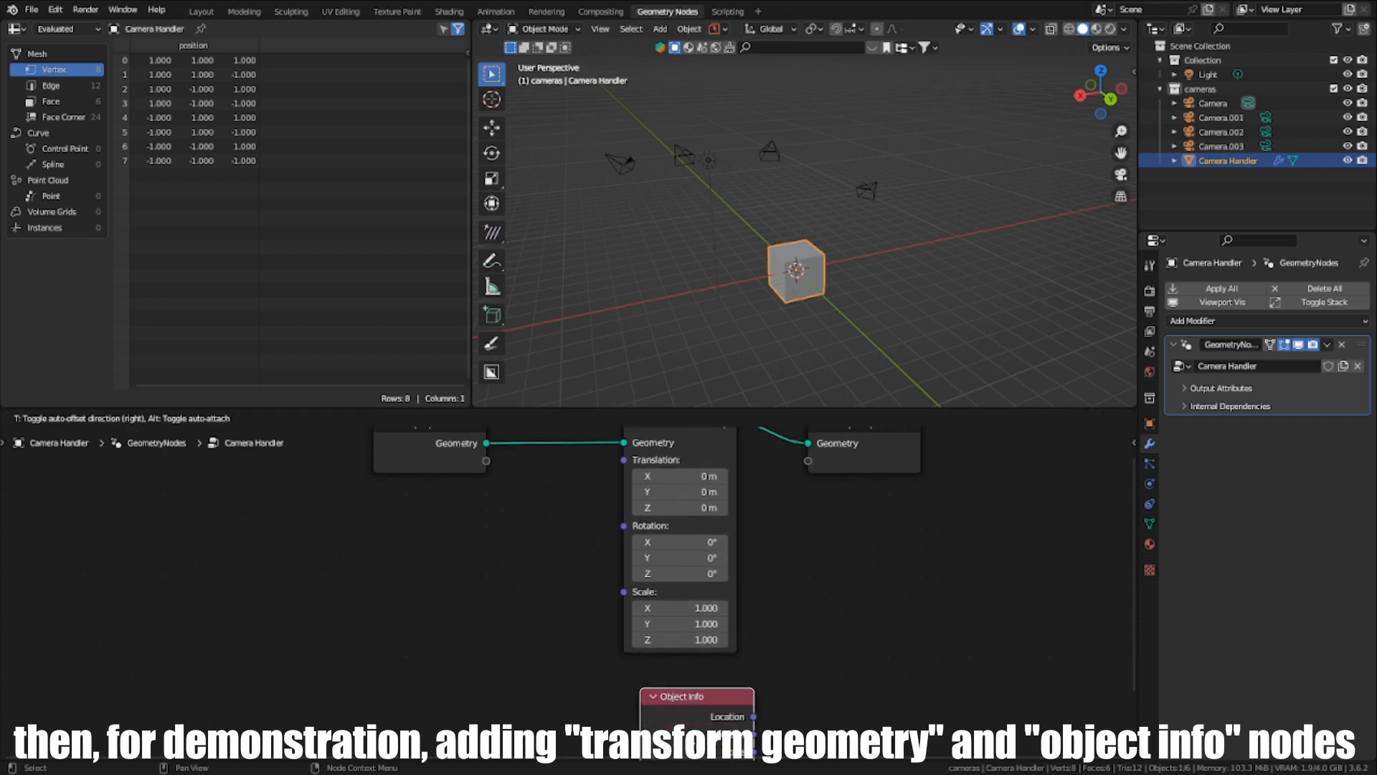
pyautogui.moveTo(702, 670); pyautogui.dragTo(622, 700, button='middle')
# - Link the Object Info node's Location and Rotation outputs to the Transform Geometry node's Translation and Rotation inputs
pyautogui.moveTo(624, 668); pyautogui.dragTo(532, 495)
pyautogui.moveTo(599, 610); pyautogui.dragTo(617, 579, button='middle')
pyautogui.moveTo(595, 617); pyautogui.dragTo(599, 539)
pyautogui.moveTo(603, 568); pyautogui.dragTo(605, 552, button='middle')
pyautogui.scroll(1, 606, 553)
# - Try Camera.003 as the Object Info node's object by picking it in the 3D viewport
pyautogui.click(638, 626)
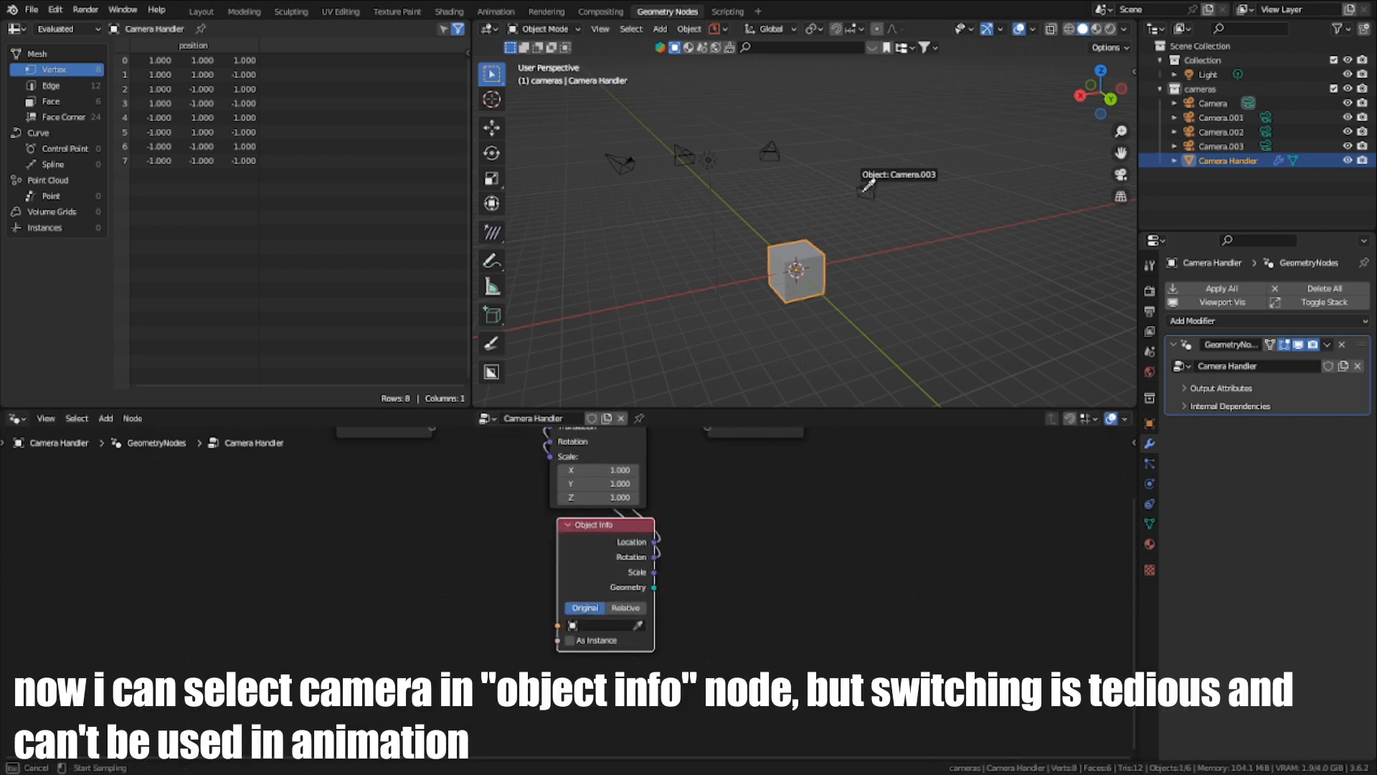
pyautogui.click(866, 189)
pyautogui.moveTo(867, 189); pyautogui.dragTo(755, 278, button='middle')
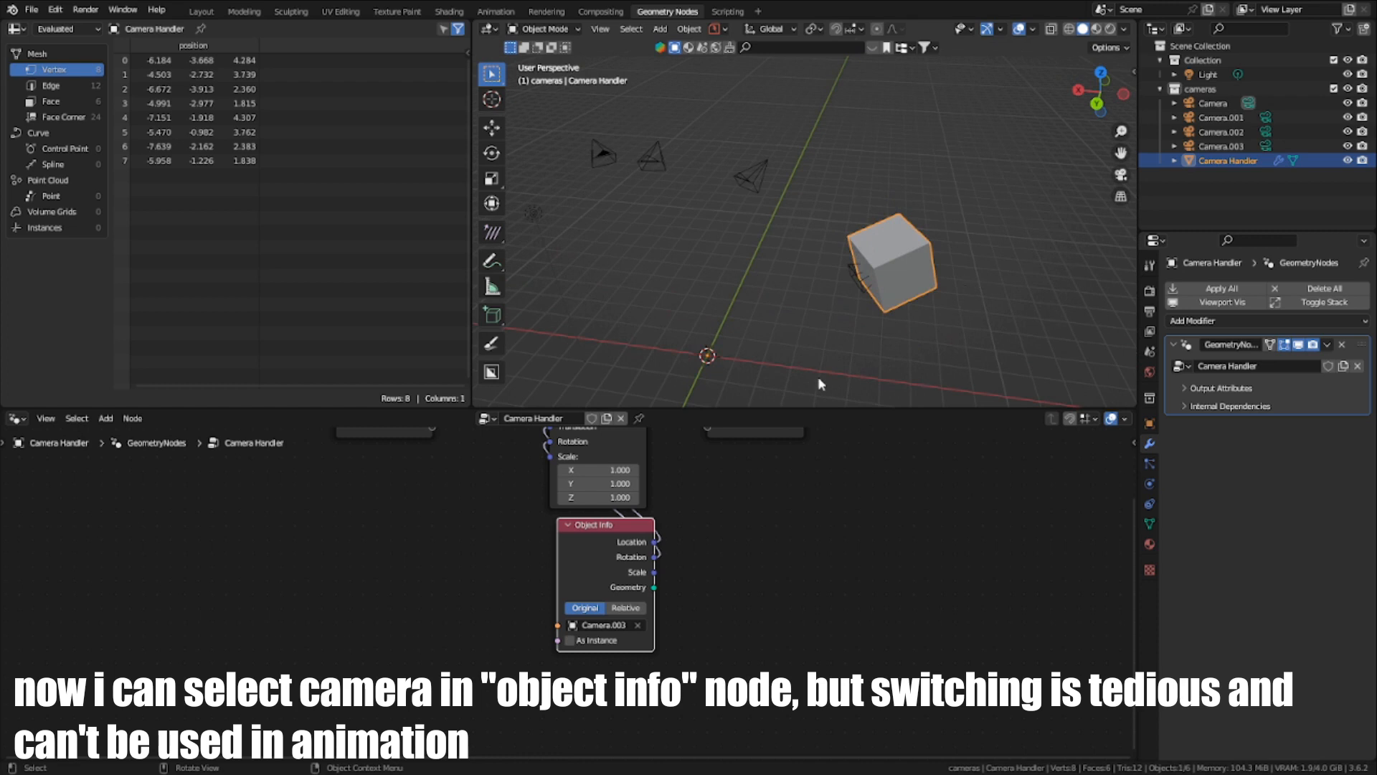
pyautogui.moveTo(820, 384); pyautogui.dragTo(893, 302, button='middle')
# - Replace the Object Info node's object with the original Camera, and clear that selection again
pyautogui.click(637, 626)
pyautogui.click(637, 625)
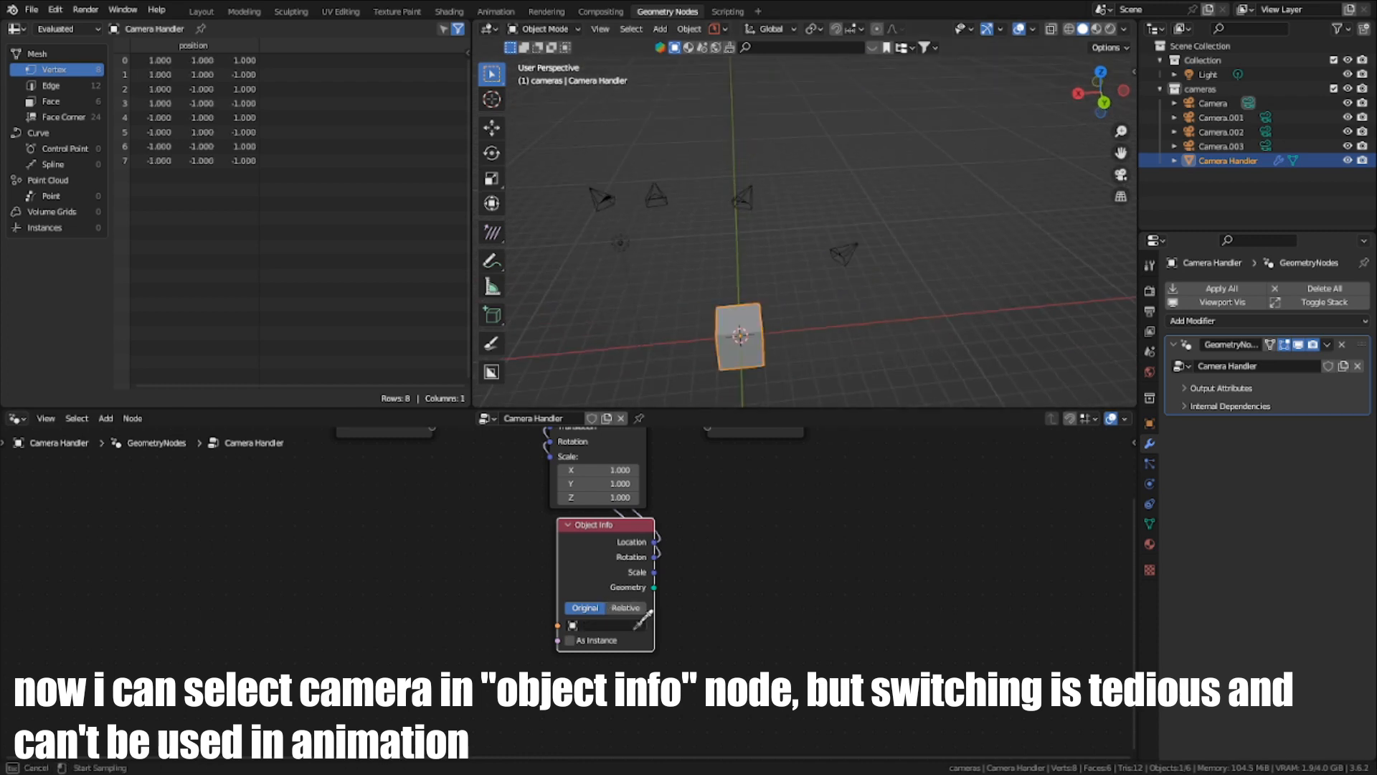
pyautogui.click(602, 199)
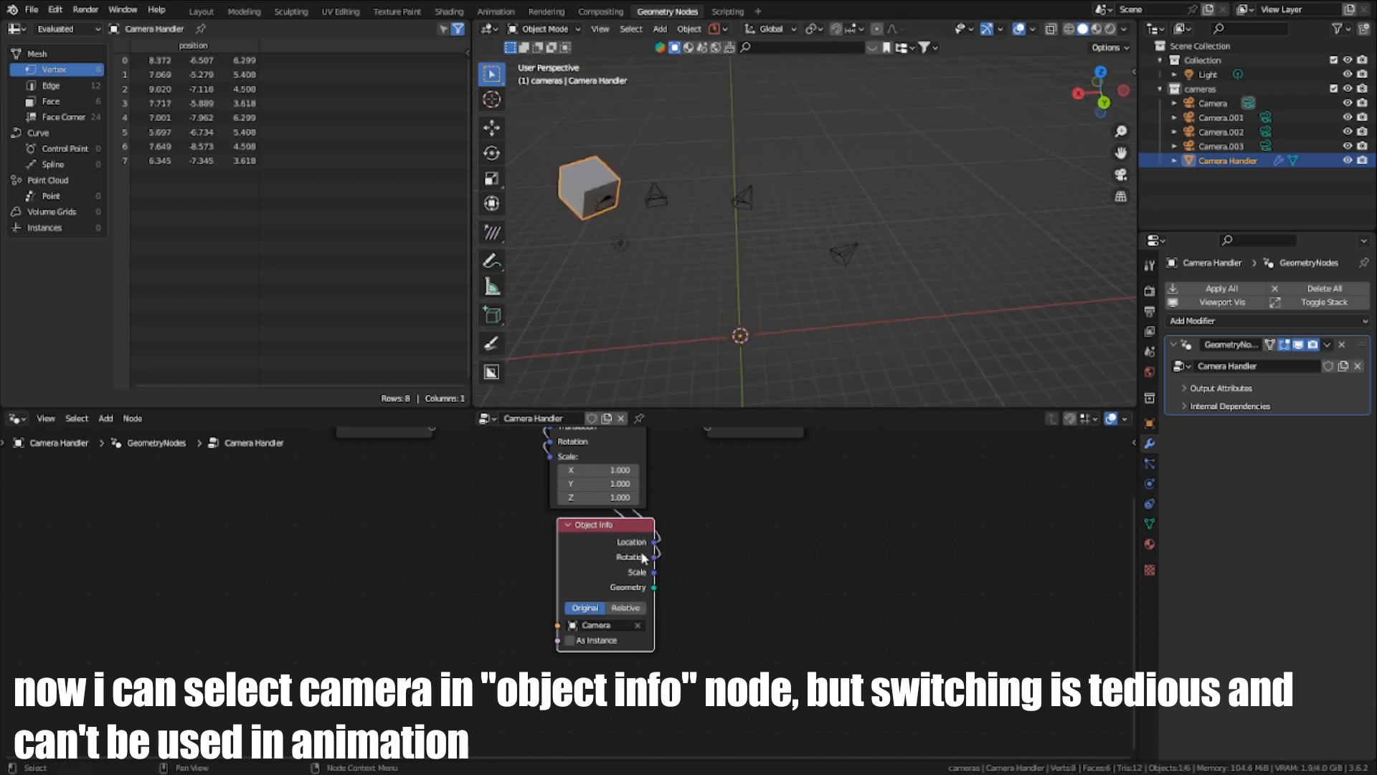
pyautogui.click(638, 625)
# - Add a Switch node in free space of the node tree and set its input type to Object
pyautogui.scroll(-2, 591, 598)
pyautogui.moveTo(540, 627); pyautogui.dragTo(708, 634, button='middle')
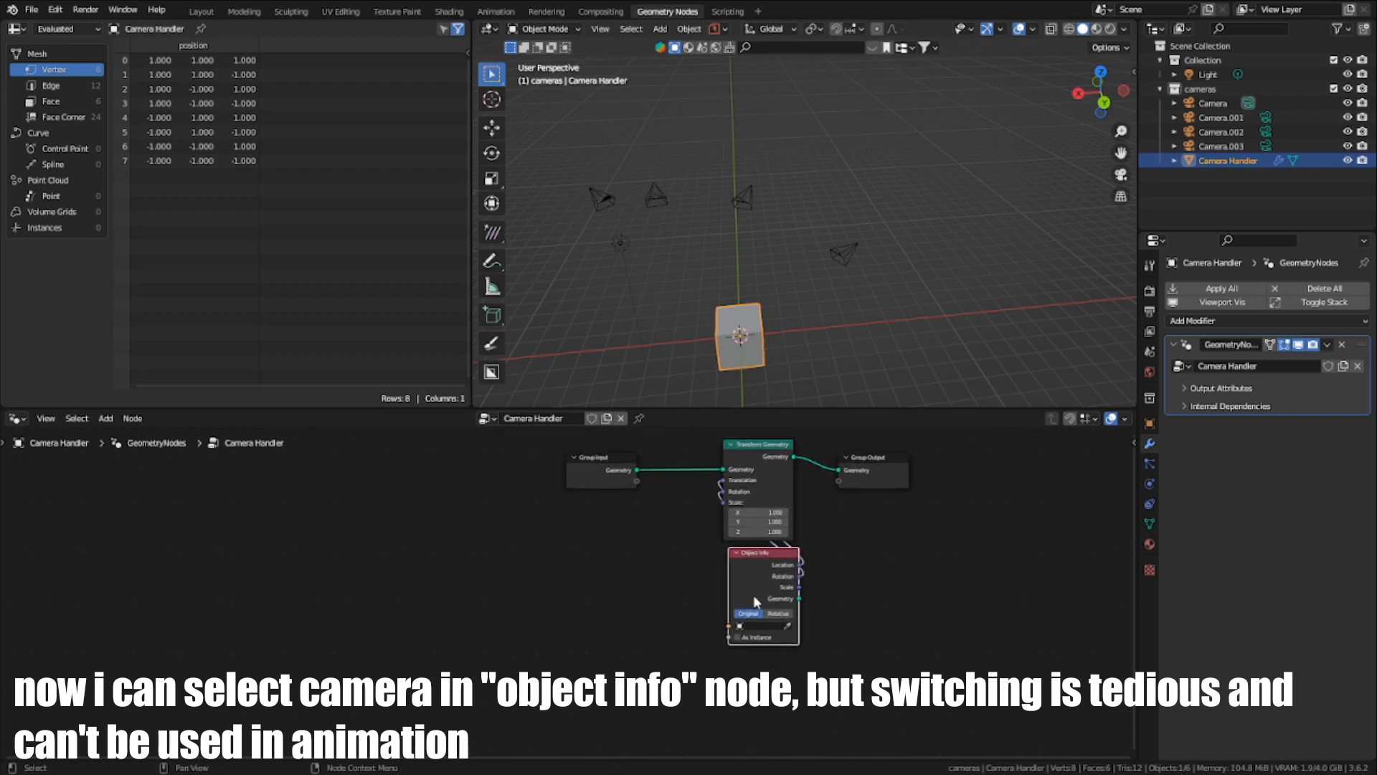
pyautogui.scroll(1, 755, 597)
pyautogui.moveTo(758, 595); pyautogui.dragTo(755, 591)
pyautogui.moveTo(736, 588)
pyautogui.mouseDown(button='middle')
pyautogui.moveTo(654, 612)
pyautogui.moveTo(736, 599)
pyautogui.mouseUp(button='middle')
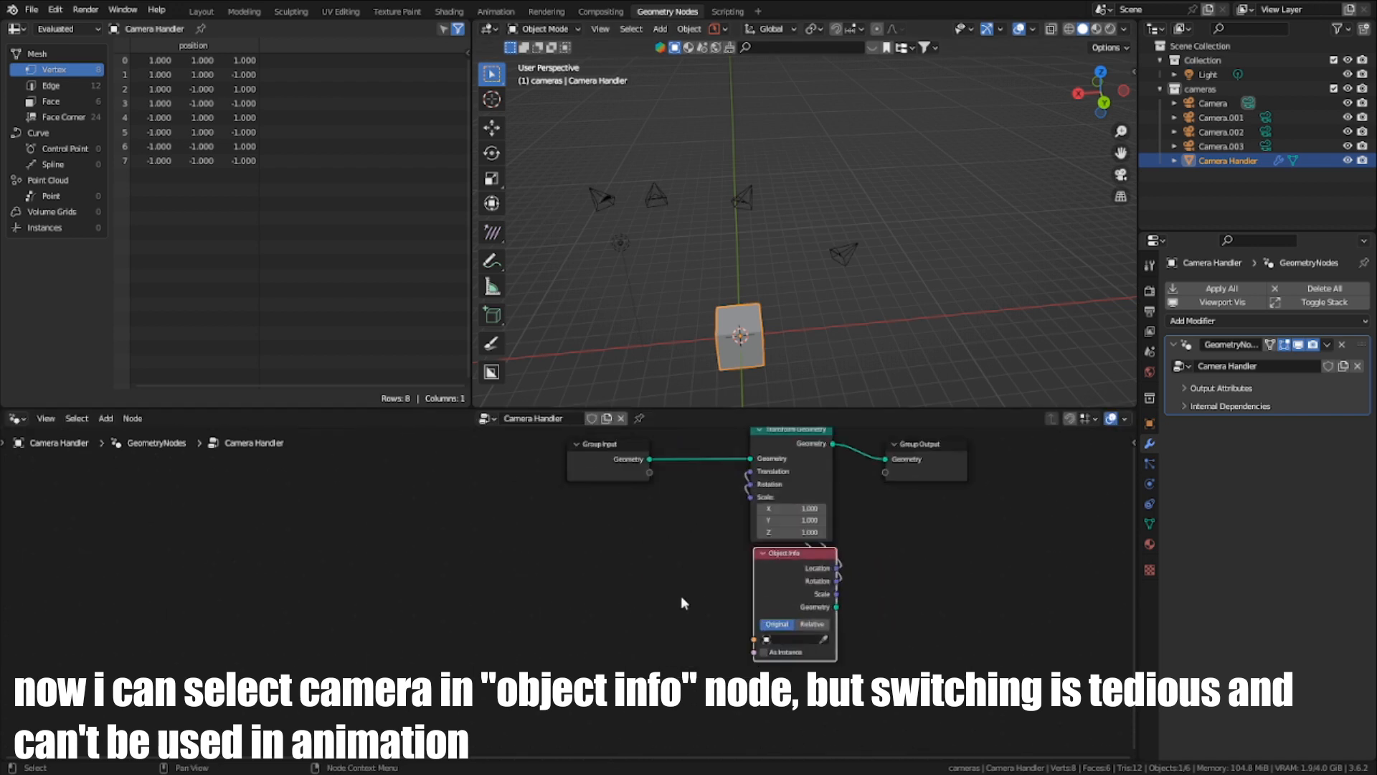
pyautogui.hotkey('shift', 'a')
pyautogui.click(613, 454)
pyautogui.write('sw')
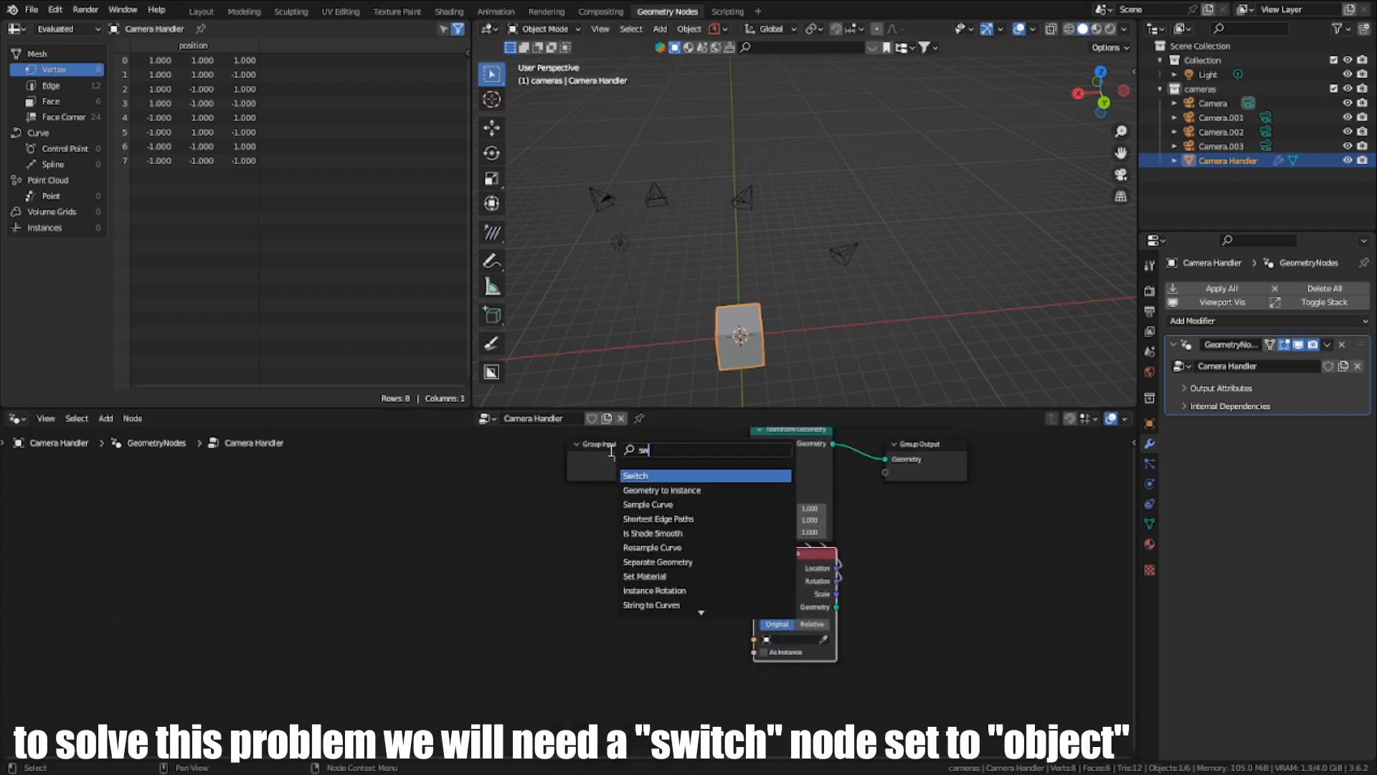
pyautogui.click(638, 476)
pyautogui.click(286, 616)
pyautogui.moveTo(287, 615); pyautogui.dragTo(642, 552, button='middle')
pyautogui.scroll(4, 645, 554)
pyautogui.click(660, 550)
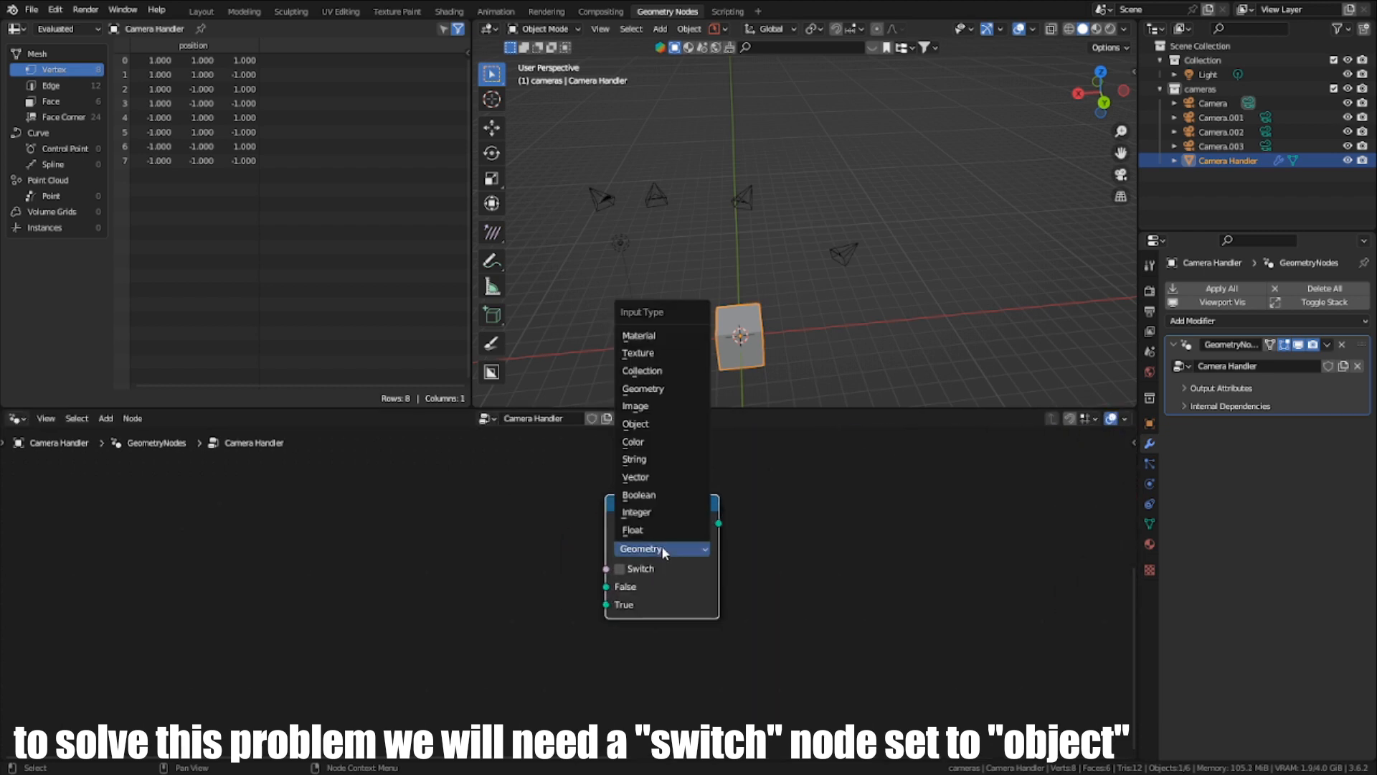
pyautogui.click(636, 423)
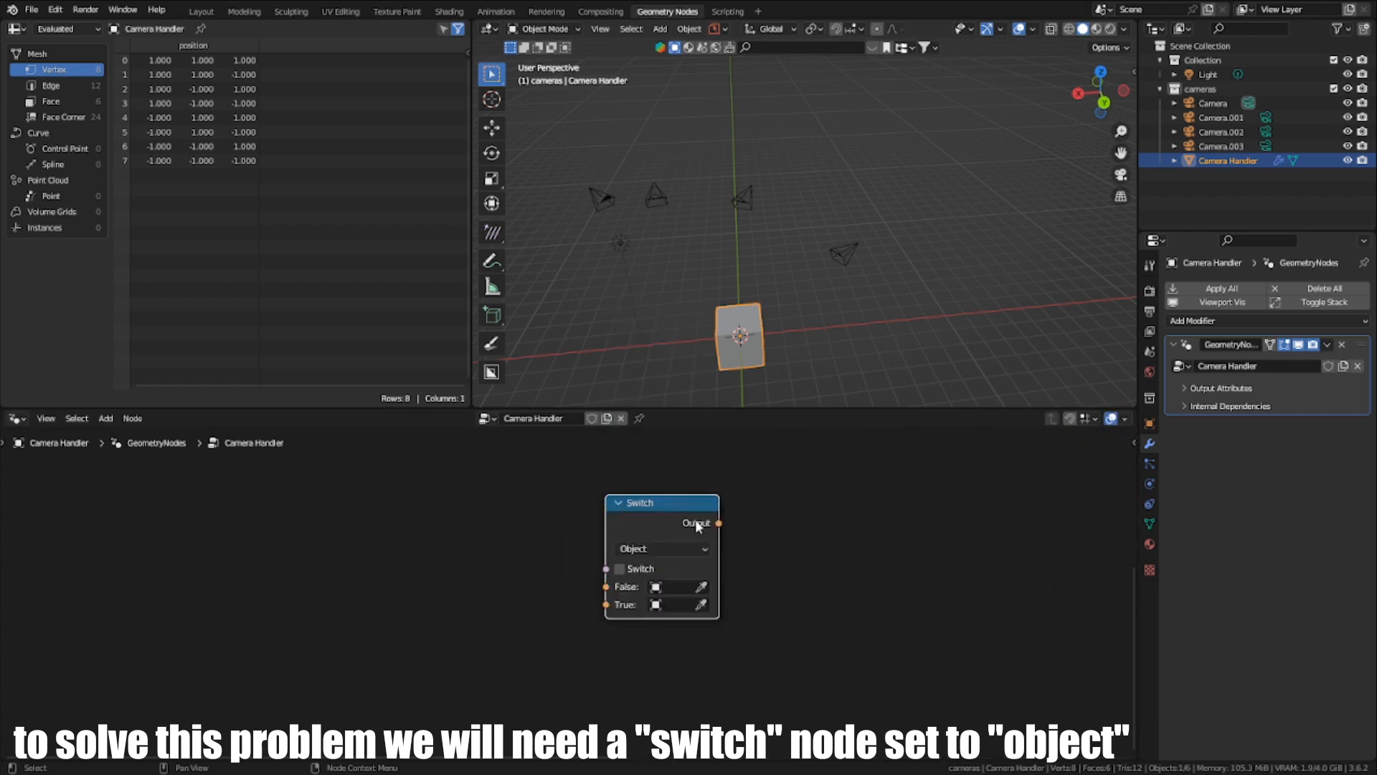
# - Add a Greater Than comparison node linked to the Switch node's Switch input and place it below that node
pyautogui.moveTo(693, 522); pyautogui.dragTo(621, 508)
pyautogui.hotkey('shift', 'a')
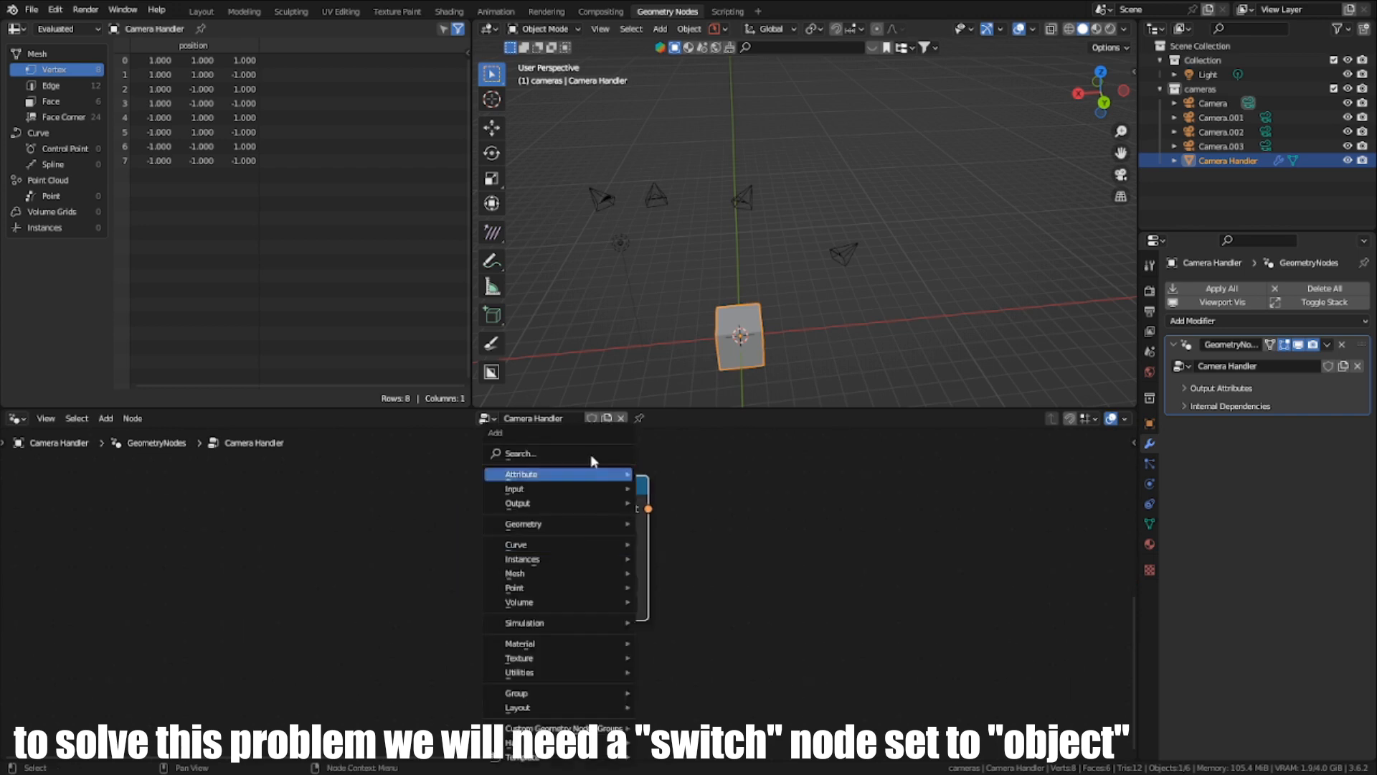
pyautogui.press('Escape')
pyautogui.moveTo(513, 565); pyautogui.dragTo(444, 561)
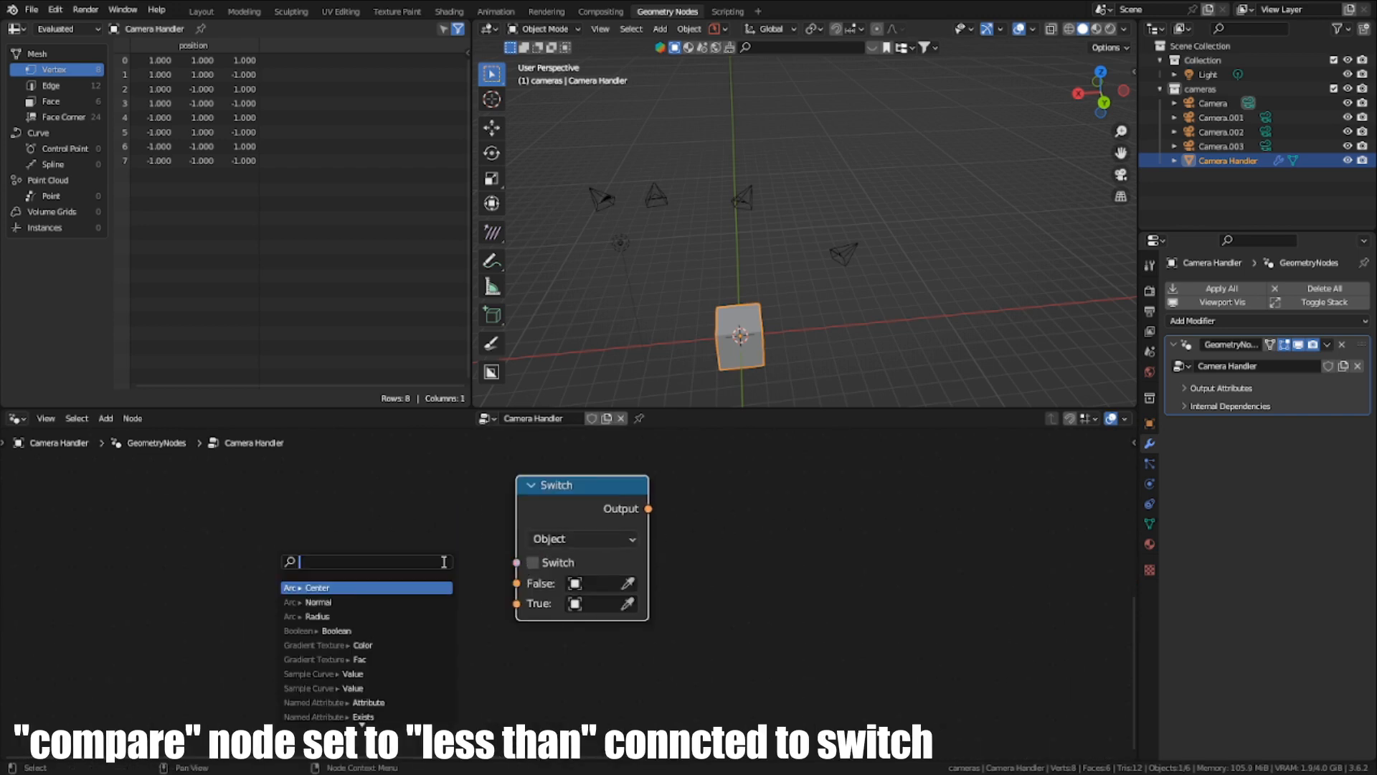
pyautogui.write('compa')
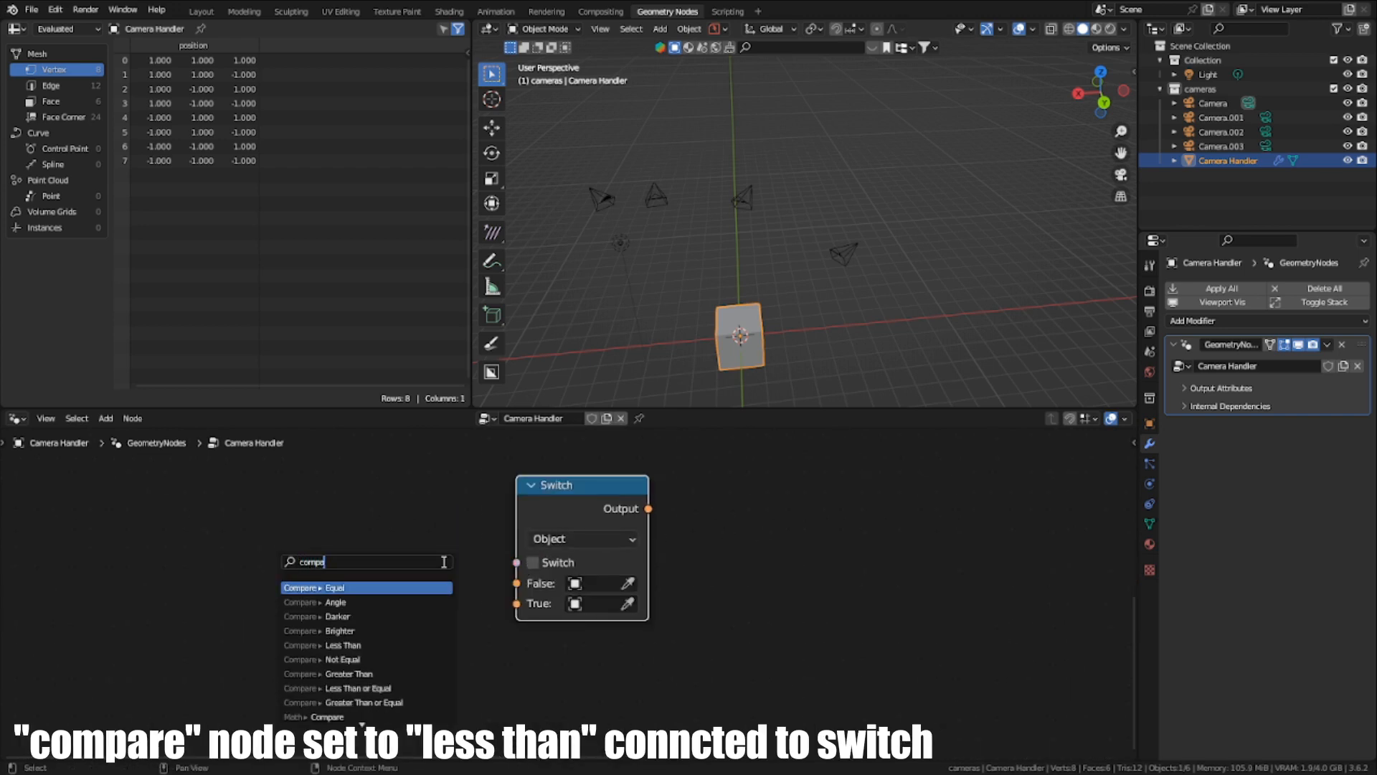
pyautogui.write('re')
pyautogui.click(409, 673)
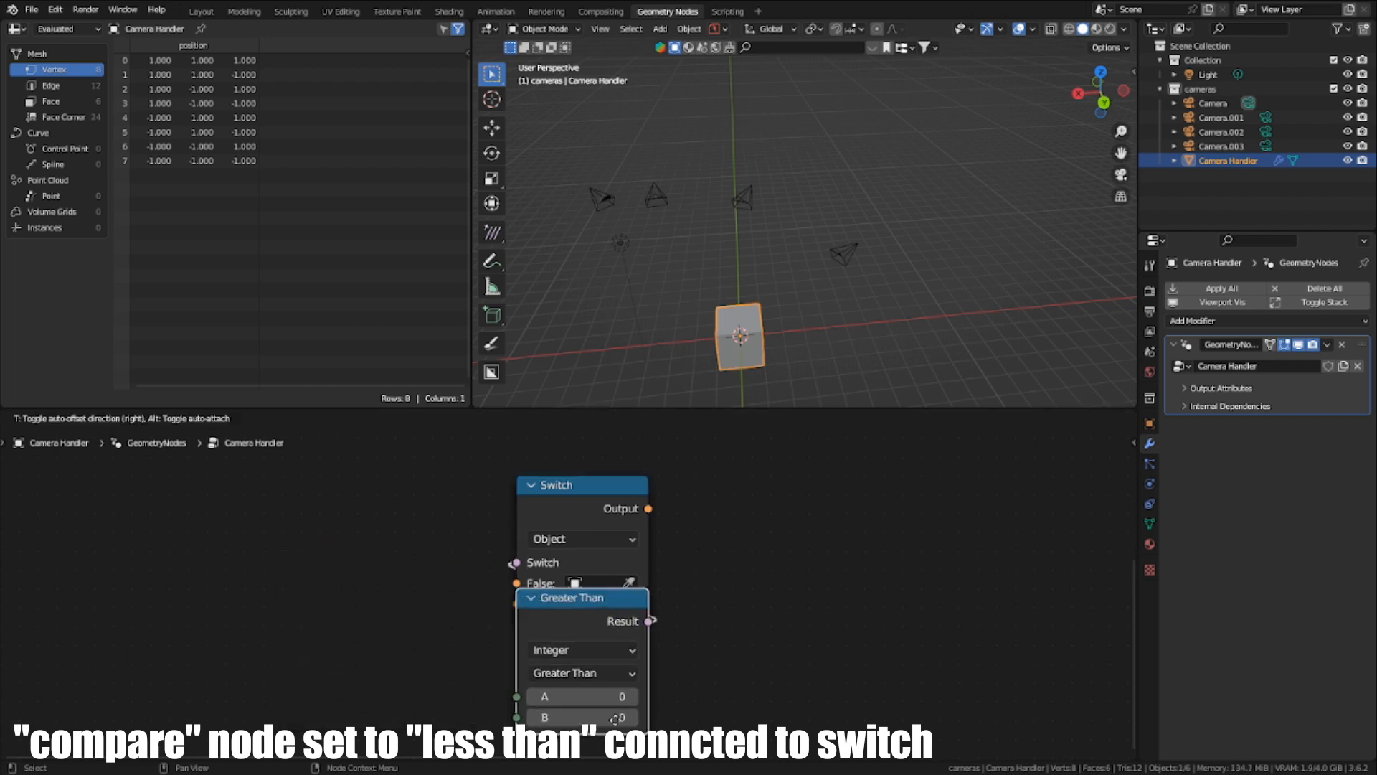
pyautogui.click(650, 563)
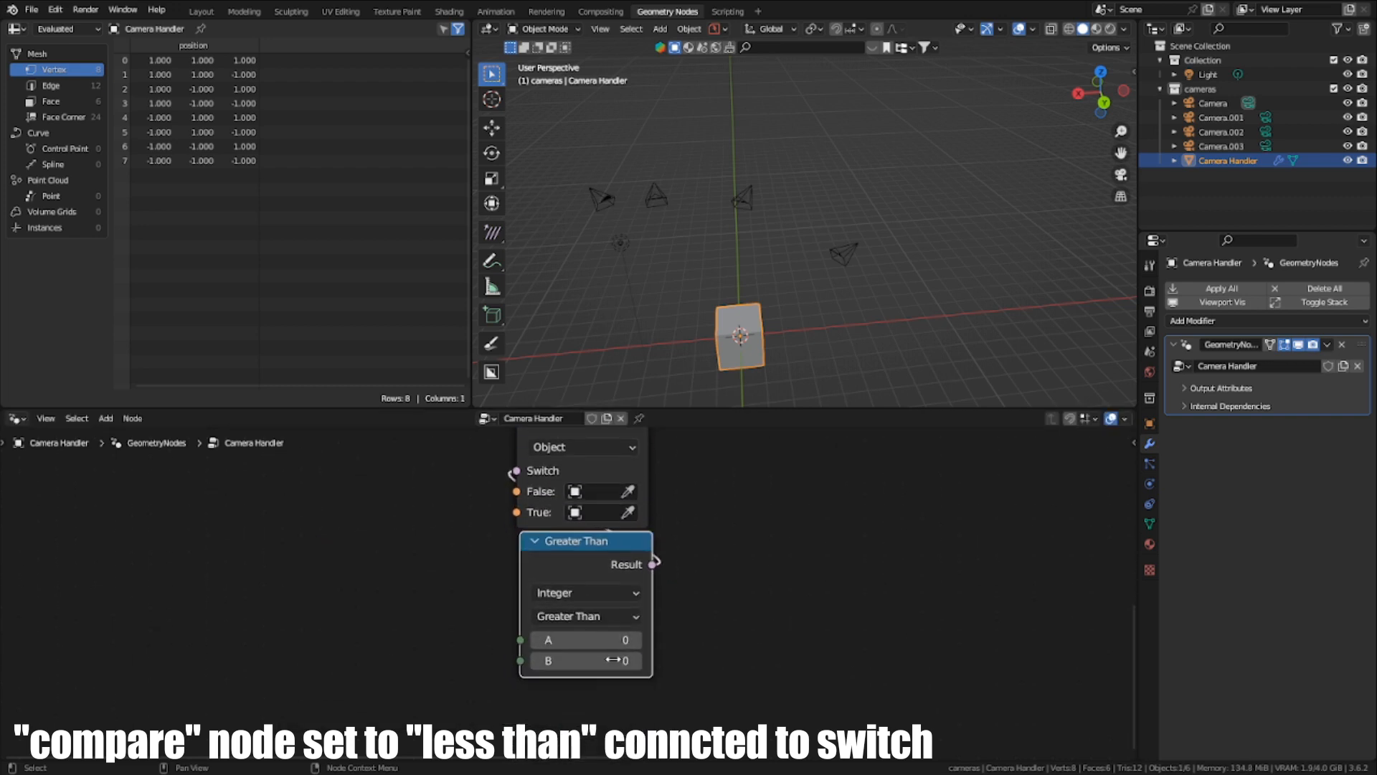
pyautogui.press('g')
pyautogui.click(647, 608)
pyautogui.moveTo(622, 591); pyautogui.dragTo(640, 567, button='middle')
# - Add a Math node set to Add below the comparison node
pyautogui.scroll(-1, 631, 561)
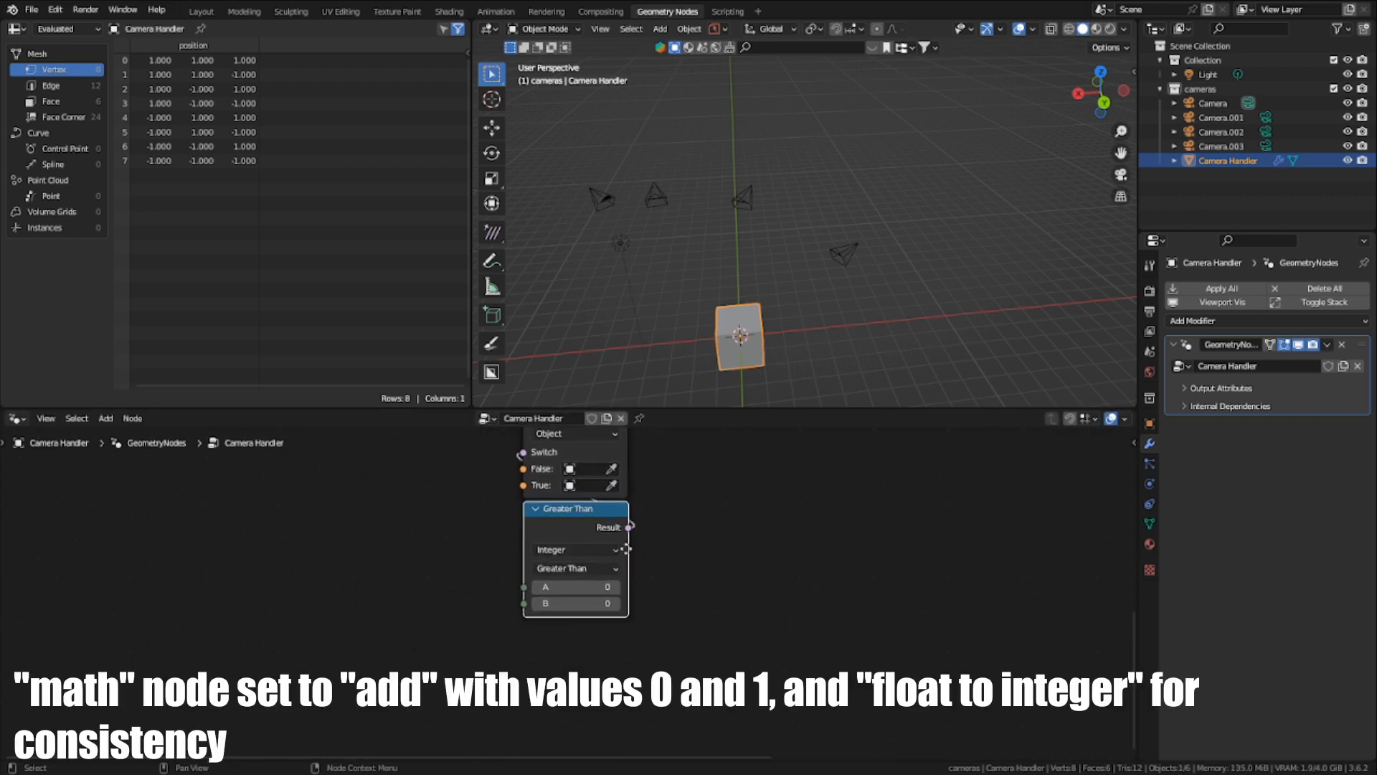
pyautogui.scroll(2, 625, 559)
pyautogui.scroll(-2, 575, 602)
pyautogui.hotkey('shift', 'a')
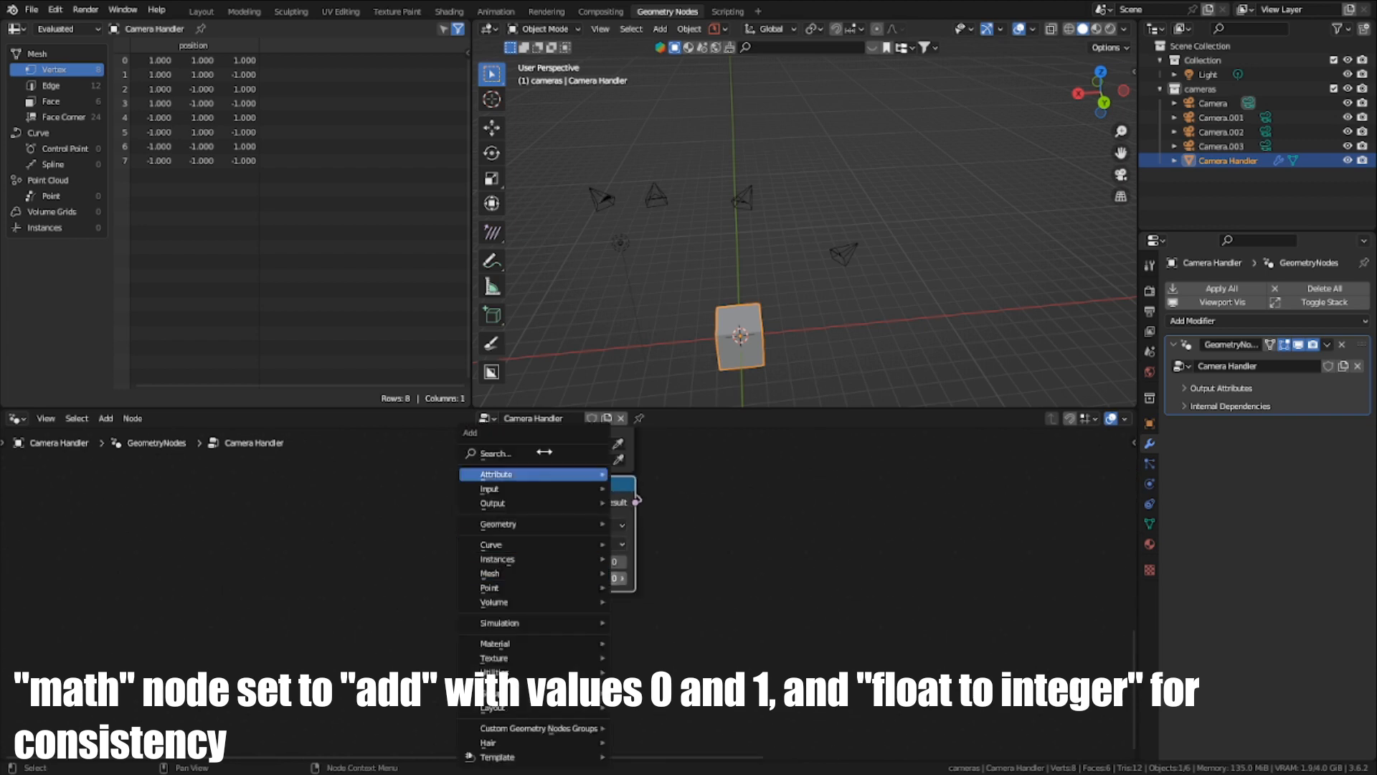
pyautogui.click(542, 452)
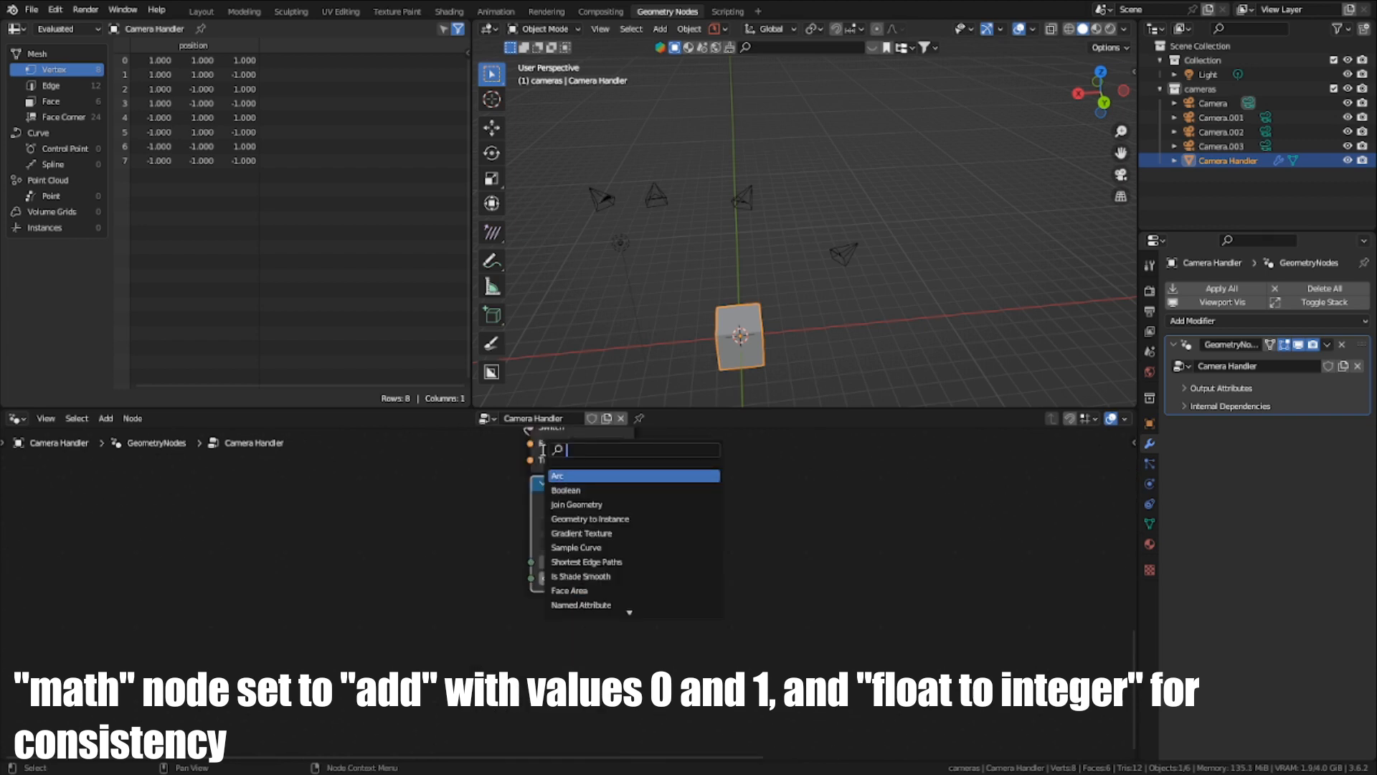
pyautogui.write('math')
pyautogui.press('Return')
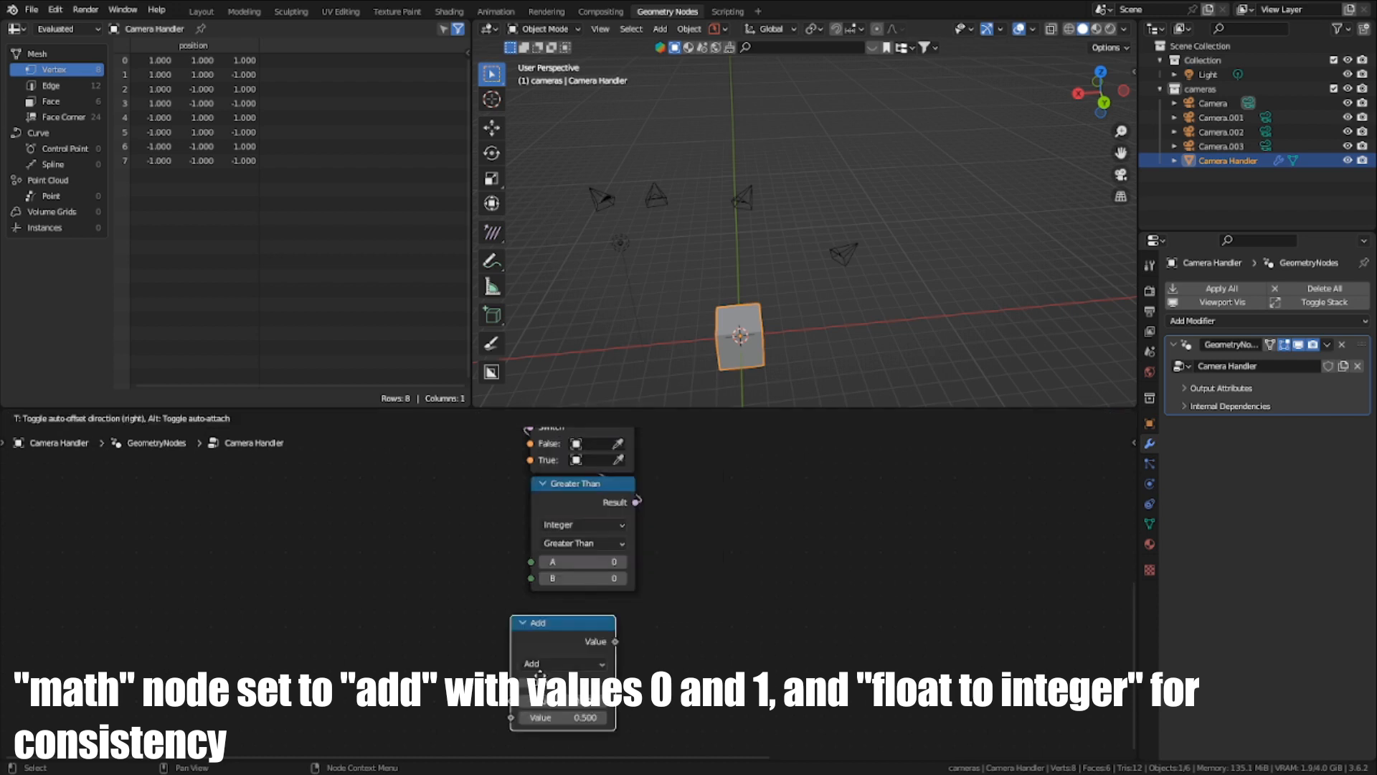
pyautogui.click(610, 591)
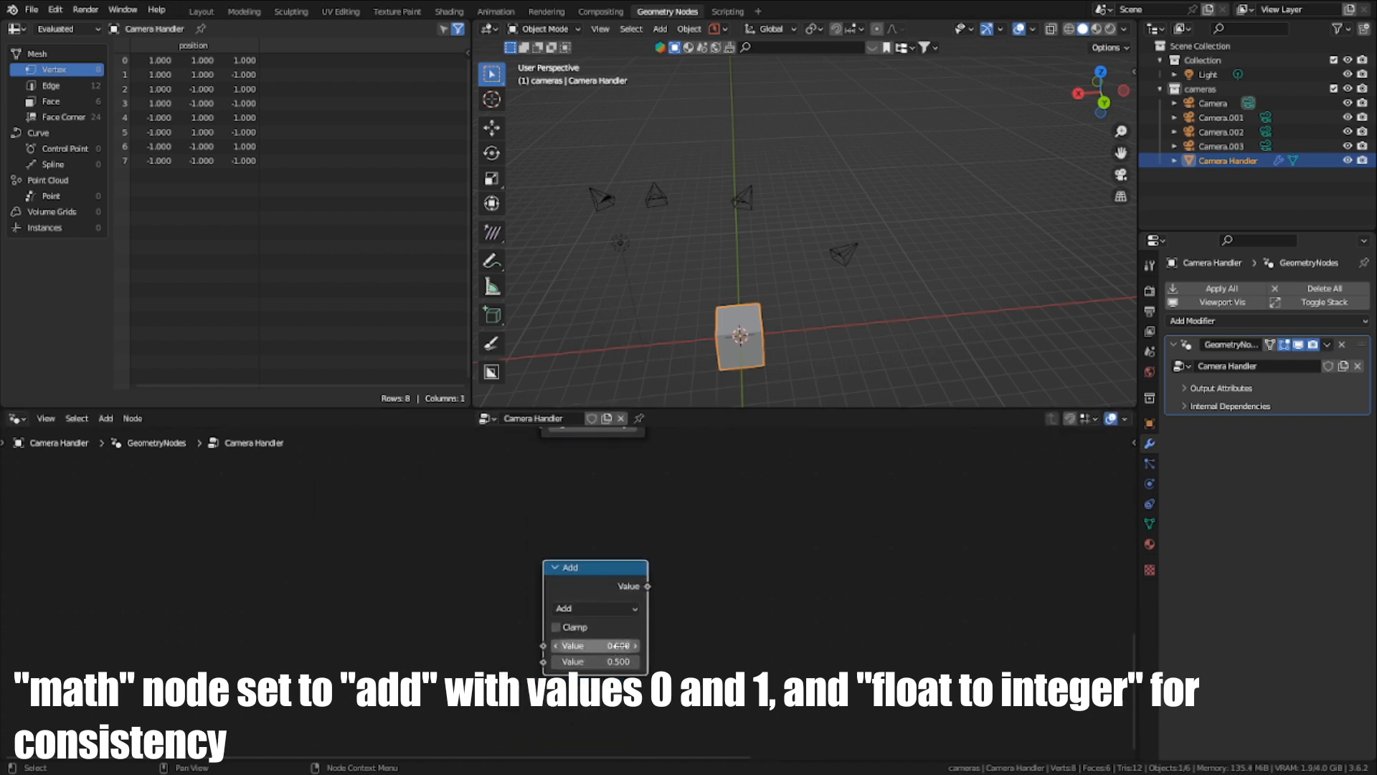
# - Set the Add node's first value to 0 and its second value to 1
pyautogui.click(595, 646)
pyautogui.write('0')
pyautogui.press('Return')
pyautogui.click(595, 661)
pyautogui.write('1')
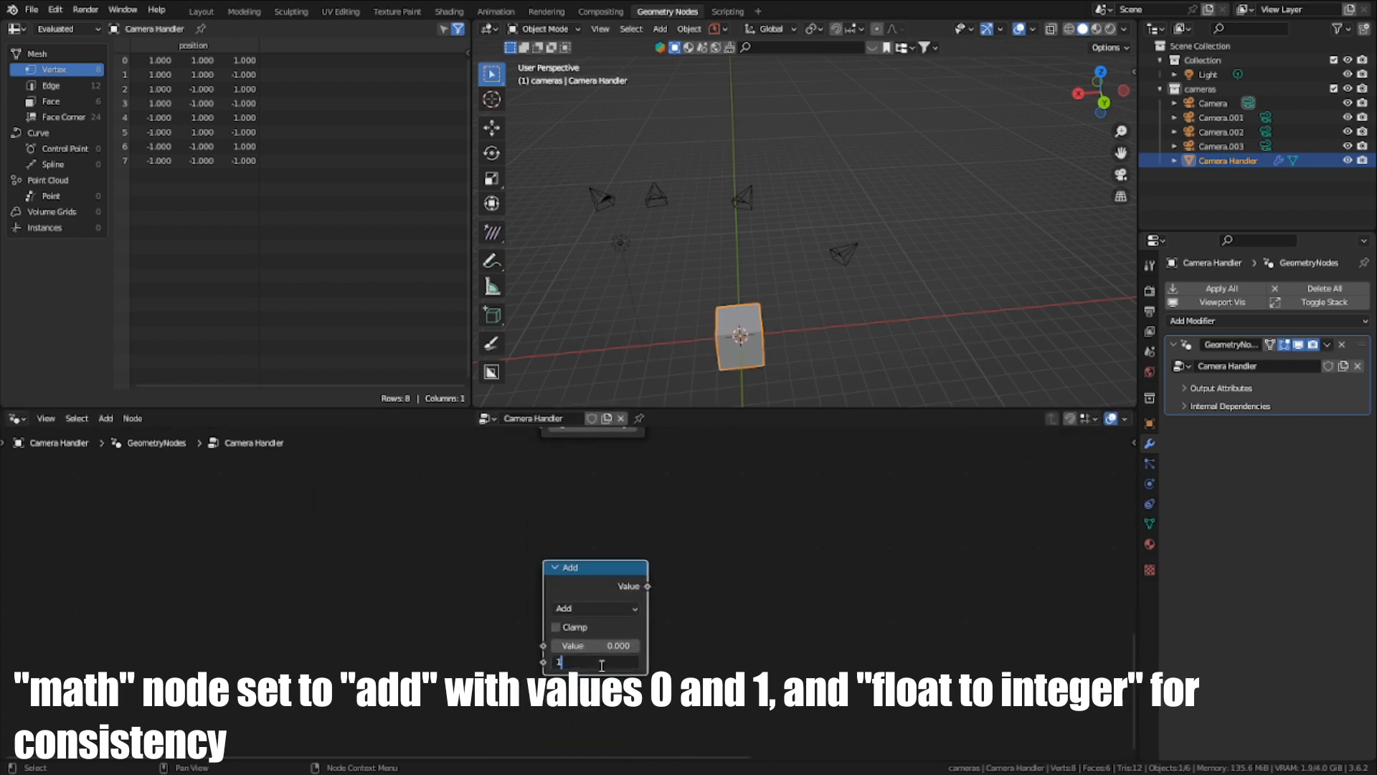
pyautogui.press('Return')
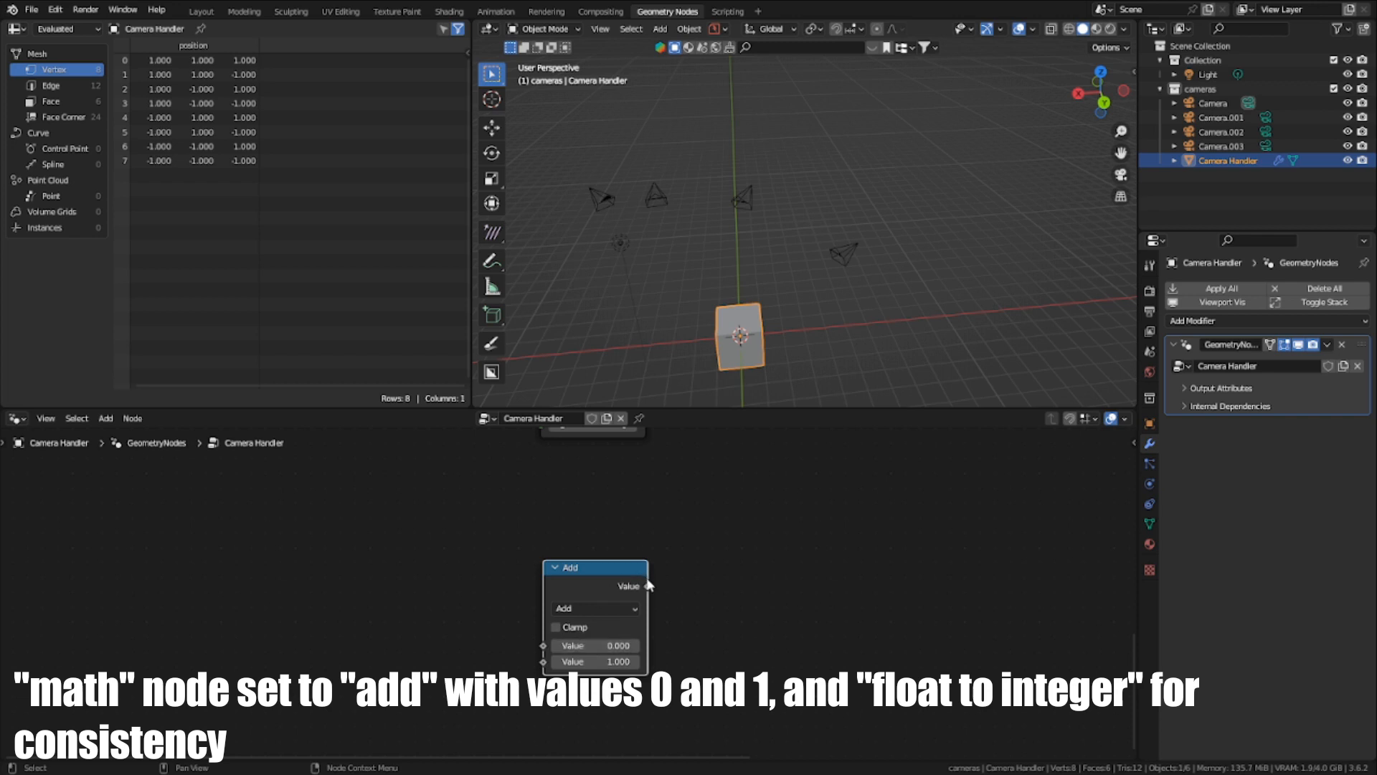
# - Add a Float to Integer node fed by the Add node's Value output and place it directly above the Add node
pyautogui.moveTo(648, 587); pyautogui.dragTo(865, 615)
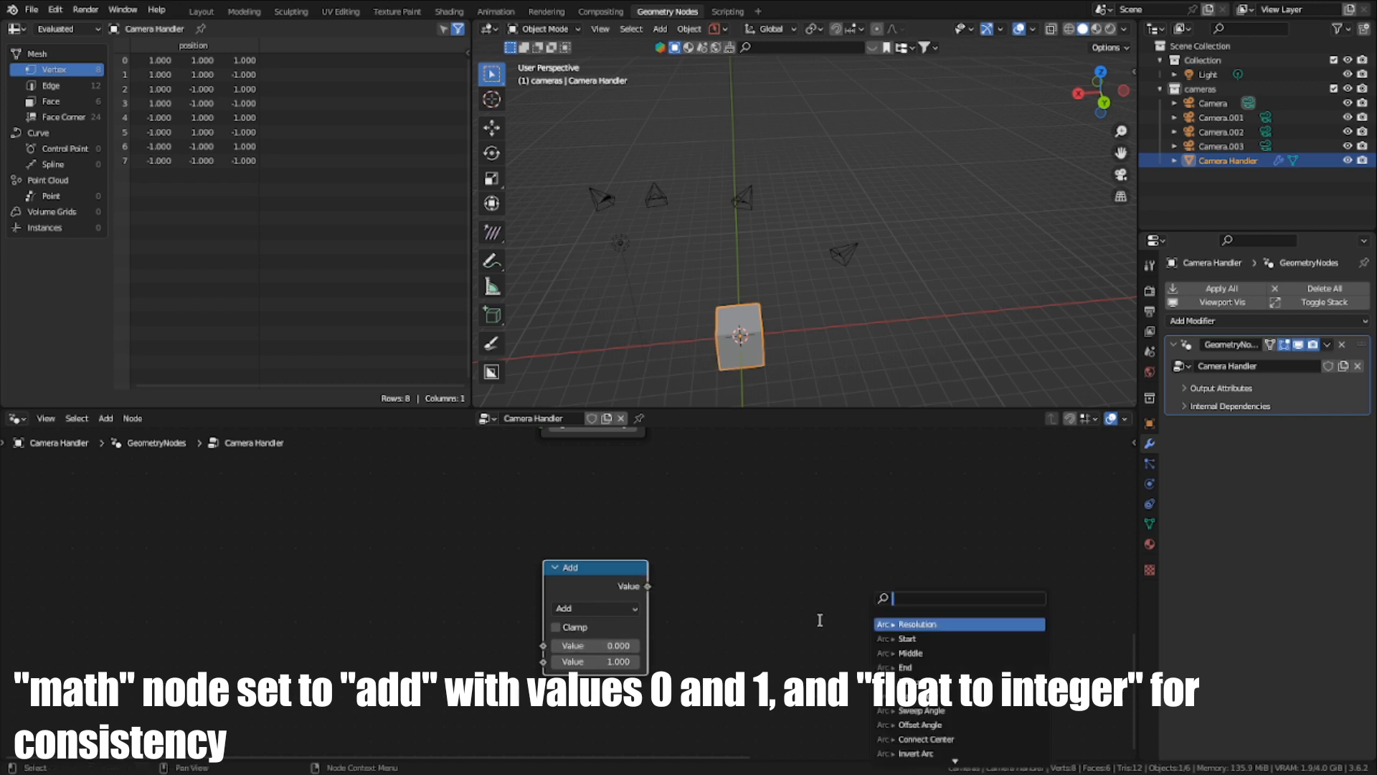
pyautogui.write('inte')
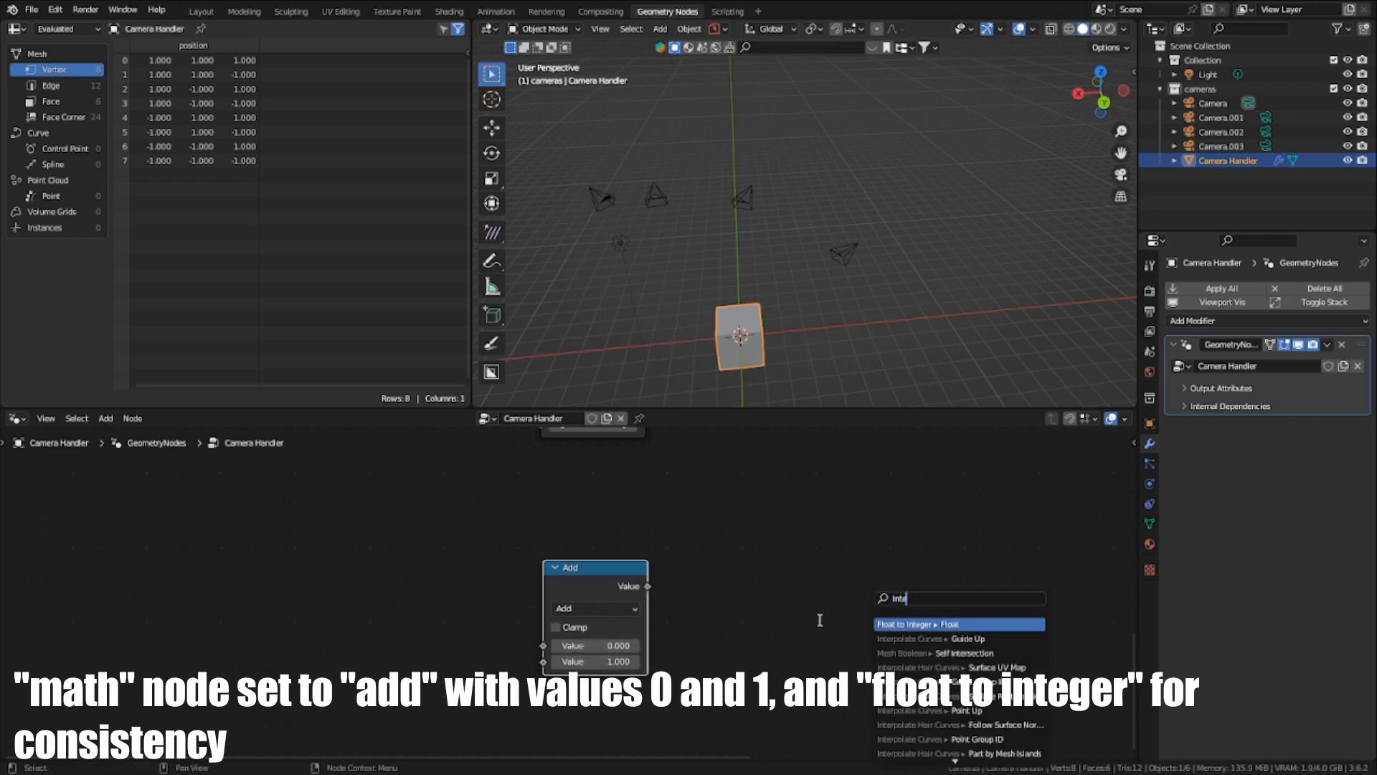
pyautogui.click(891, 624)
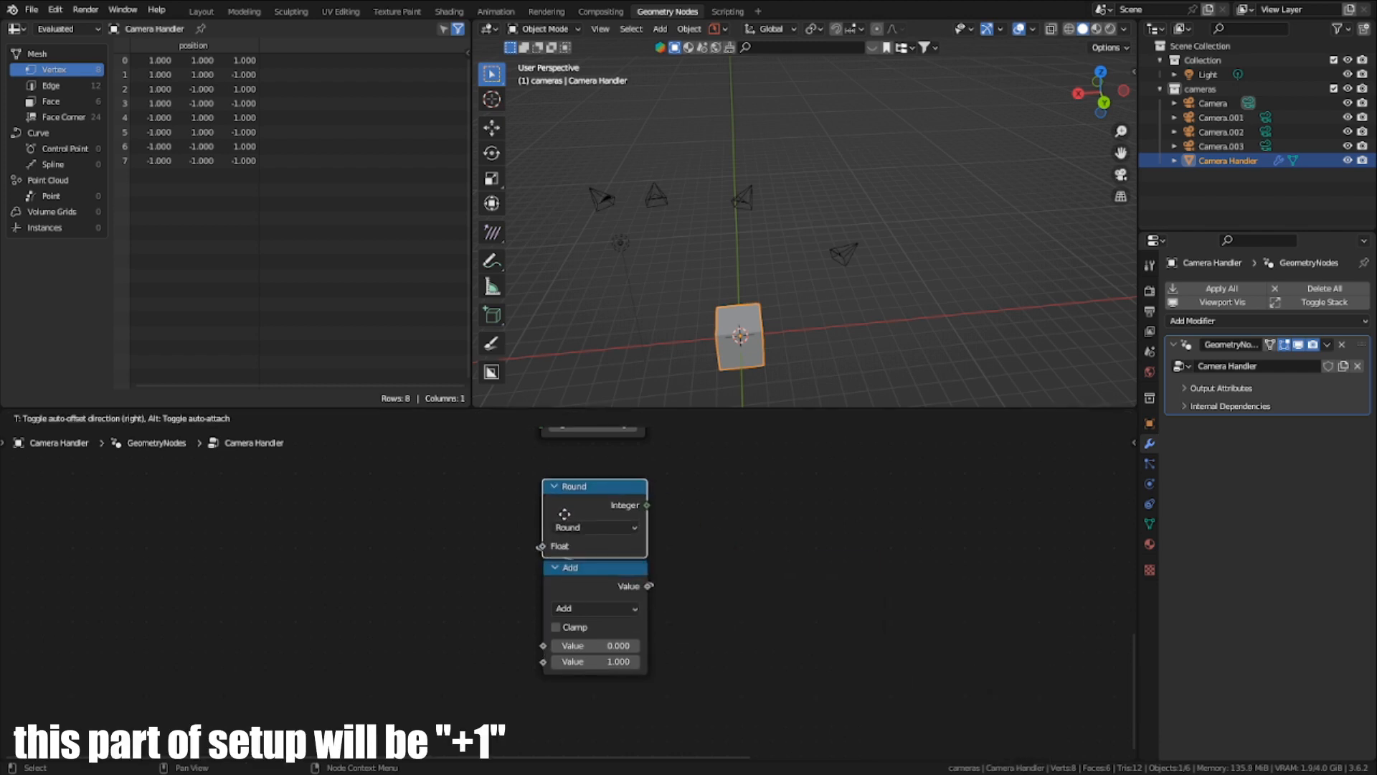
pyautogui.click(565, 513)
# - Enclose the Round and Add nodes in a frame labelled "+1"
pyautogui.hotkey('ctrl', 'j')
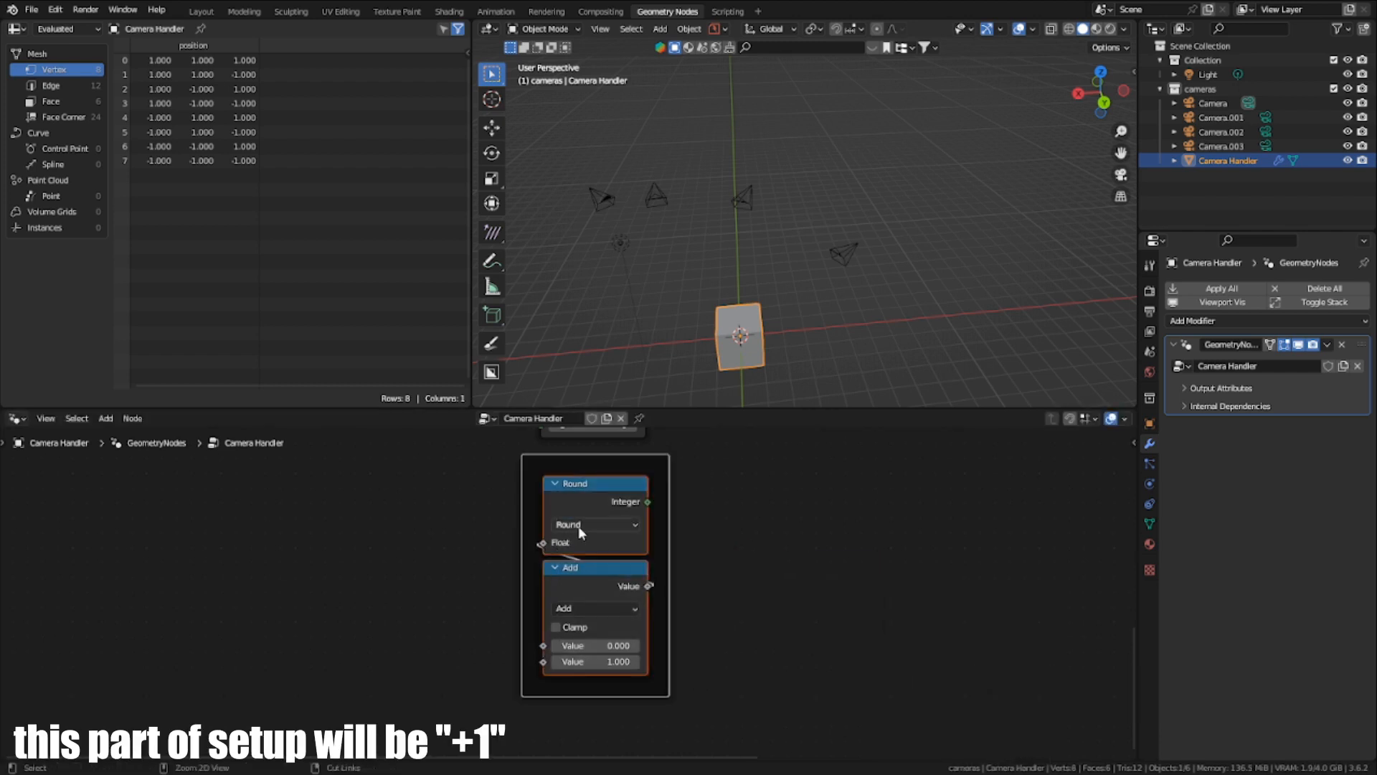
pyautogui.press('F2')
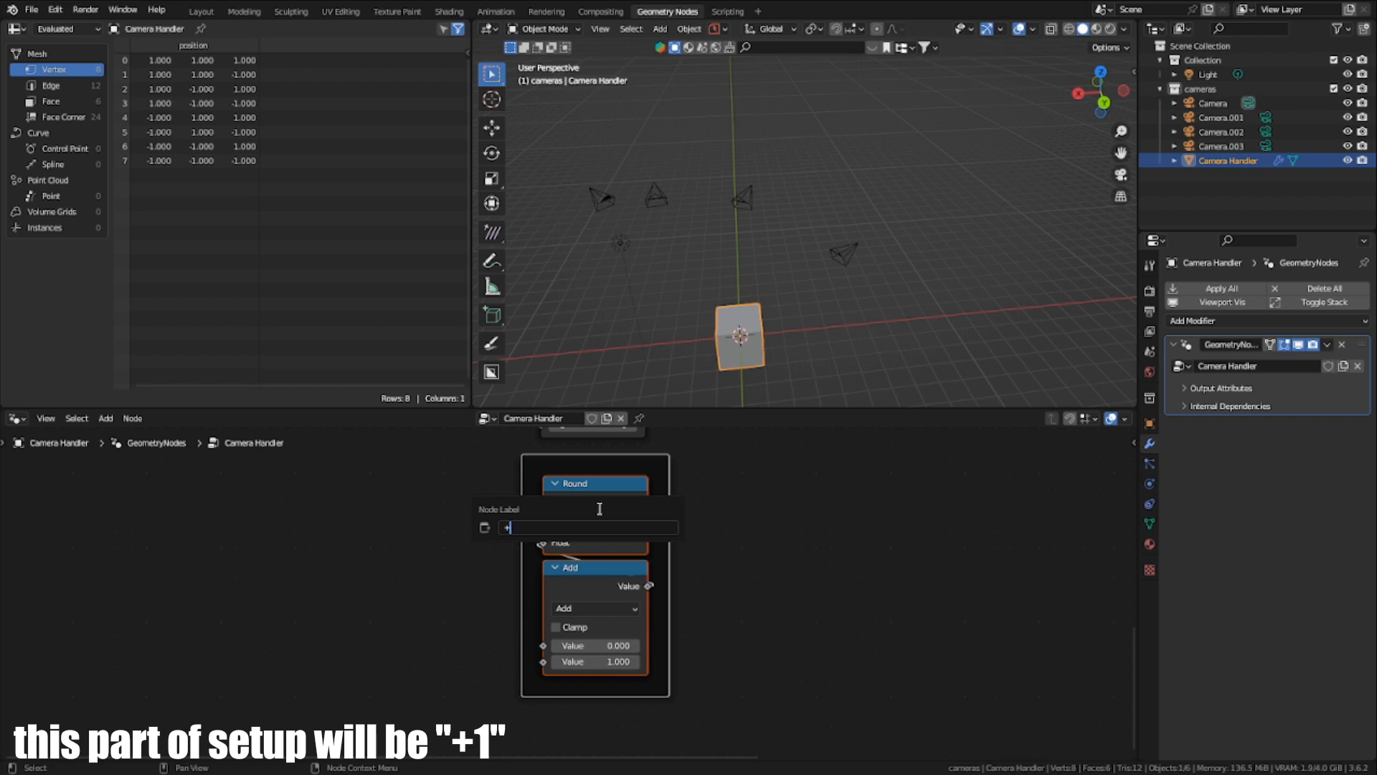
pyautogui.press('Return')
# - Enclose the Switch and Greater Than nodes in a frame labelled "Switch" and align it above the "+1" frame
pyautogui.scroll(-1, 596, 506)
pyautogui.moveTo(680, 495); pyautogui.dragTo(695, 703, button='middle')
pyautogui.scroll(-1, 574, 595)
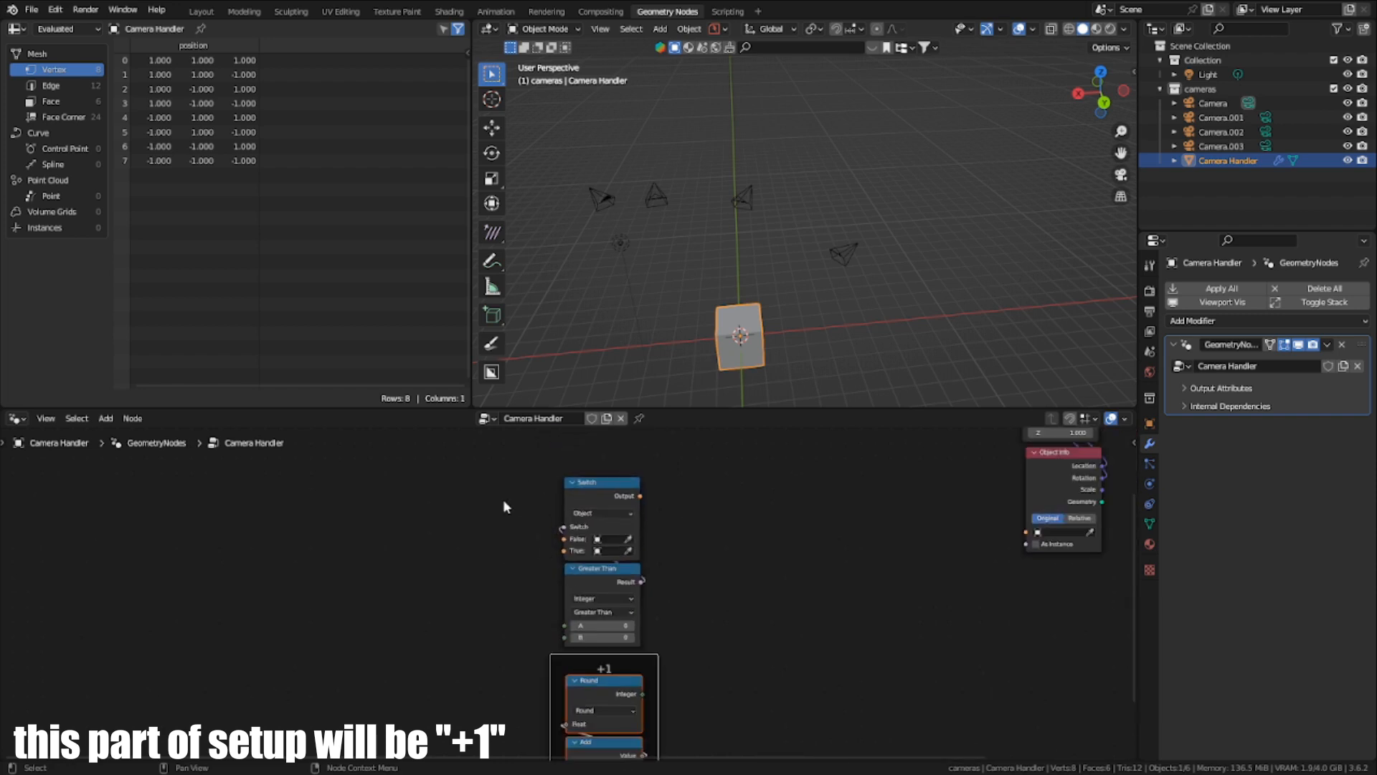
pyautogui.moveTo(503, 499); pyautogui.dragTo(626, 612)
pyautogui.hotkey('ctrl', 'j')
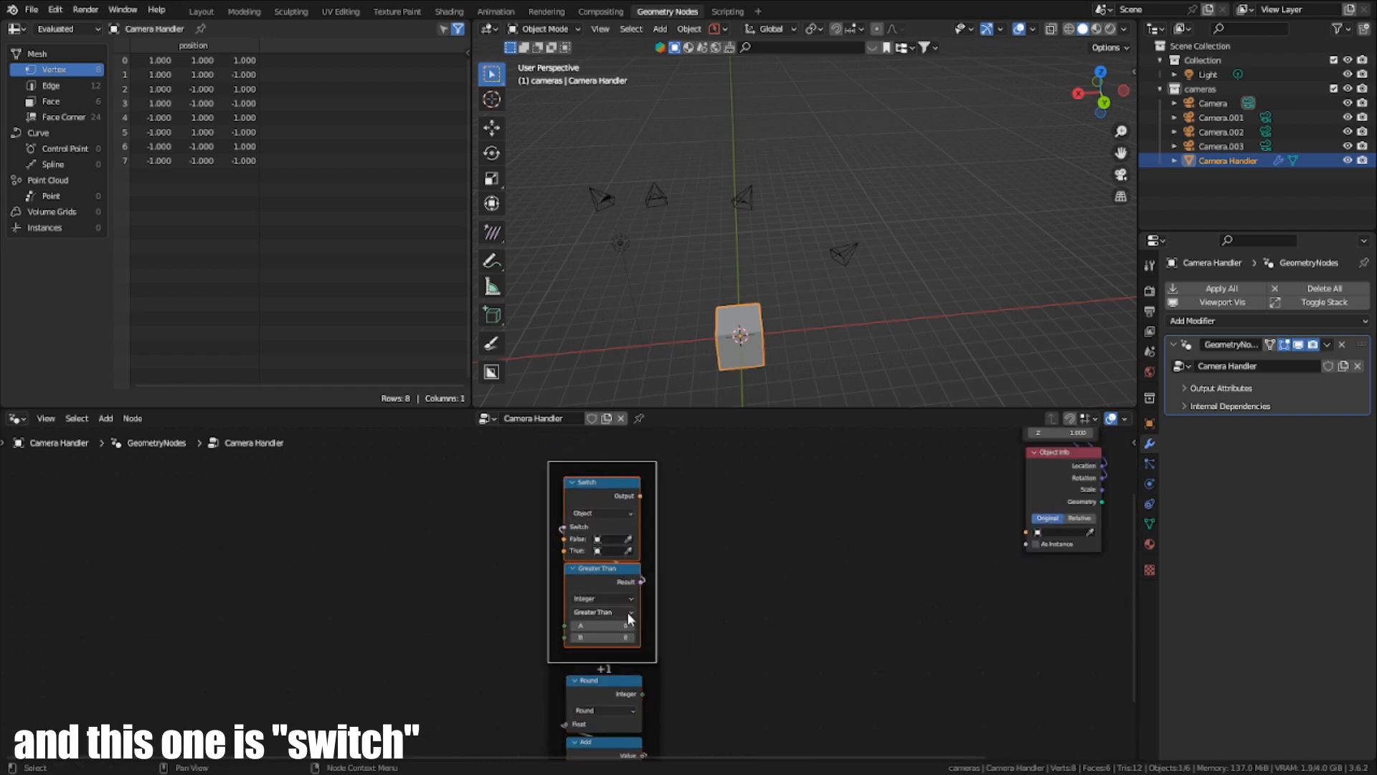
pyautogui.press('F2')
pyautogui.write('Swit')
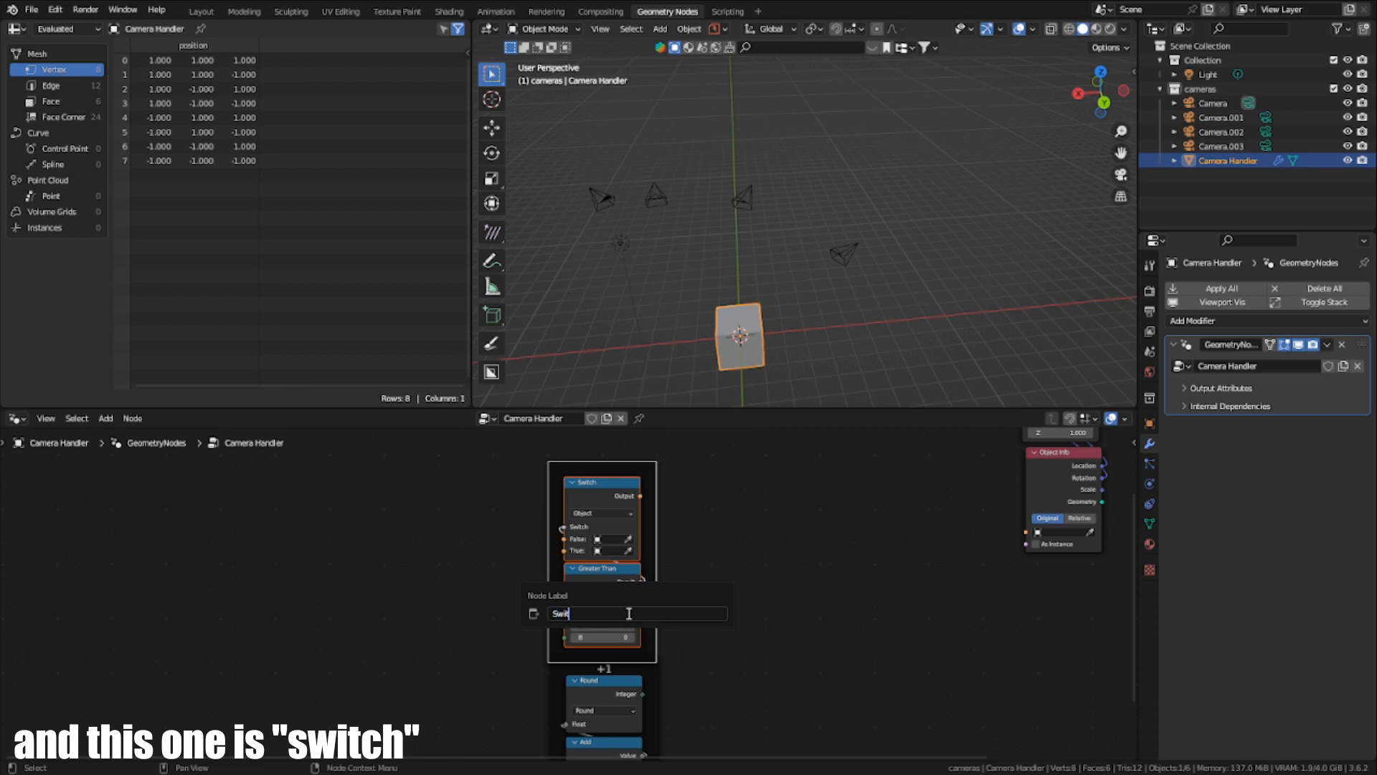
pyautogui.write('ch')
pyautogui.press('Return')
pyautogui.scroll(1, 613, 578)
pyautogui.press('g')
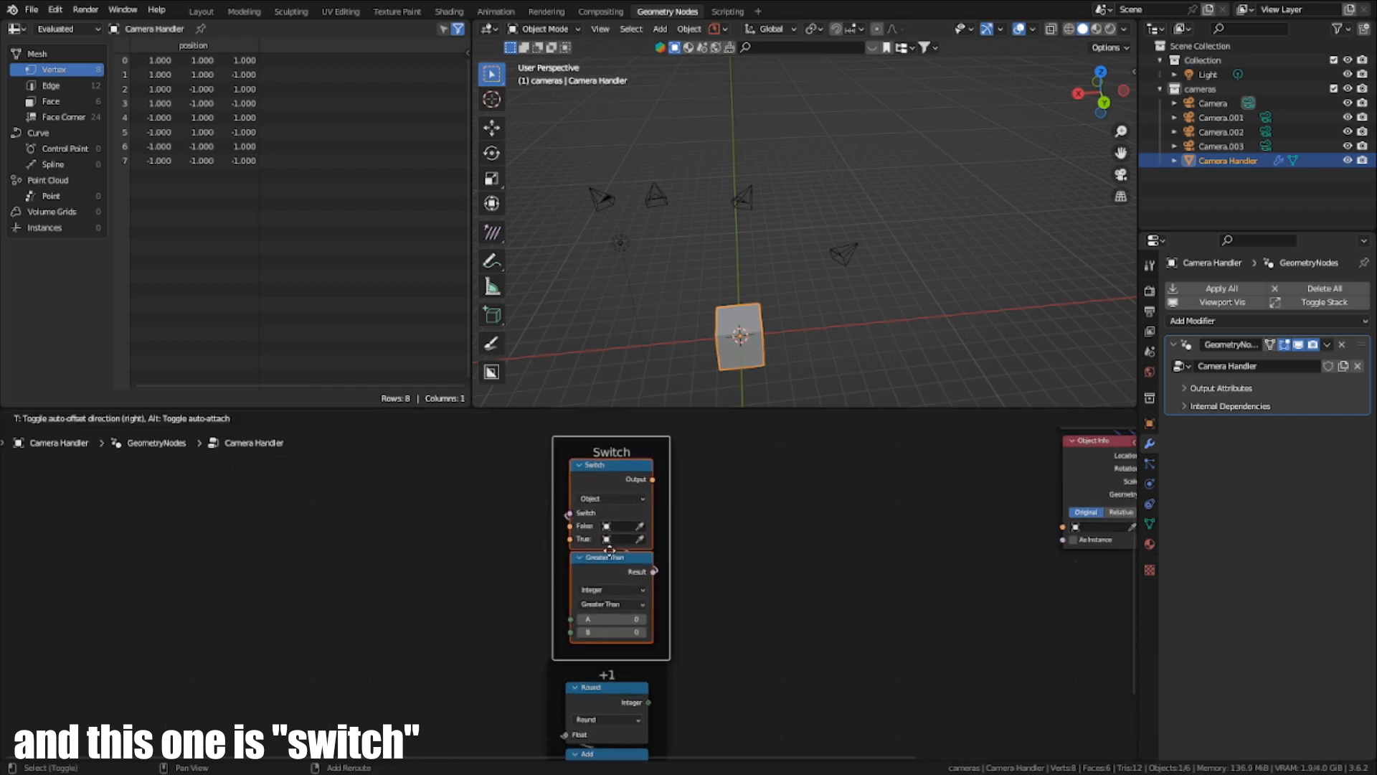
pyautogui.click(597, 523)
# - Combine the Switch and +1 frames with their nodes into one node group, then return to the parent node tree
pyautogui.scroll(-2, 632, 536)
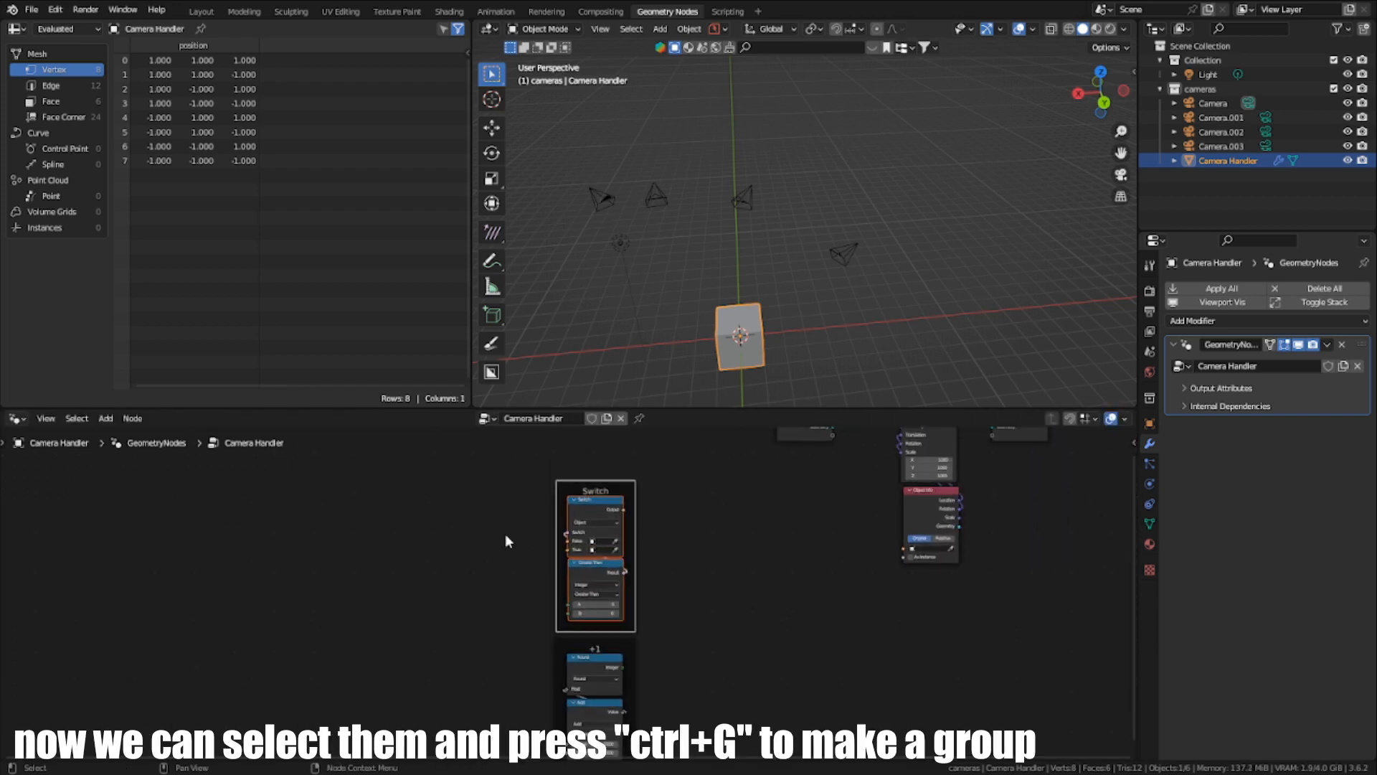
pyautogui.scroll(-1, 510, 541)
pyautogui.moveTo(443, 460); pyautogui.dragTo(637, 736)
pyautogui.hotkey('ctrl', 'g')
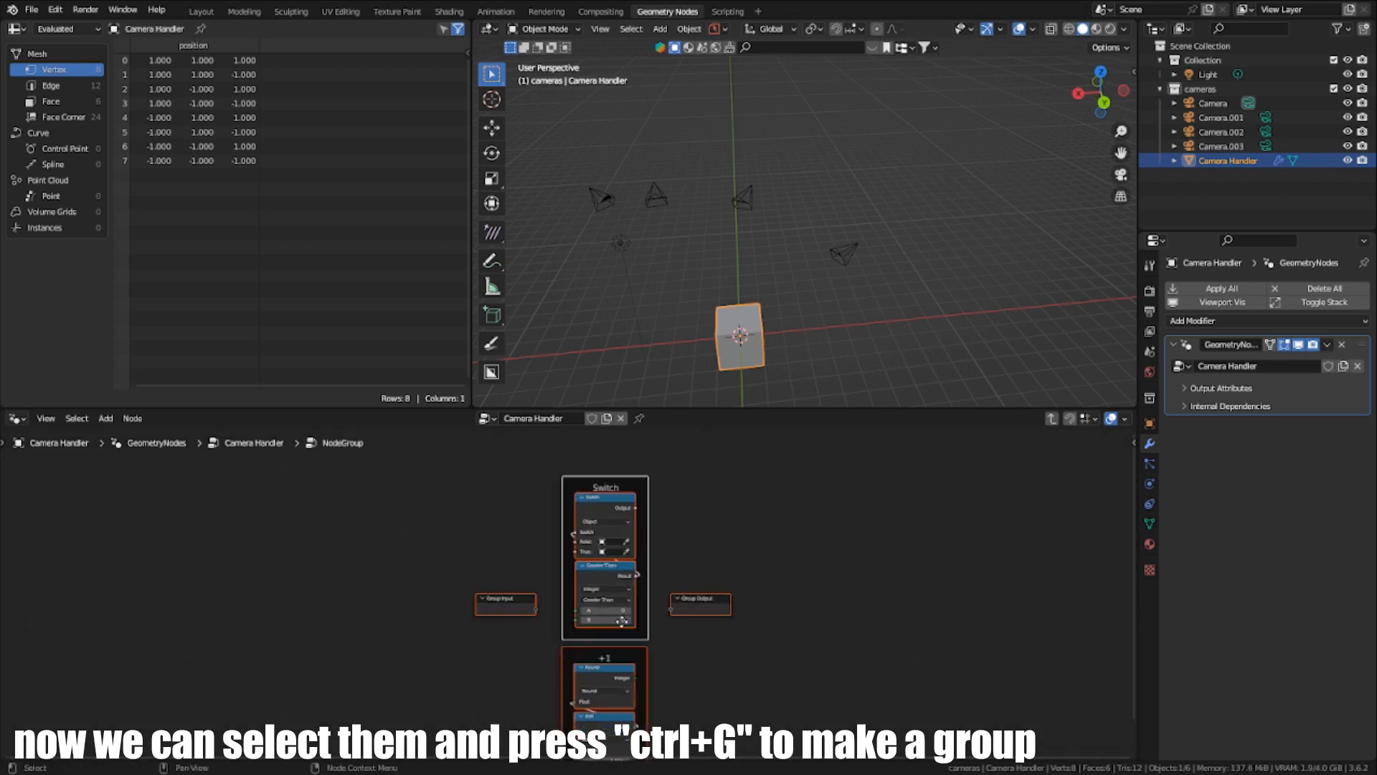
pyautogui.press('Tab')
# - Rename the new node group as Object Switch
pyautogui.scroll(5, 568, 616)
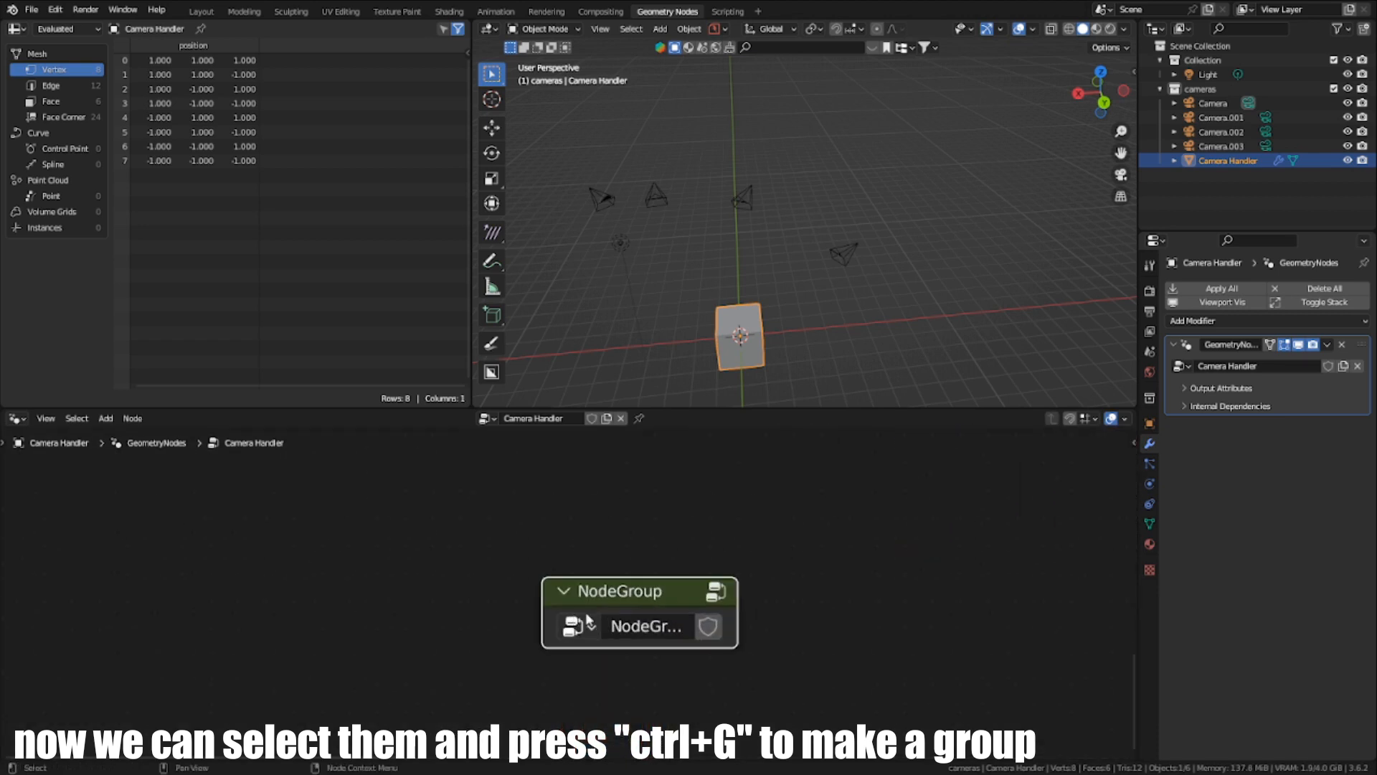
pyautogui.click(647, 627)
pyautogui.write('Ca')
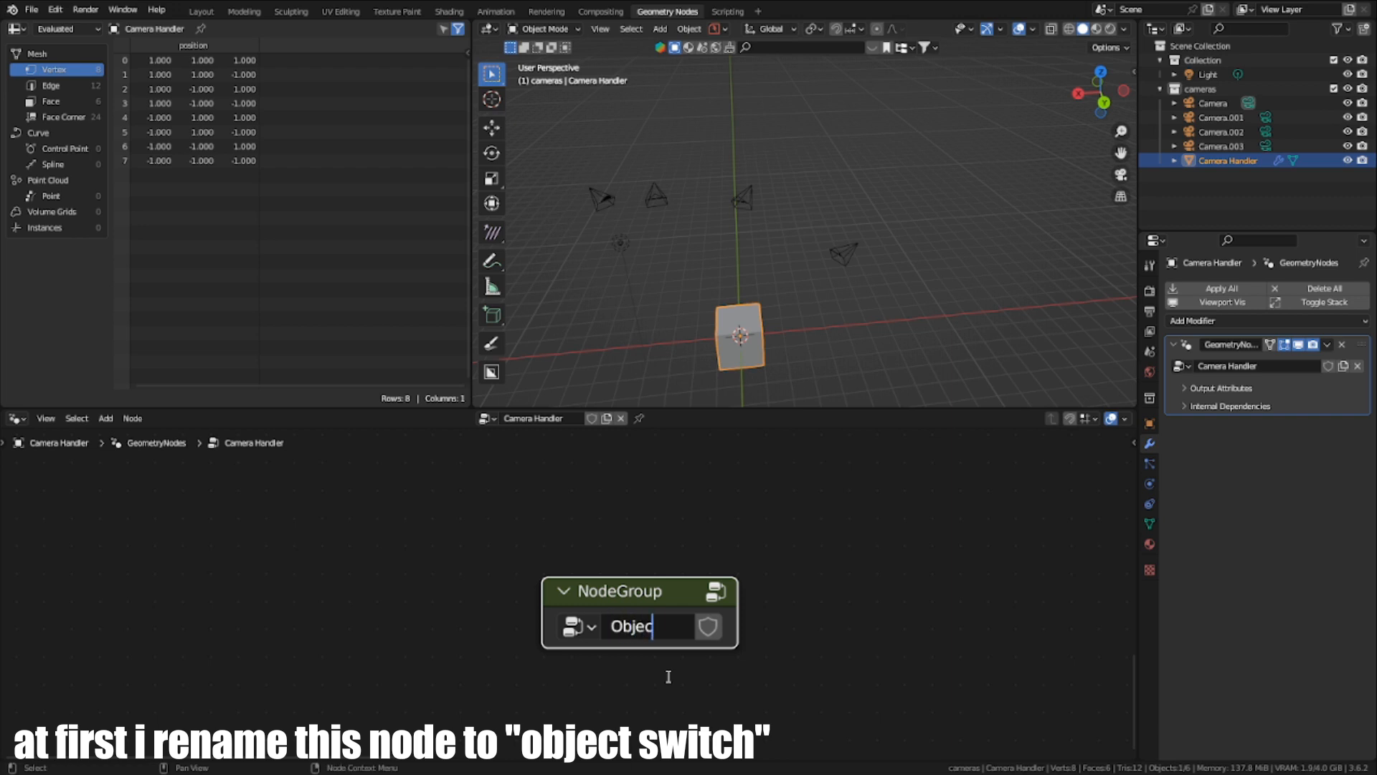
pyautogui.write('ject Switch')
pyautogui.press('Return')
# - Open the Object Switch group in a maximized node editor and move its Group Input node up beside the Switch node
pyautogui.press('Tab')
pyautogui.scroll(-5, 632, 600)
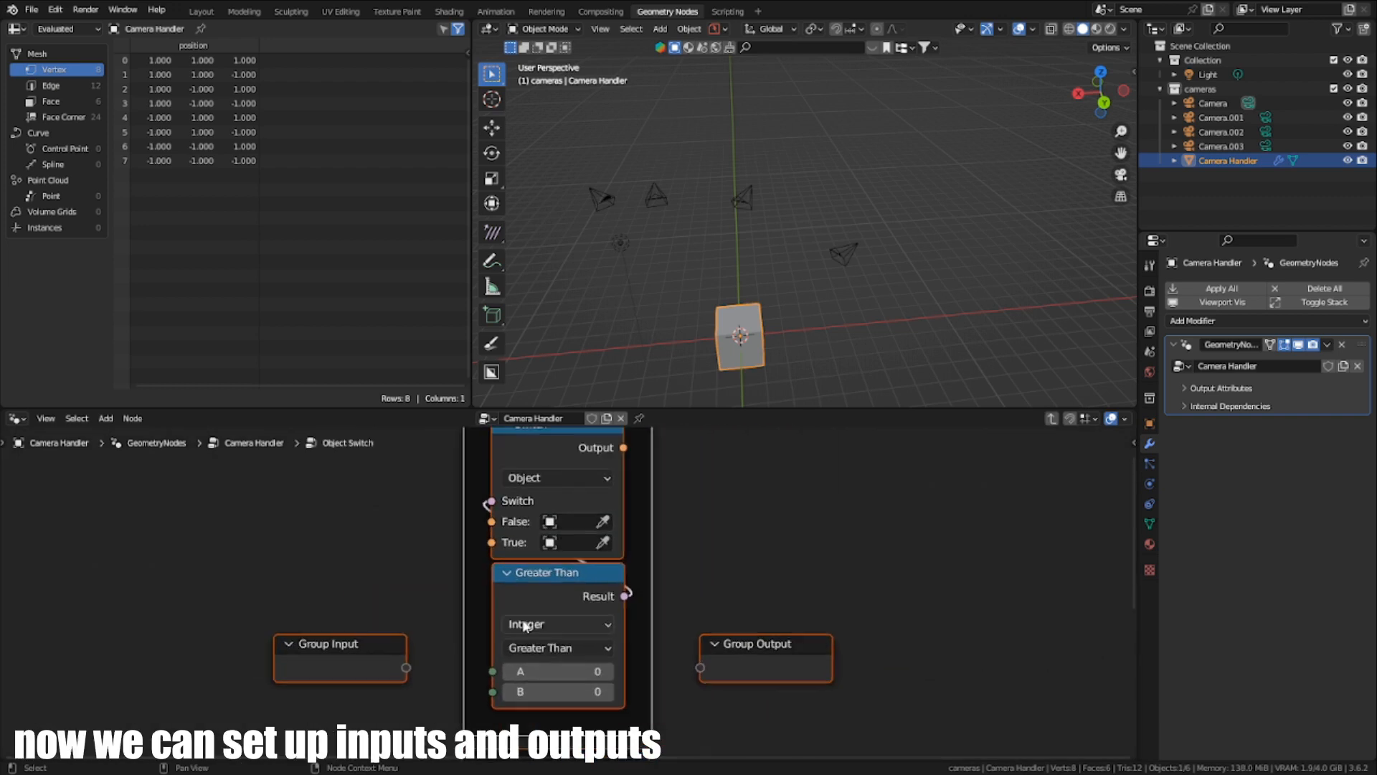
pyautogui.hotkey('ctrl', 'space')
pyautogui.press('Home')
pyautogui.click(499, 345)
pyautogui.moveTo(576, 406); pyautogui.dragTo(578, 501, button='middle')
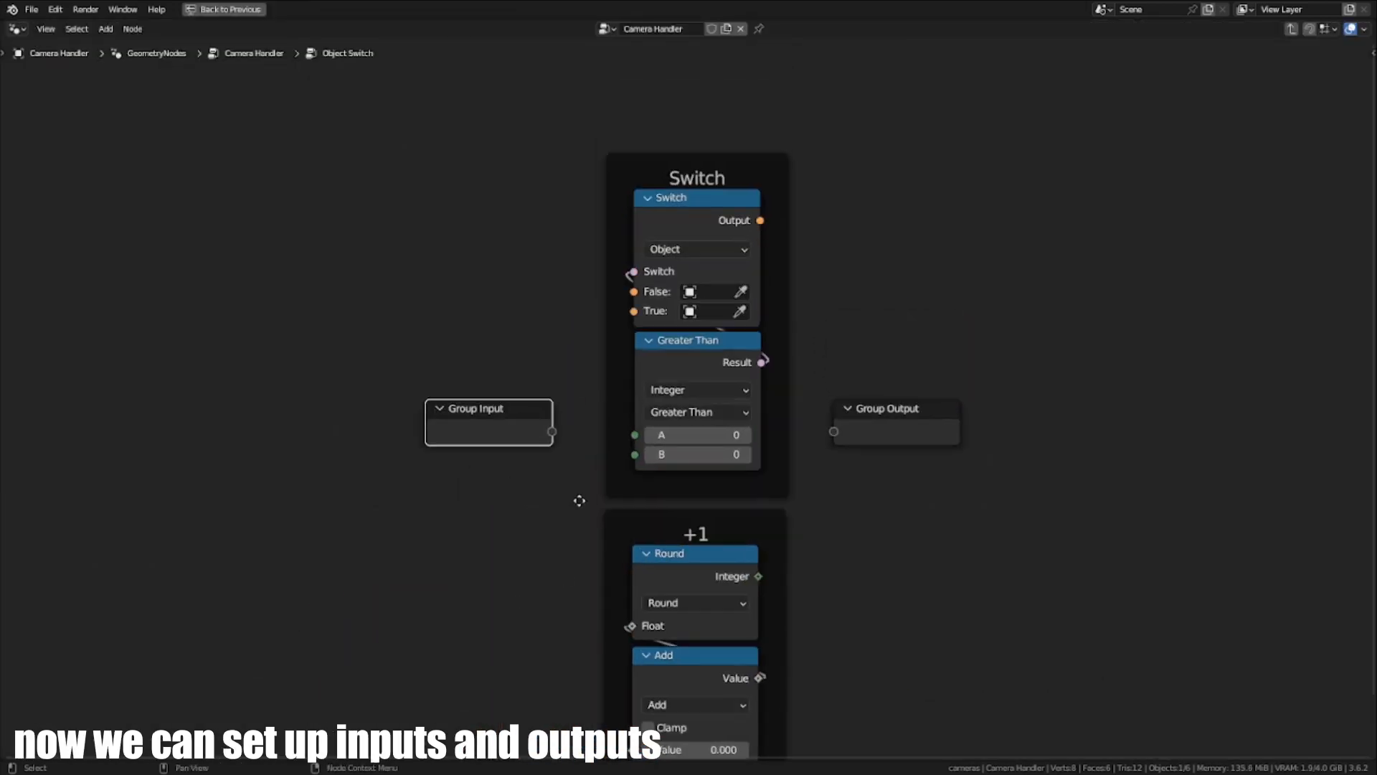
pyautogui.press('g')
pyautogui.click(543, 351)
pyautogui.scroll(1, 570, 416)
pyautogui.moveTo(576, 419); pyautogui.dragTo(556, 439, button='middle')
pyautogui.scroll(4, 518, 296)
pyautogui.moveTo(518, 296); pyautogui.dragTo(445, 411, button='middle')
# - Link new Group Input sockets to the Switch node's False and True inputs
pyautogui.moveTo(408, 386); pyautogui.dragTo(417, 383)
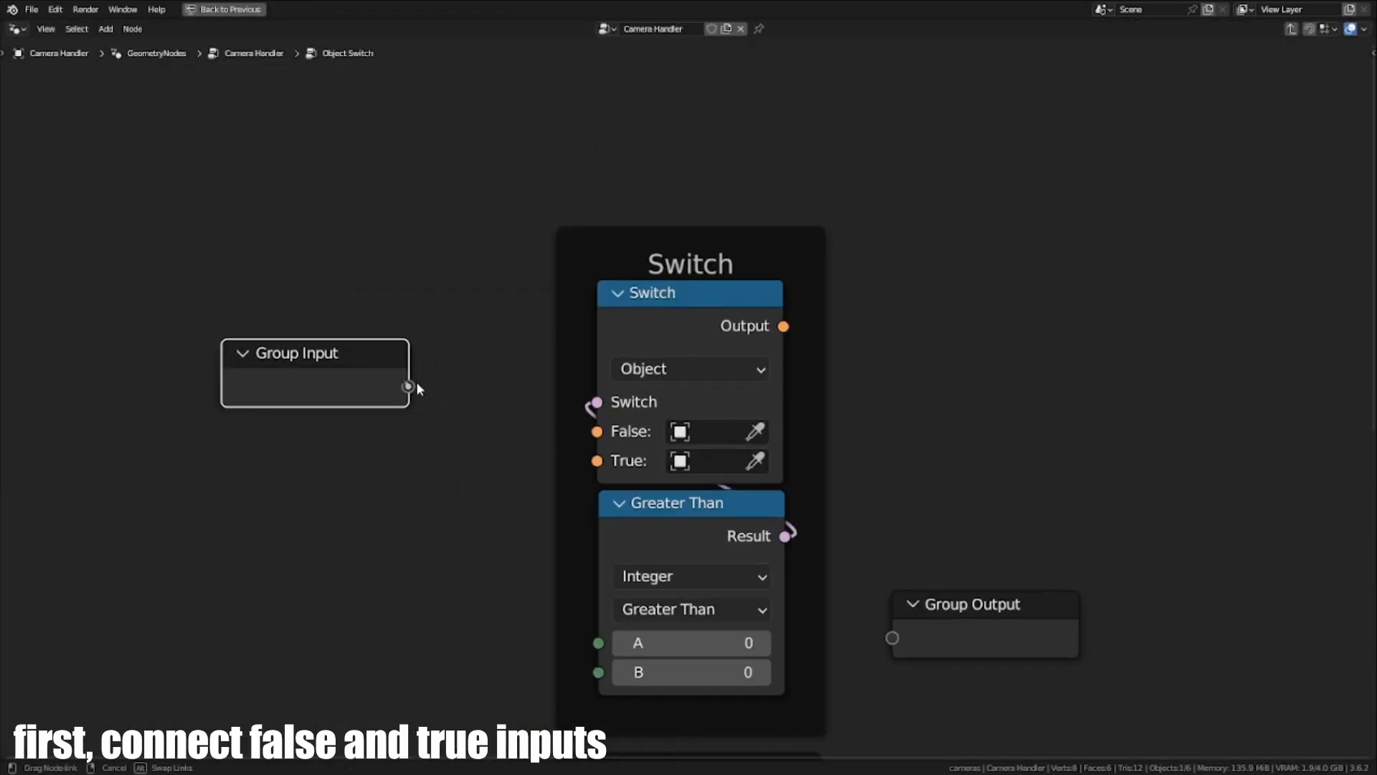
pyautogui.moveTo(604, 436); pyautogui.dragTo(597, 431)
pyautogui.moveTo(408, 409); pyautogui.dragTo(601, 463)
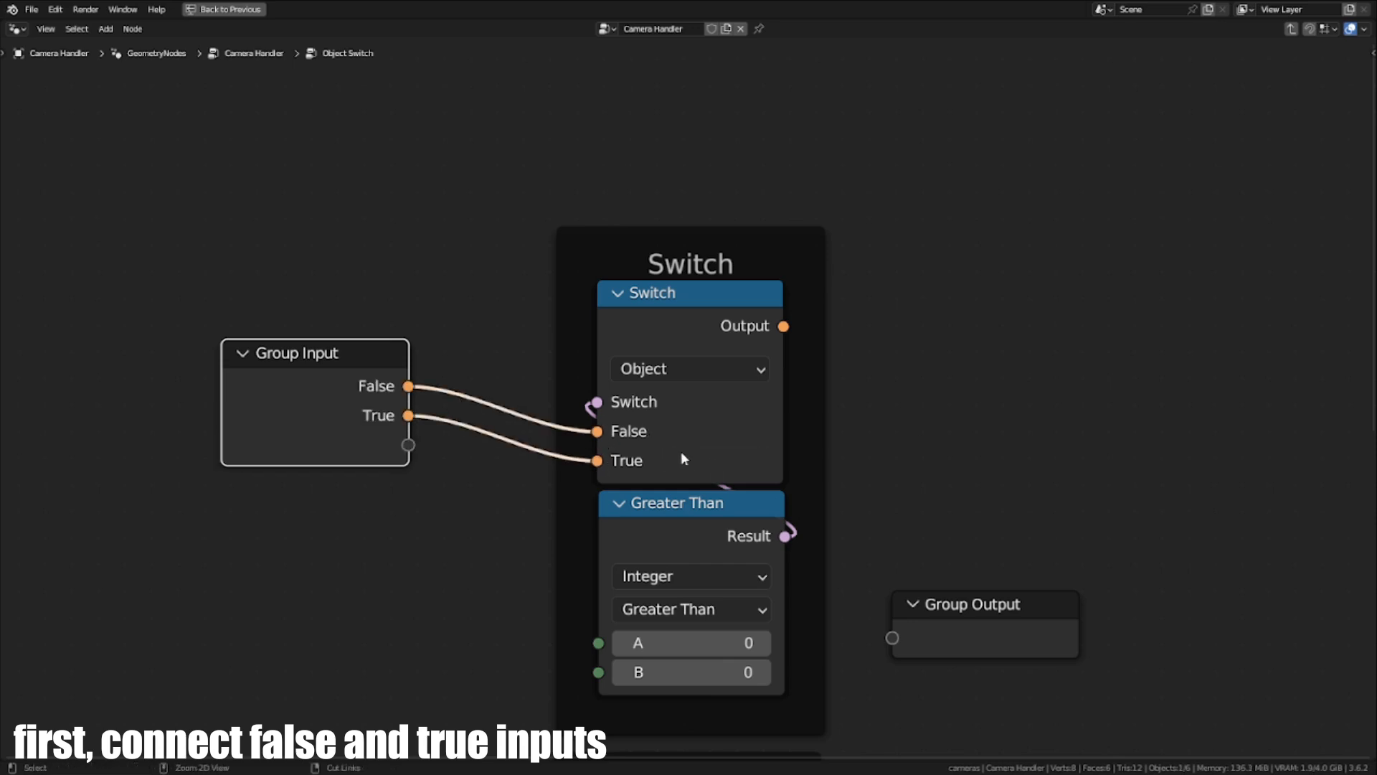
# - Show the group's interface settings and rename the False input to Object and the True input to Input
pyautogui.hotkey('ctrl', 'space')
pyautogui.hotkey('ctrl', 'space')
pyautogui.press('n')
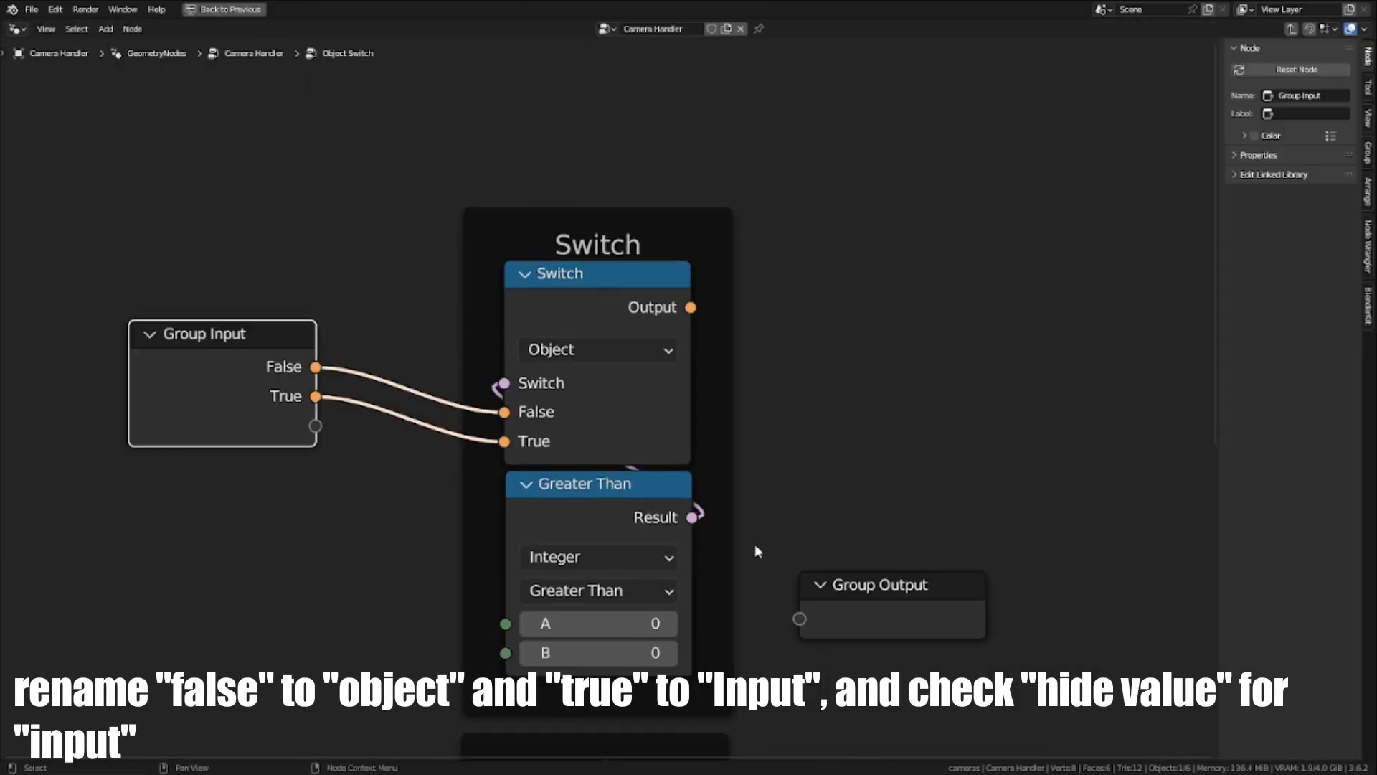
pyautogui.click(1370, 157)
pyautogui.moveTo(979, 178); pyautogui.dragTo(1144, 175, button='middle')
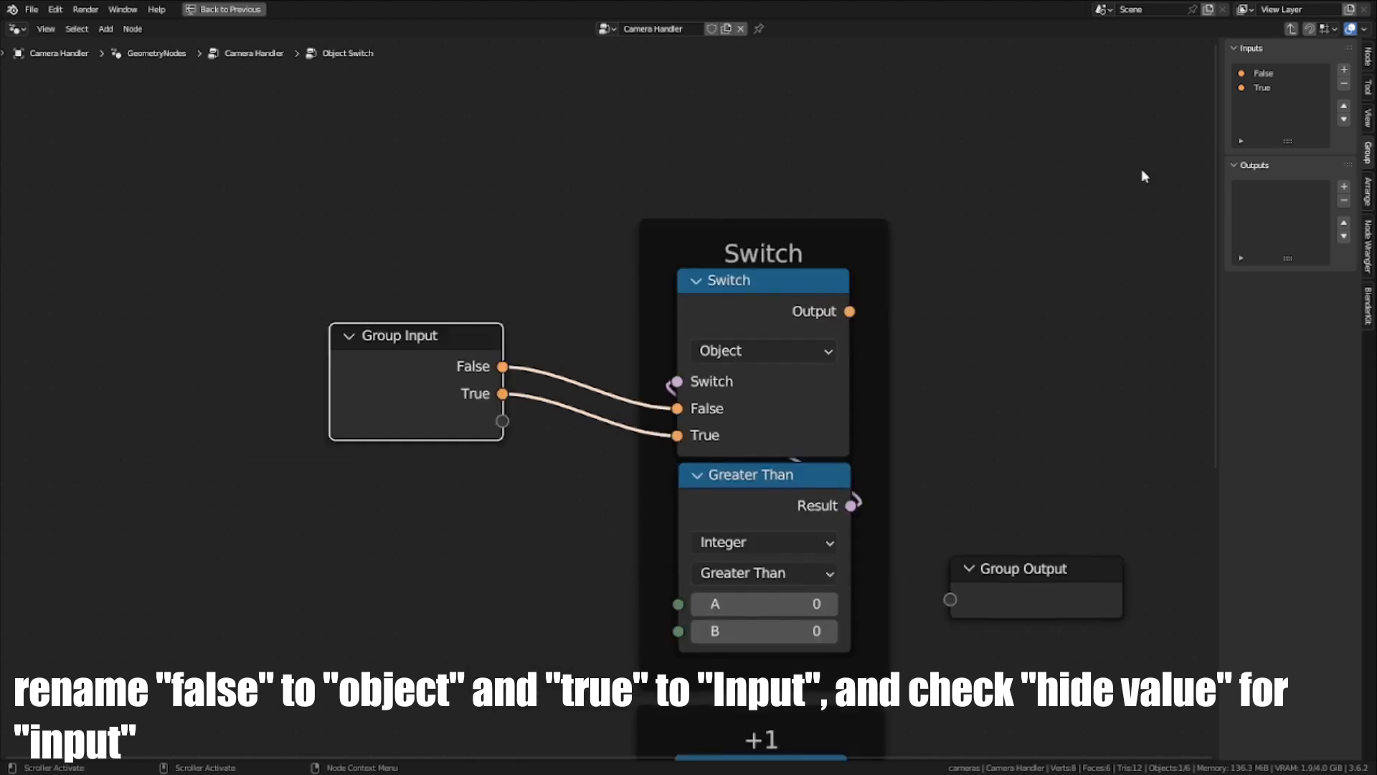
pyautogui.doubleClick(1259, 75)
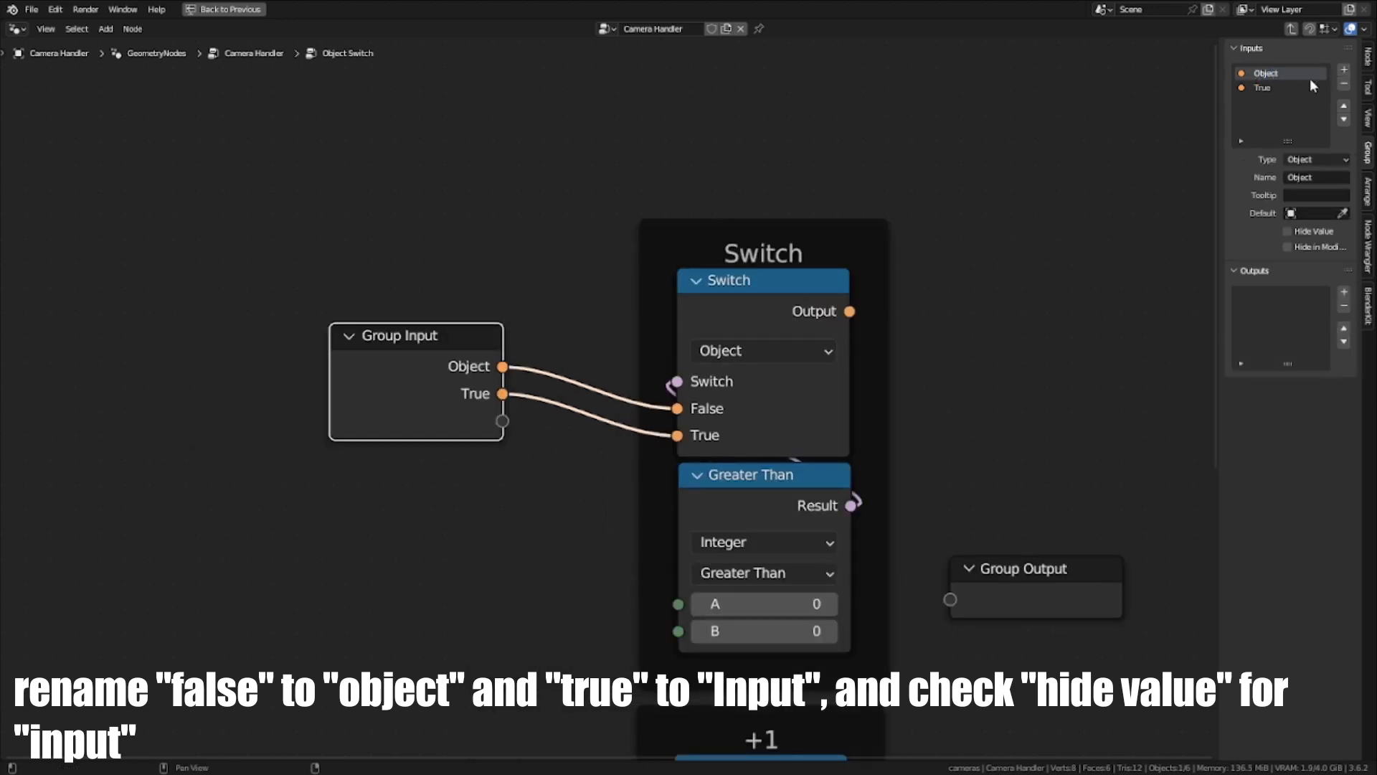
pyautogui.doubleClick(1287, 85)
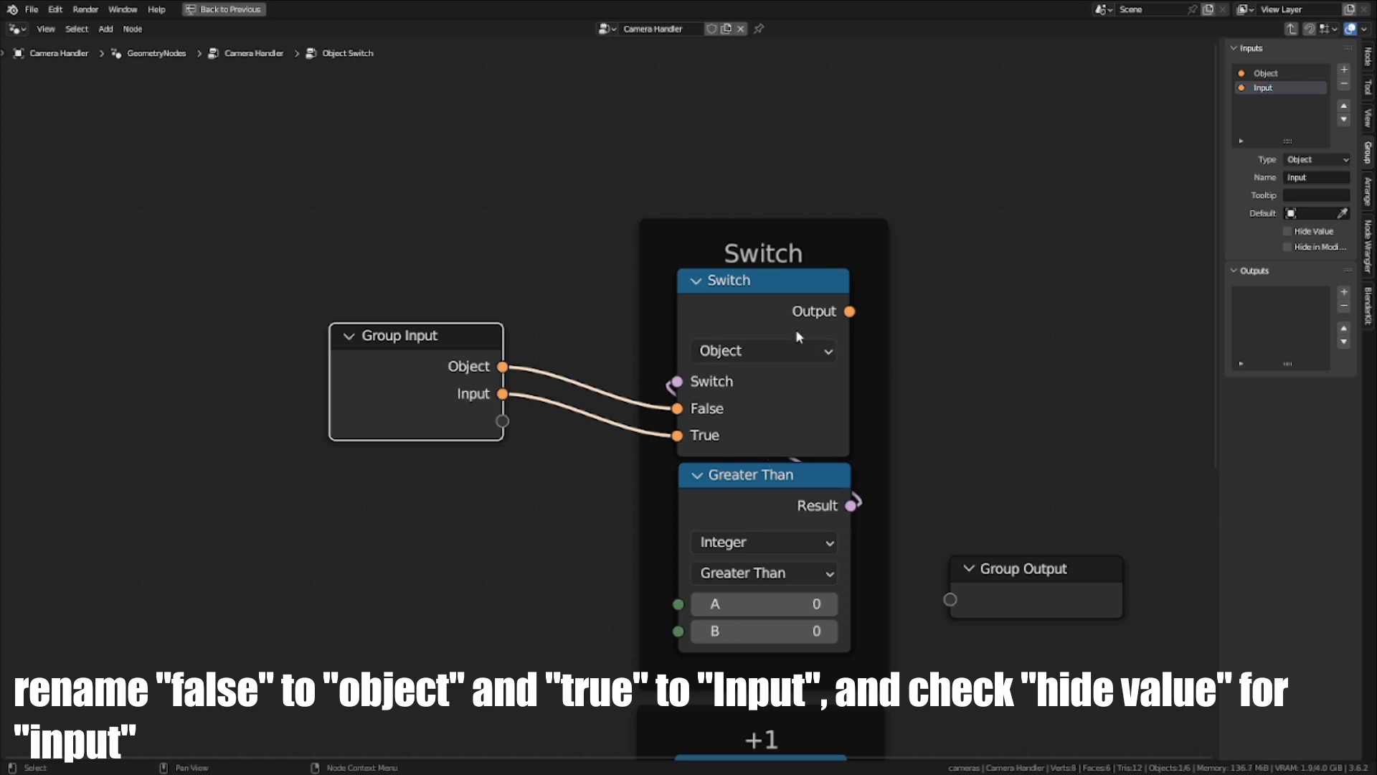
# - Link the Switch node's Output to the Group Output node and place Group Output level with the Switch node
pyautogui.moveTo(849, 311); pyautogui.dragTo(1027, 366)
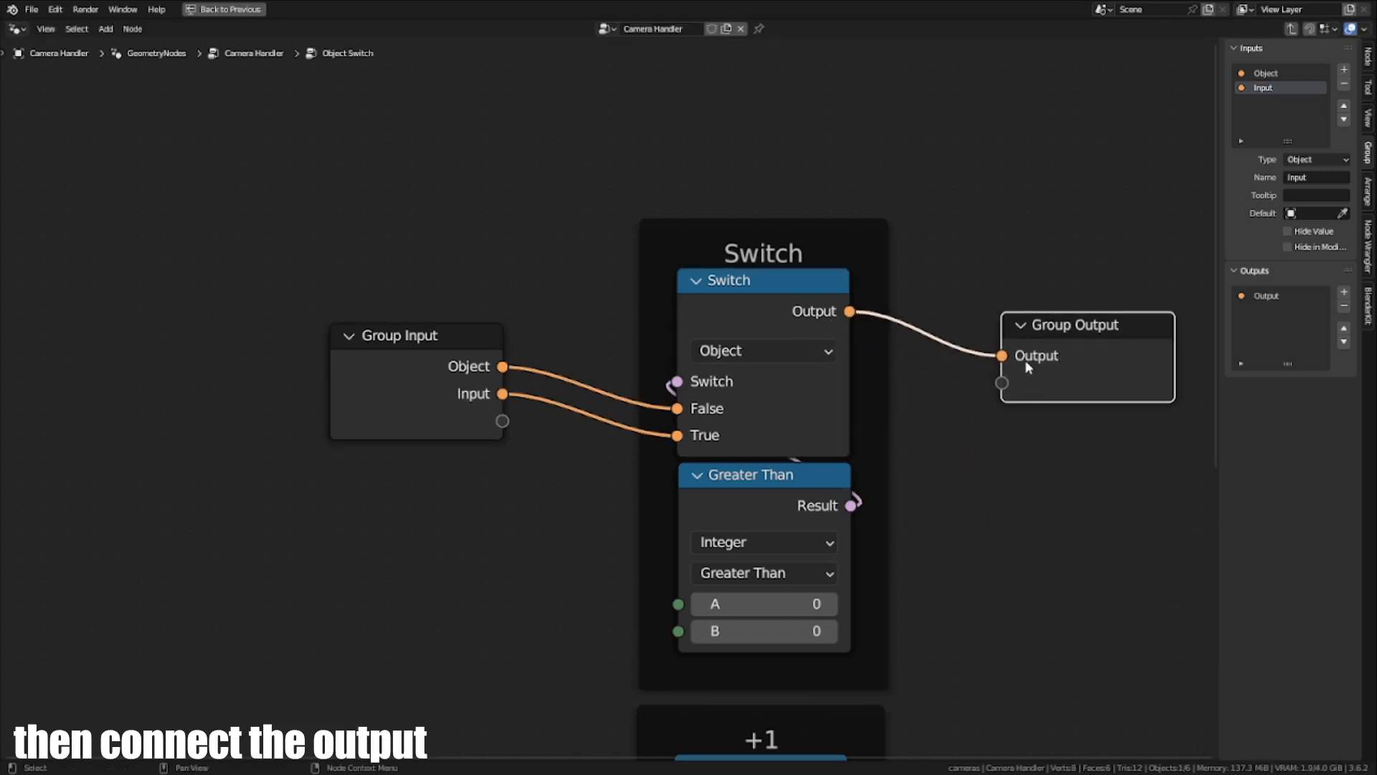
pyautogui.moveTo(1026, 361); pyautogui.dragTo(841, 350, button='middle')
pyautogui.scroll(-1, 841, 350)
pyautogui.moveTo(783, 481); pyautogui.dragTo(875, 439, button='middle')
pyautogui.scroll(1, 638, 366)
# - Link a new Group Input socket to the Greater Than node's A input and rename it Object Number
pyautogui.moveTo(434, 286); pyautogui.dragTo(412, 297)
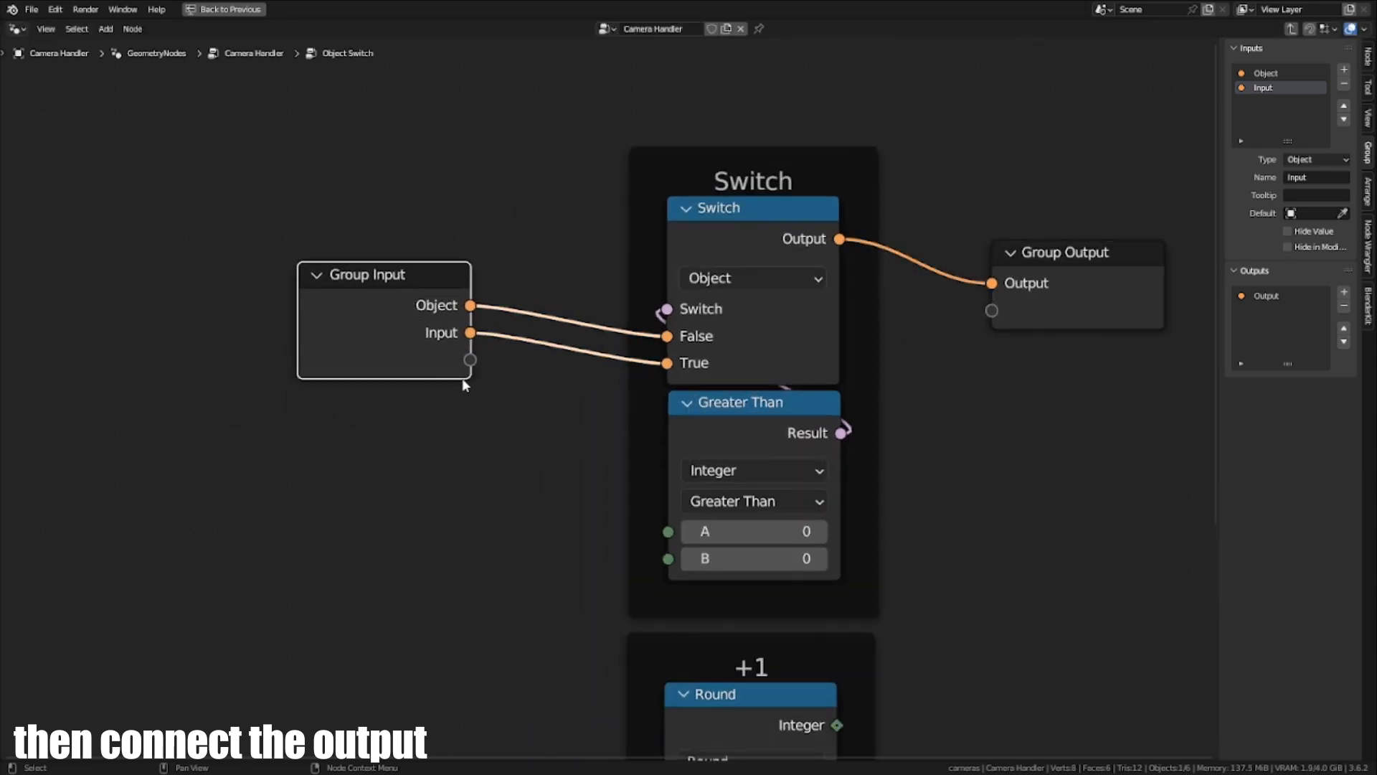
pyautogui.moveTo(470, 360); pyautogui.dragTo(671, 532)
pyautogui.click(819, 529)
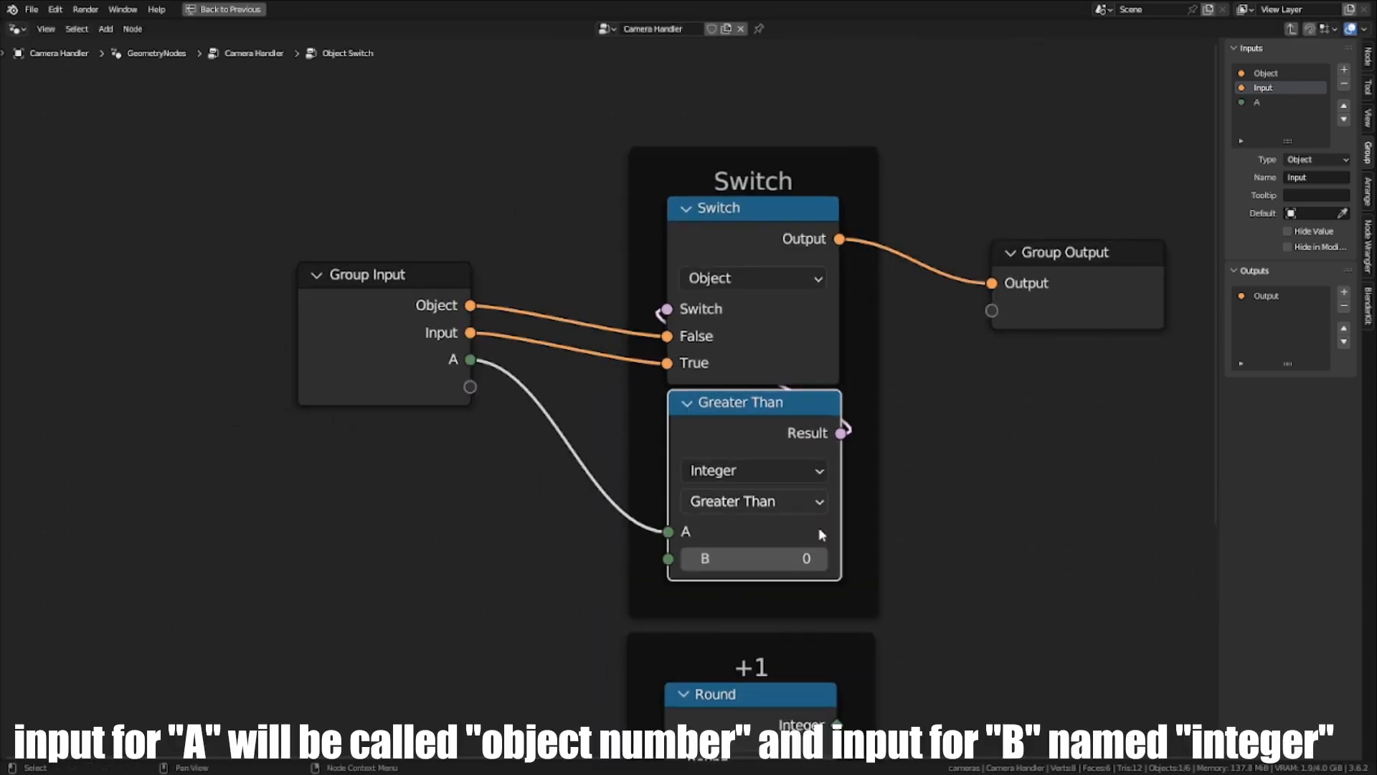
pyautogui.doubleClick(1271, 101)
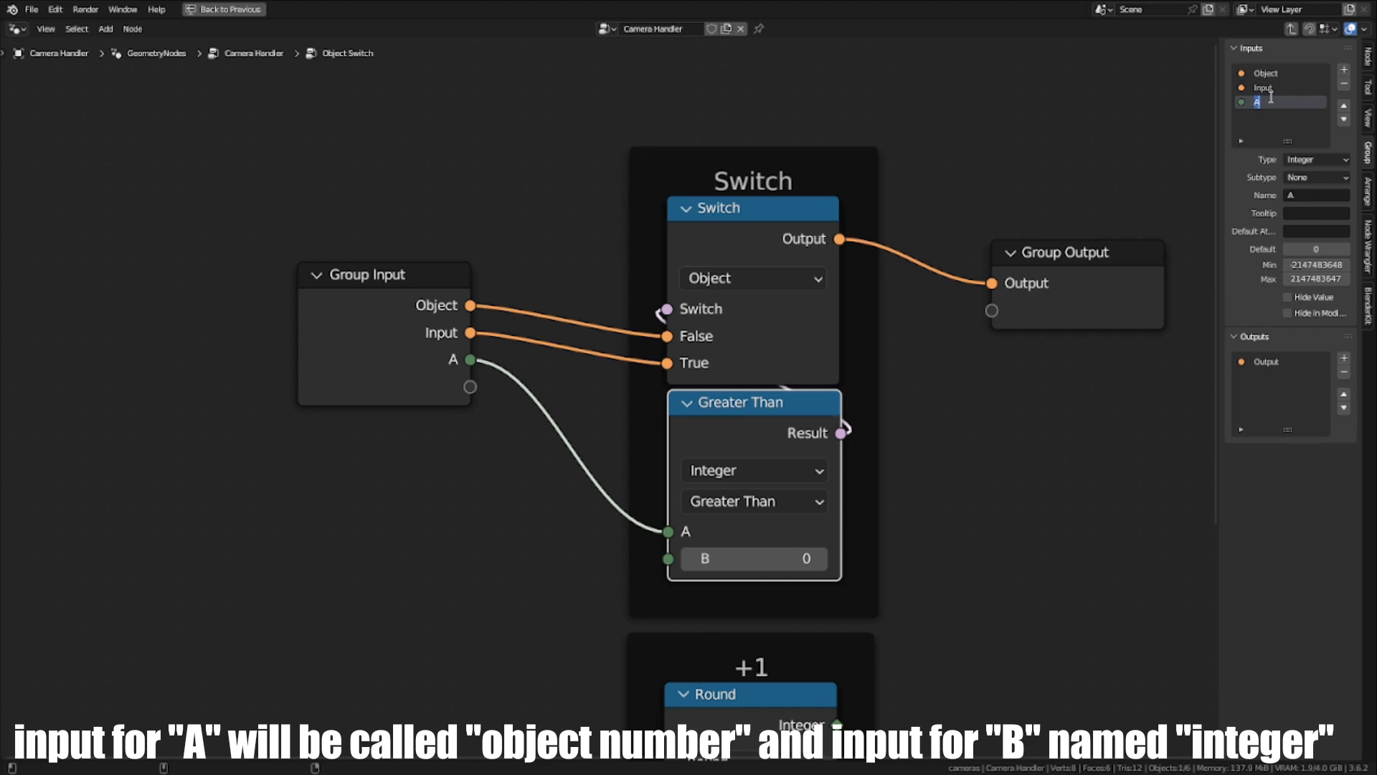
pyautogui.write('Object')
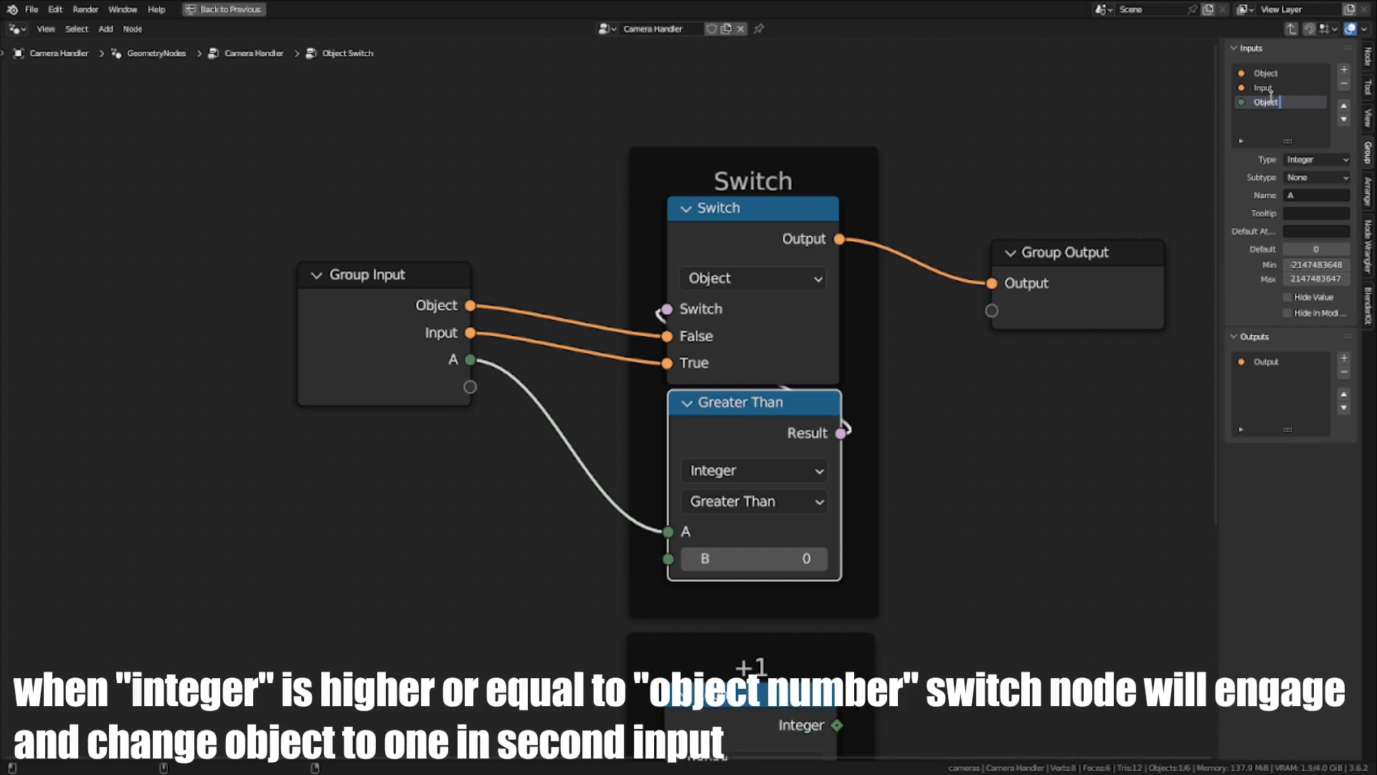
pyautogui.write(' Number')
pyautogui.press('Return')
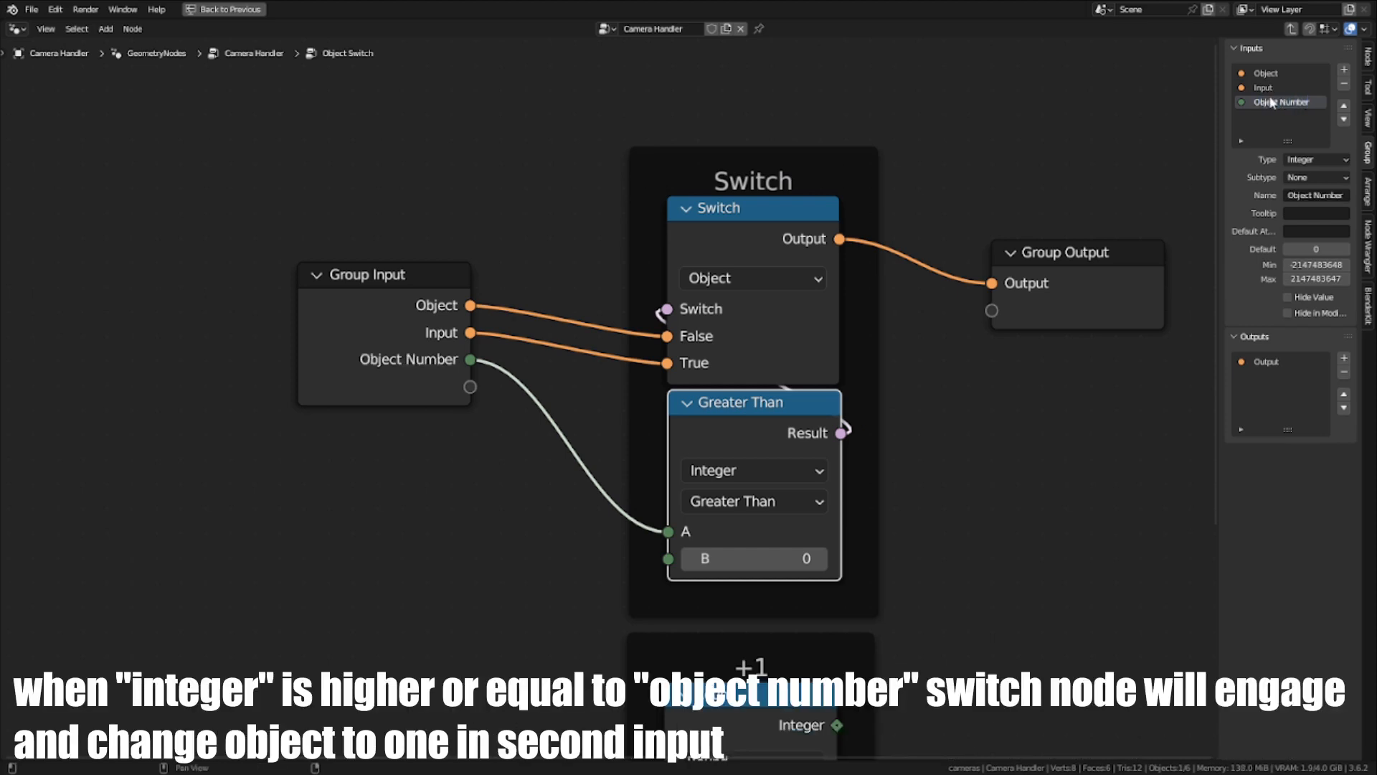
# - Link another Group Input socket to the Greater Than node's B input and rename it Integer
pyautogui.moveTo(842, 386); pyautogui.dragTo(834, 361, button='middle')
pyautogui.moveTo(461, 362); pyautogui.dragTo(660, 534)
pyautogui.doubleClick(1259, 117)
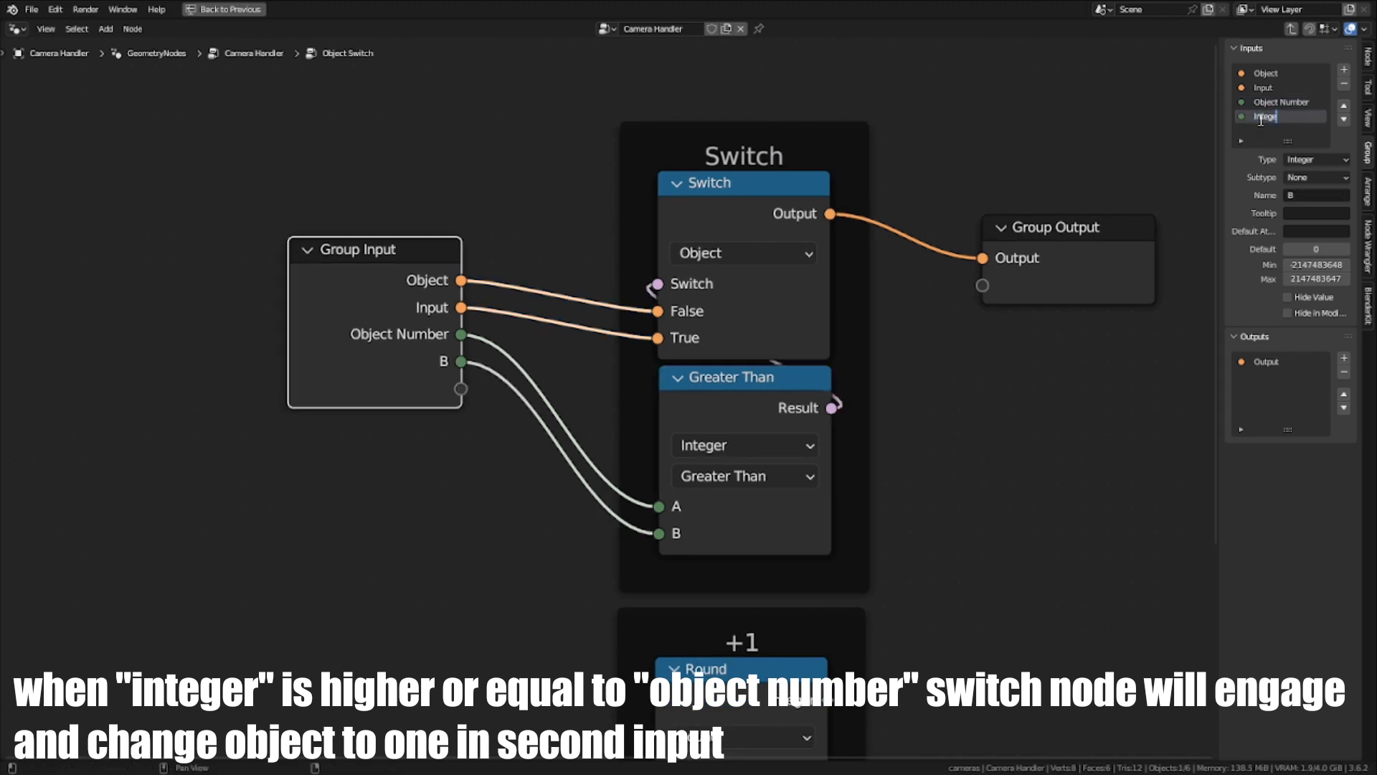
# - Insert a reroute on the Object Number link and connect it to the Add node's first Value input
pyautogui.scroll(-4, 889, 482)
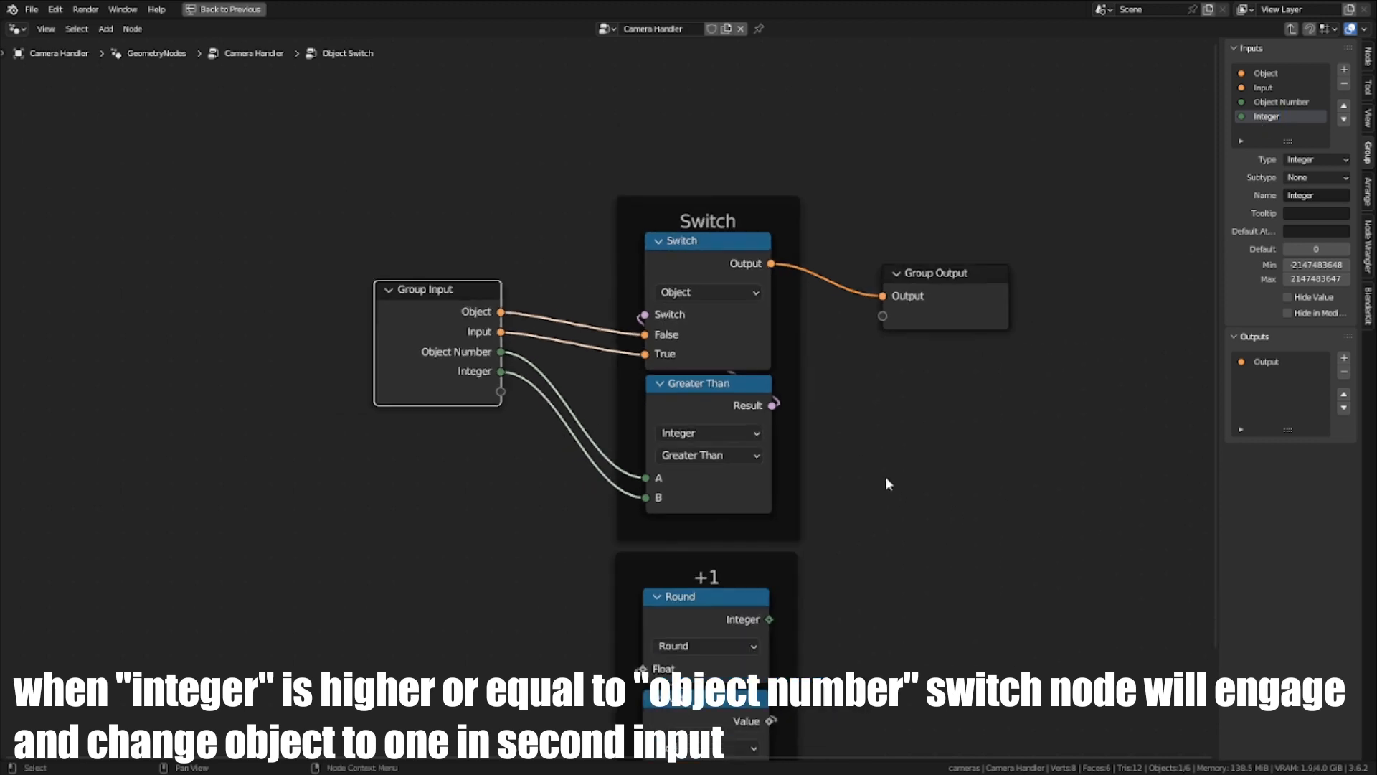
pyautogui.scroll(2, 682, 461)
pyautogui.moveTo(760, 544); pyautogui.dragTo(640, 440, button='middle')
pyautogui.scroll(-5, 667, 467)
pyautogui.scroll(7, 632, 434)
pyautogui.scroll(1, 373, 293)
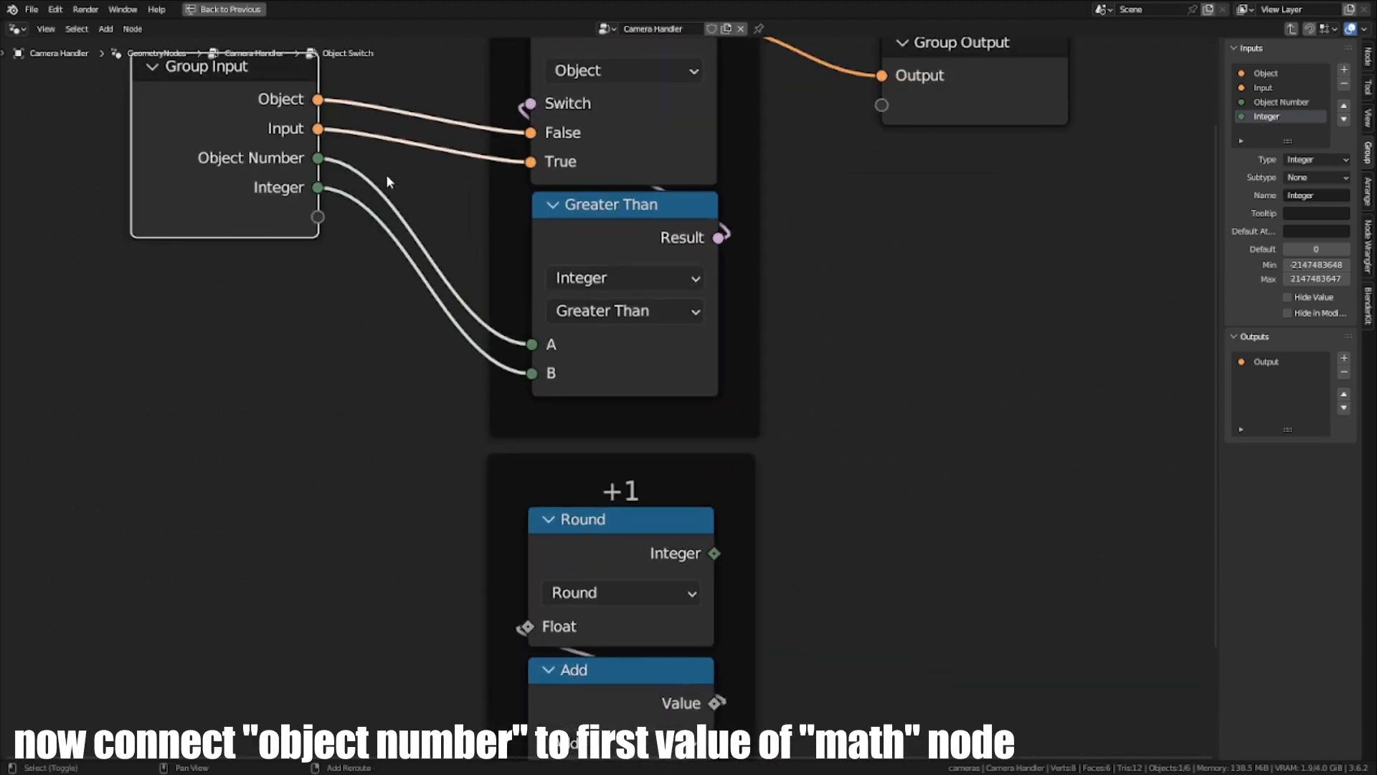
pyautogui.keyDown('shift'); pyautogui.moveTo(386, 177); pyautogui.dragTo(381, 206, button='right'); pyautogui.keyUp('shift')
pyautogui.scroll(-3, 445, 251)
pyautogui.moveTo(504, 292); pyautogui.dragTo(444, 243, button='middle')
pyautogui.moveTo(369, 190); pyautogui.dragTo(485, 675)
pyautogui.click(547, 608)
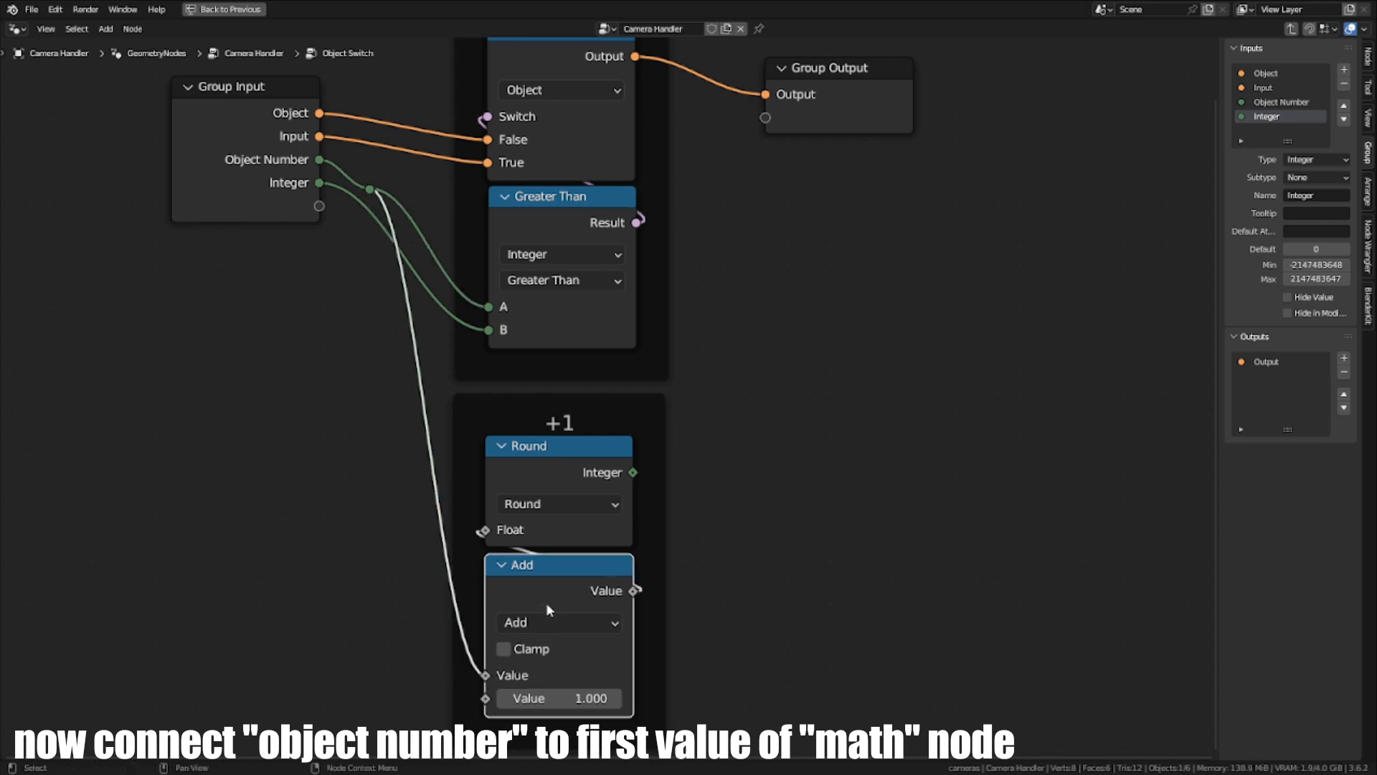
# - Move the Group Input node farther away from the Switch and +1 frames
pyautogui.moveTo(361, 648); pyautogui.dragTo(458, 572, button='middle')
pyautogui.moveTo(647, 584); pyautogui.dragTo(584, 636, button='middle')
pyautogui.scroll(-3, 584, 636)
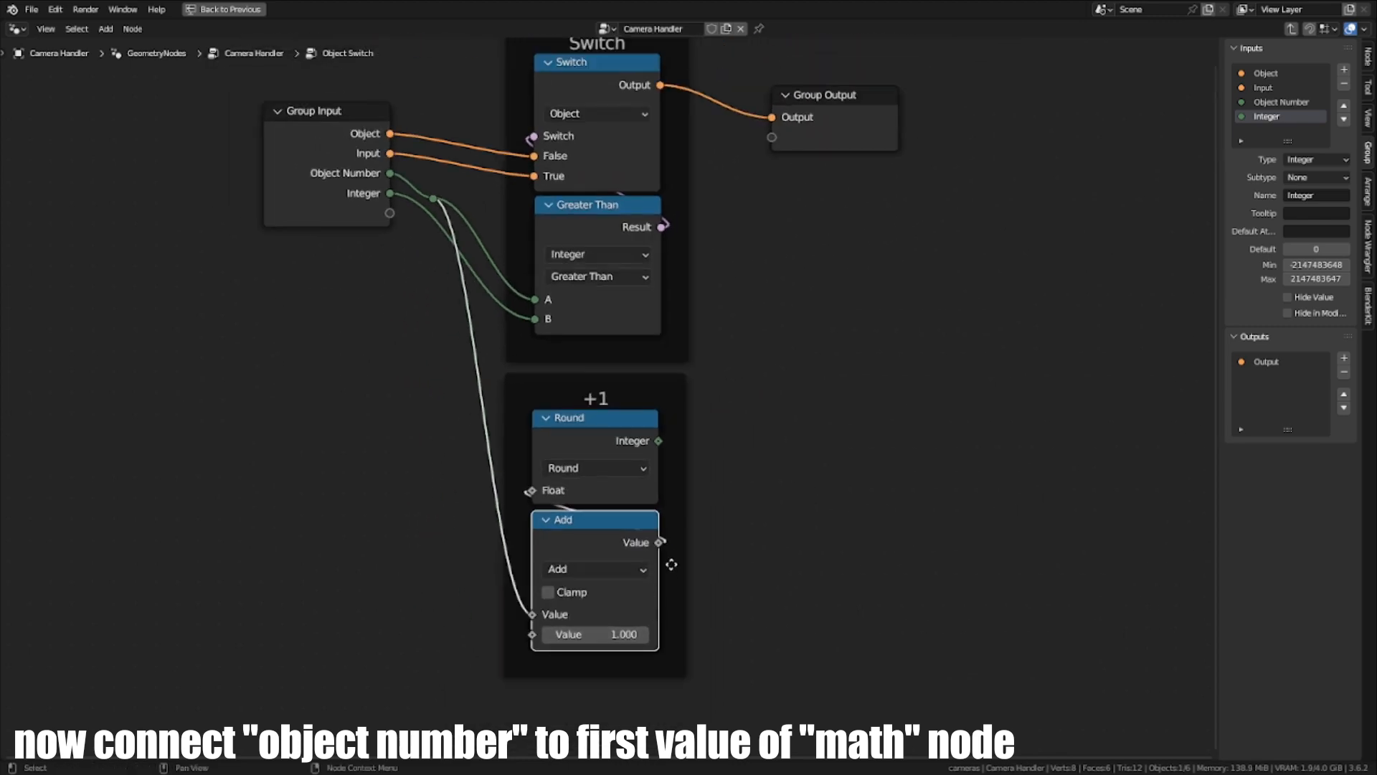
pyautogui.moveTo(652, 596); pyautogui.dragTo(643, 636, button='middle')
pyautogui.scroll(1, 594, 436)
pyautogui.press('g')
pyautogui.click(589, 515)
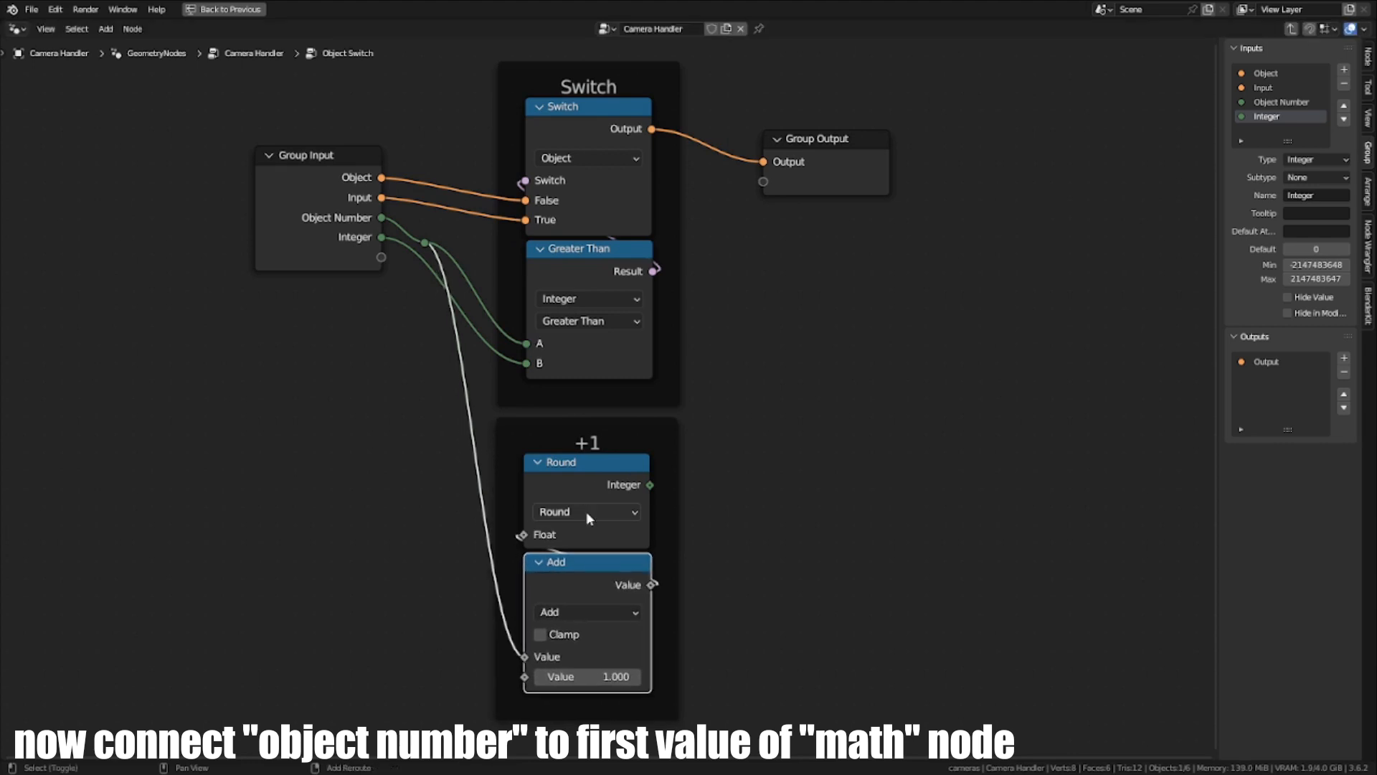
pyautogui.moveTo(589, 516); pyautogui.dragTo(598, 625, button='middle')
pyautogui.scroll(-2, 488, 567)
pyautogui.moveTo(474, 558); pyautogui.dragTo(472, 496, button='middle')
pyautogui.moveTo(386, 343); pyautogui.dragTo(310, 342)
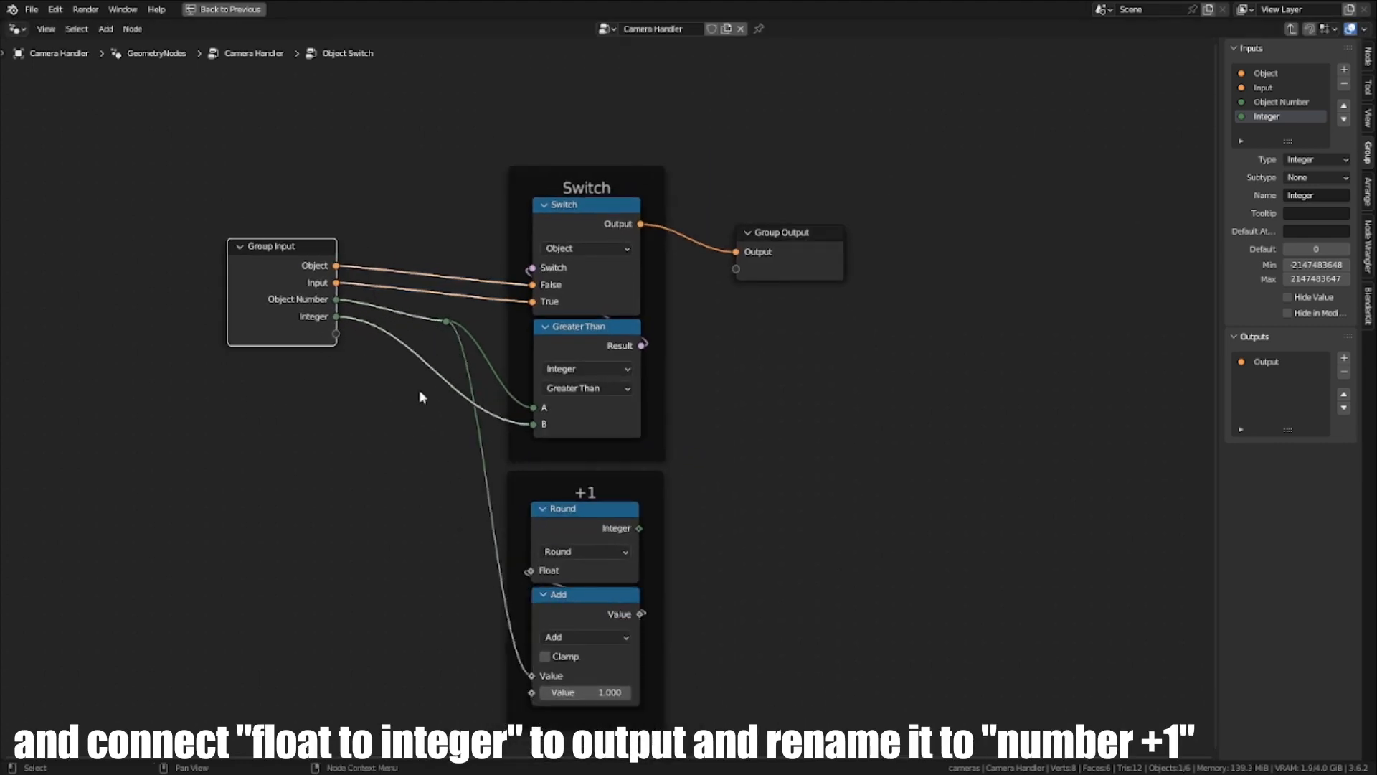
# - Connect the Round node's Integer output to a new Group Output socket and rename that socket Number +1
pyautogui.scroll(1, 421, 394)
pyautogui.moveTo(619, 559); pyautogui.dragTo(546, 591, button='middle')
pyautogui.moveTo(570, 583); pyautogui.dragTo(683, 279)
pyautogui.click(1266, 376)
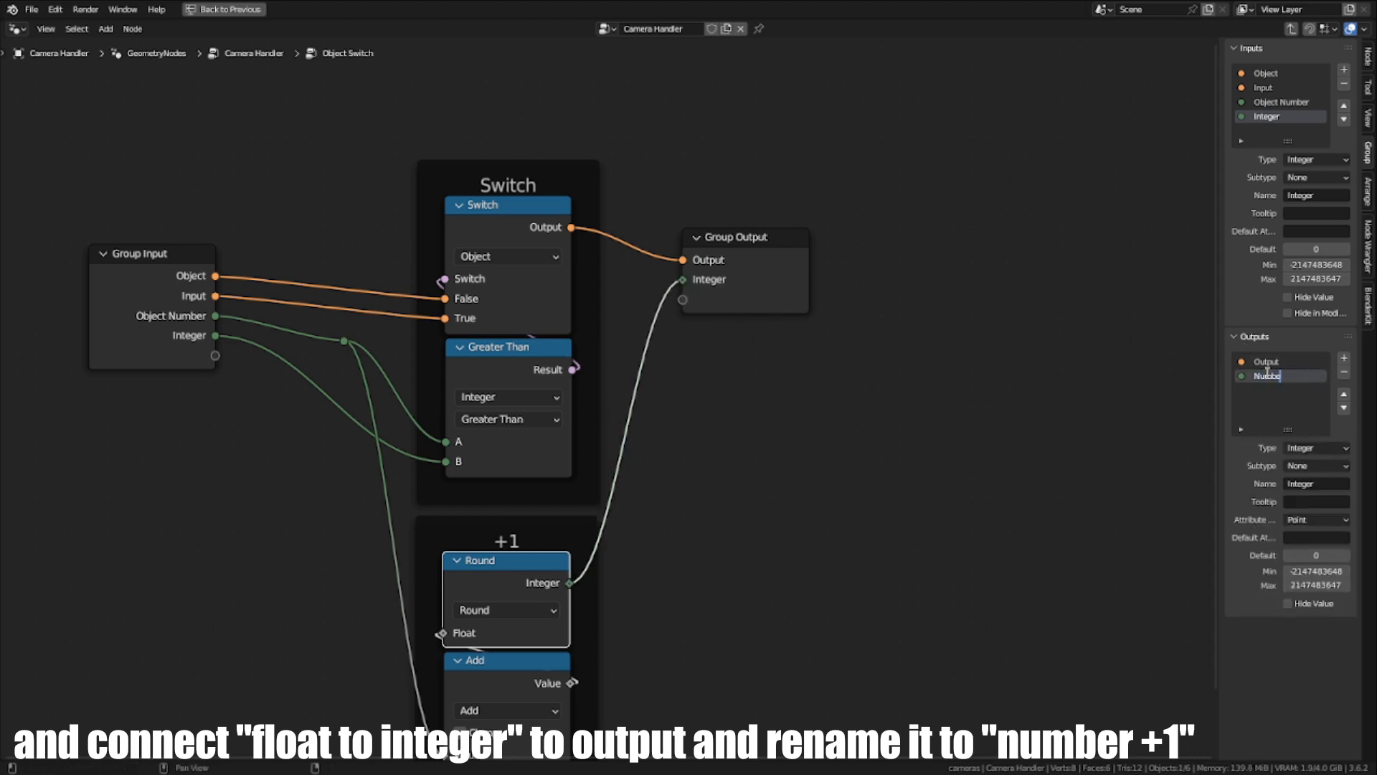
pyautogui.press('Return')
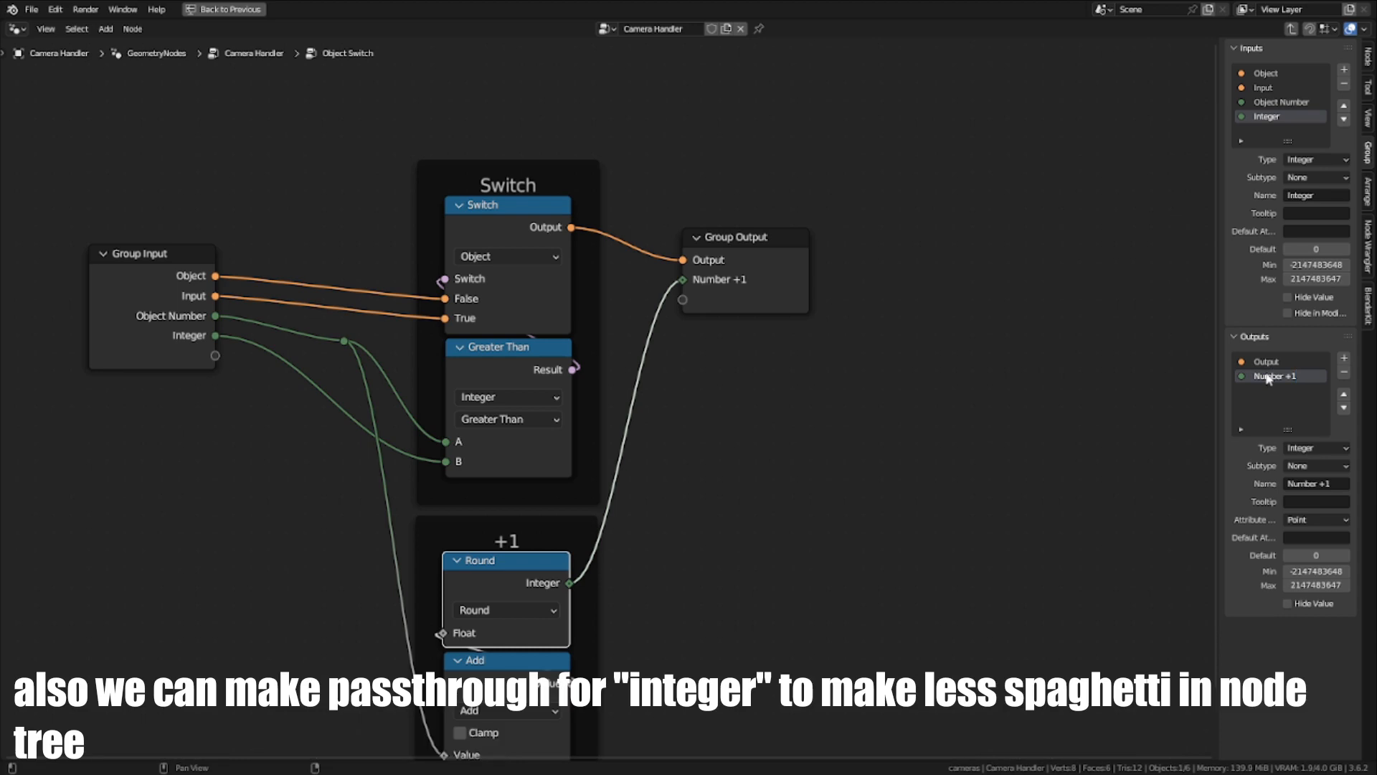
# - Insert a reroute on the Group Input's Integer link and connect it to a new Group Output socket
pyautogui.moveTo(837, 377); pyautogui.dragTo(729, 332, button='middle')
pyautogui.scroll(-2, 729, 331)
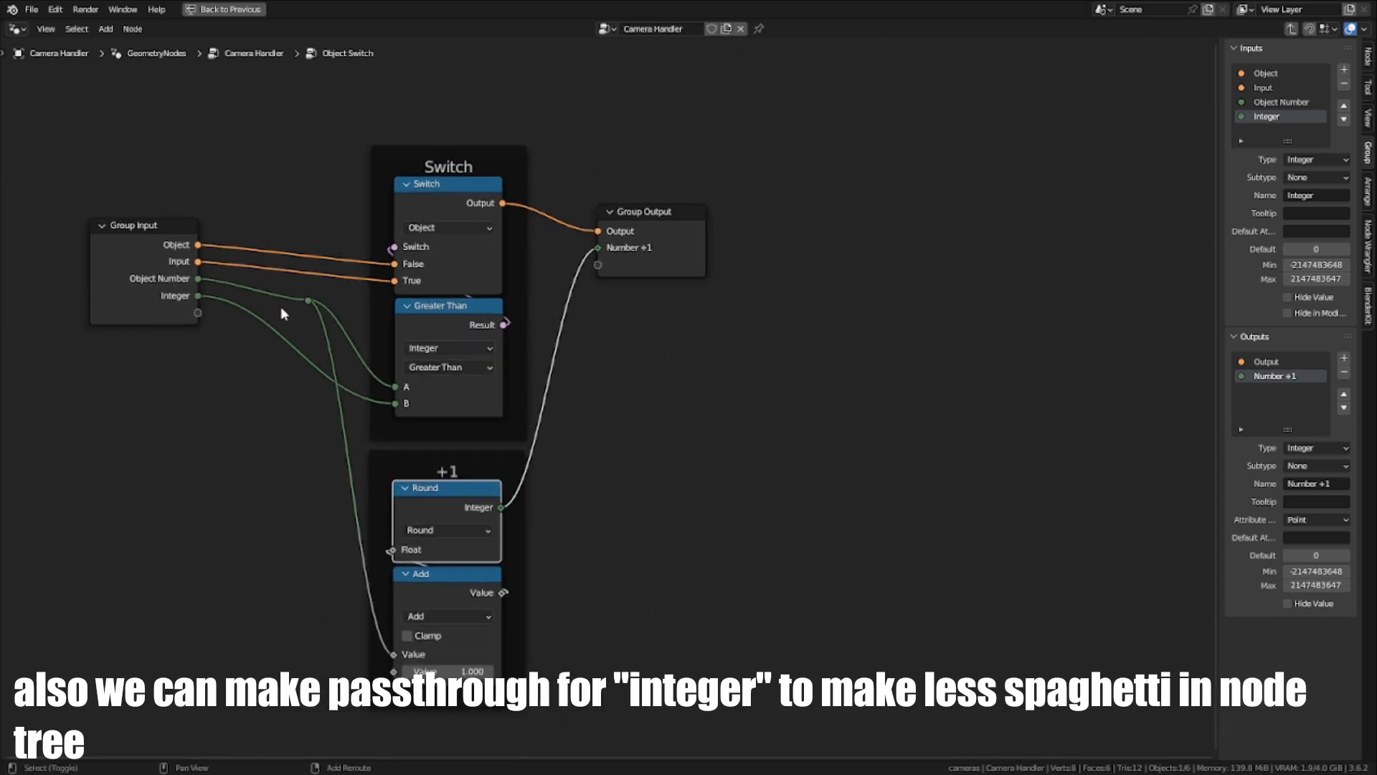
pyautogui.keyDown('shift'); pyautogui.moveTo(282, 308); pyautogui.dragTo(289, 353, button='right'); pyautogui.keyUp('shift')
pyautogui.moveTo(276, 331); pyautogui.dragTo(597, 265)
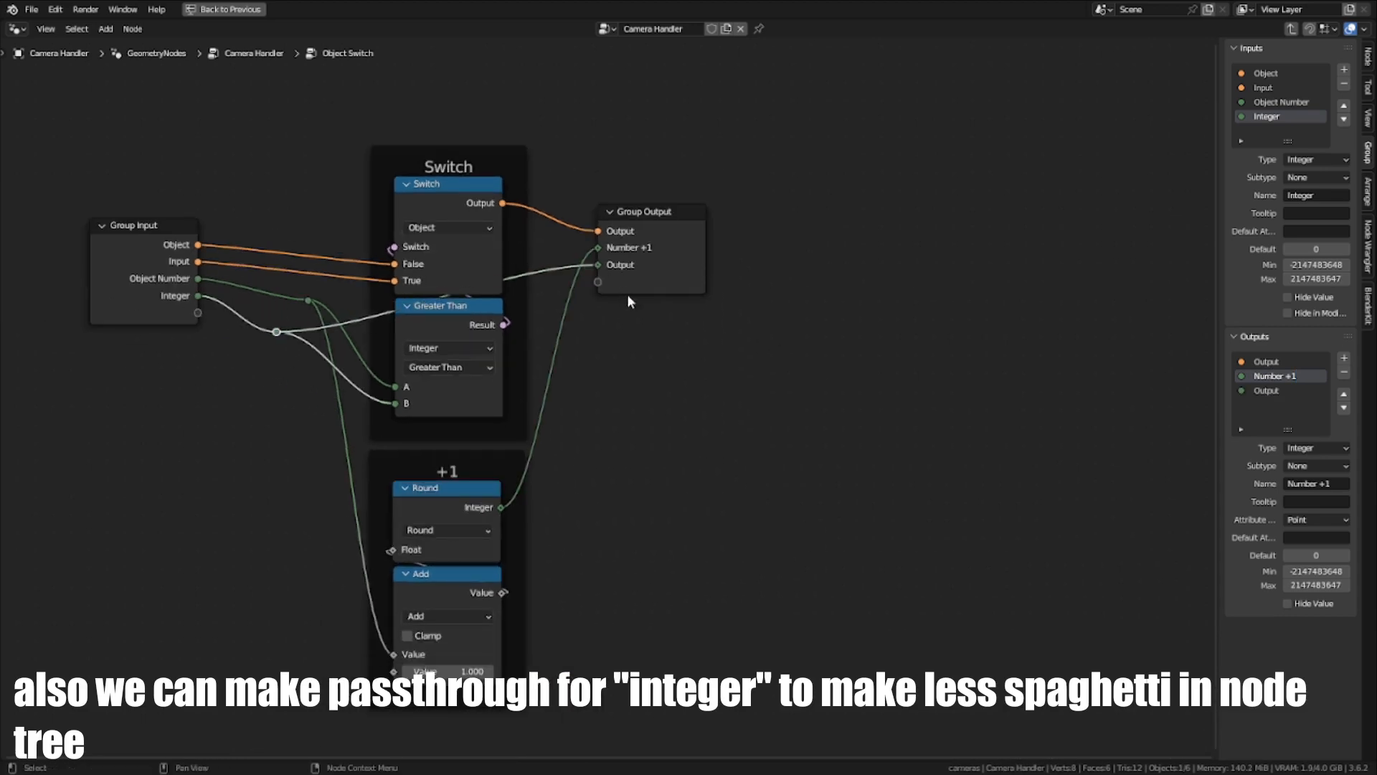
# - Align the Object Number and Integer reroutes vertically by scaling them to 0 along X
pyautogui.scroll(2, 627, 294)
pyautogui.click(164, 376)
pyautogui.moveTo(166, 377); pyautogui.dragTo(177, 377)
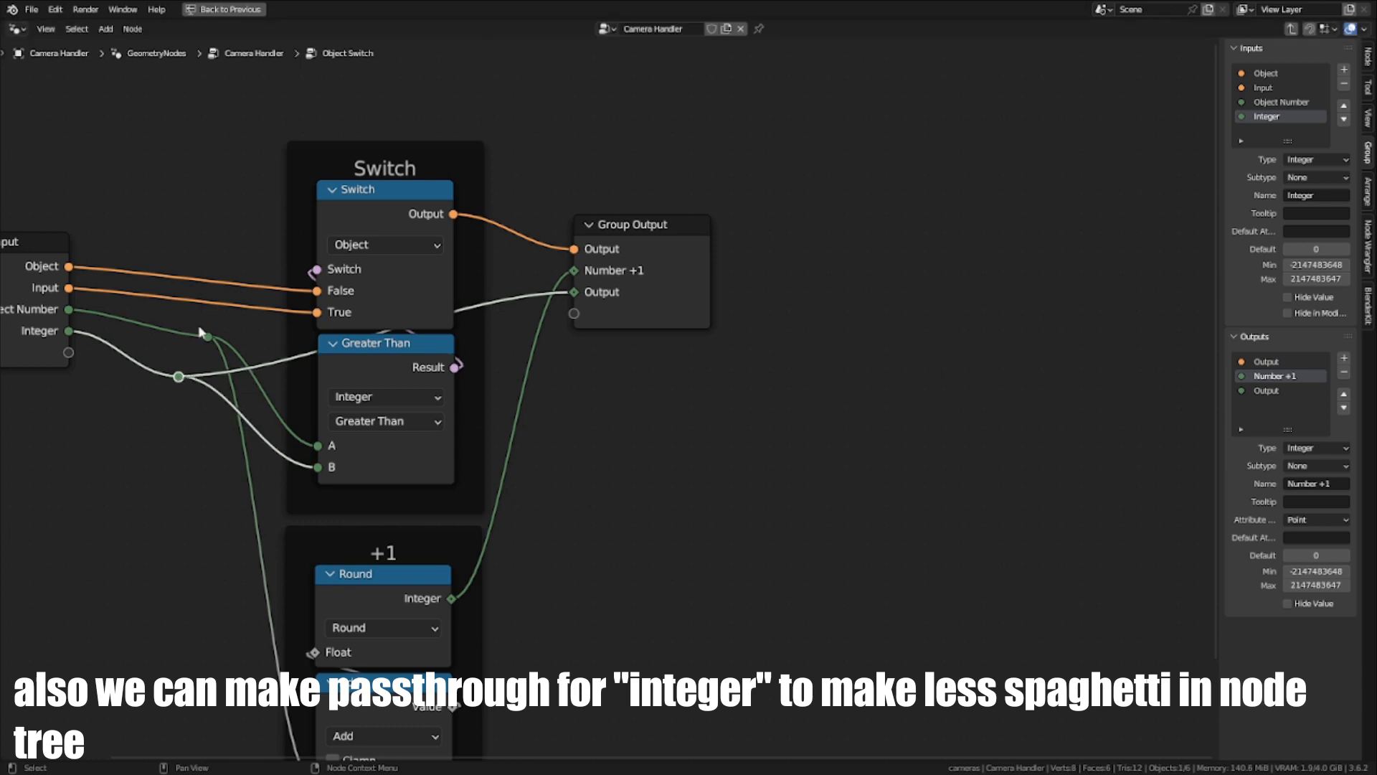
pyautogui.moveTo(183, 320); pyautogui.dragTo(220, 386)
pyautogui.press('s')
pyautogui.press('x')
pyautogui.press('0')
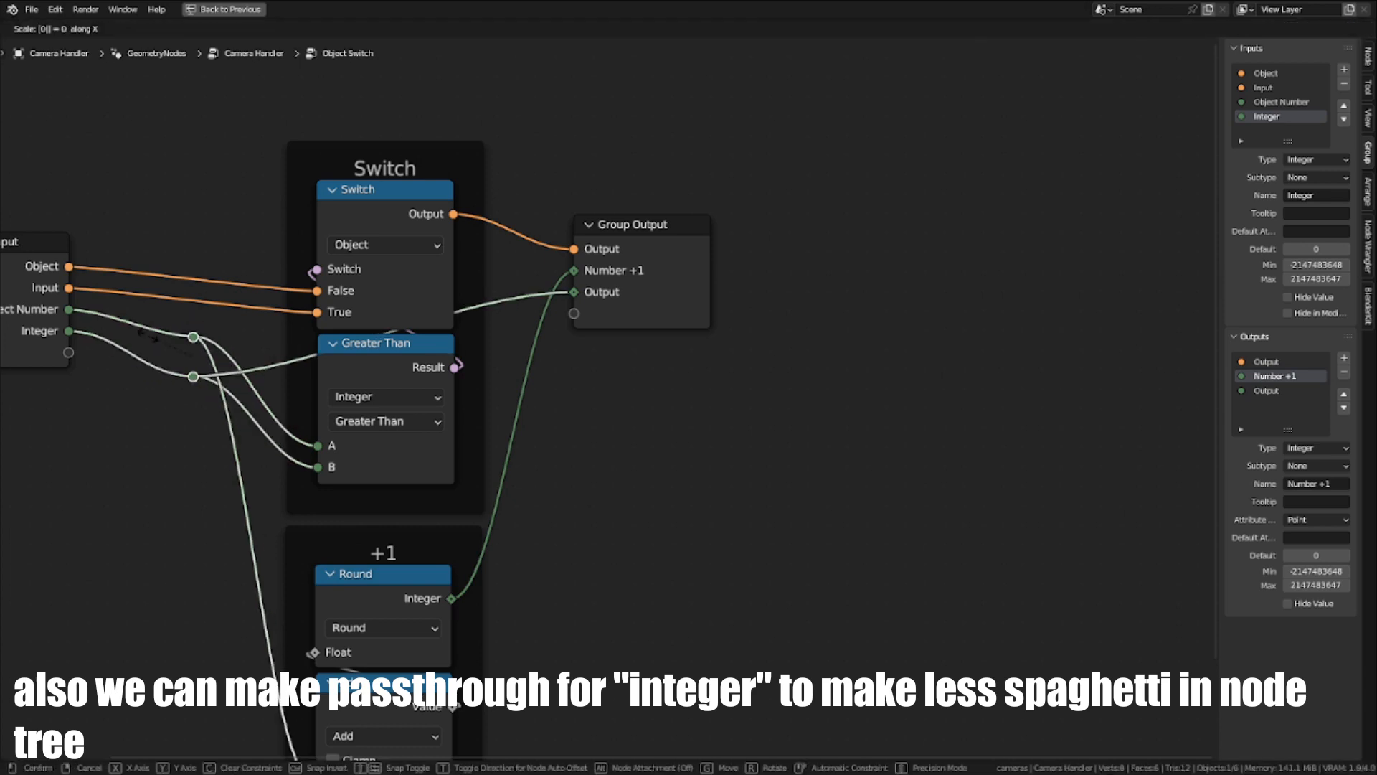
pyautogui.press('Return')
# - Raise and tighten the two reroutes, and move the Group Input node closer to them
pyautogui.press('g')
pyautogui.press('y')
pyautogui.click(174, 305)
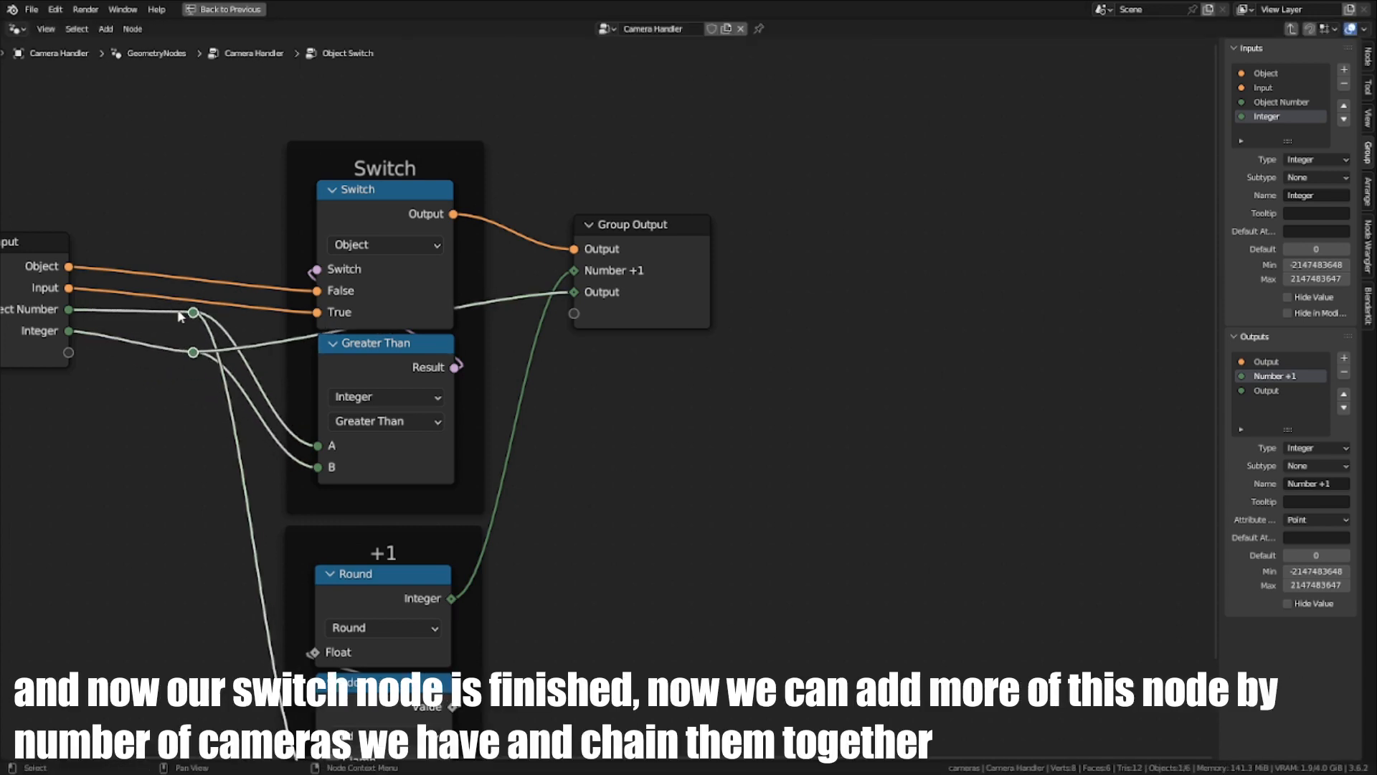
pyautogui.click(196, 362)
pyautogui.moveTo(197, 353); pyautogui.dragTo(195, 322)
pyautogui.click(55, 301)
pyautogui.moveTo(55, 301); pyautogui.dragTo(109, 311)
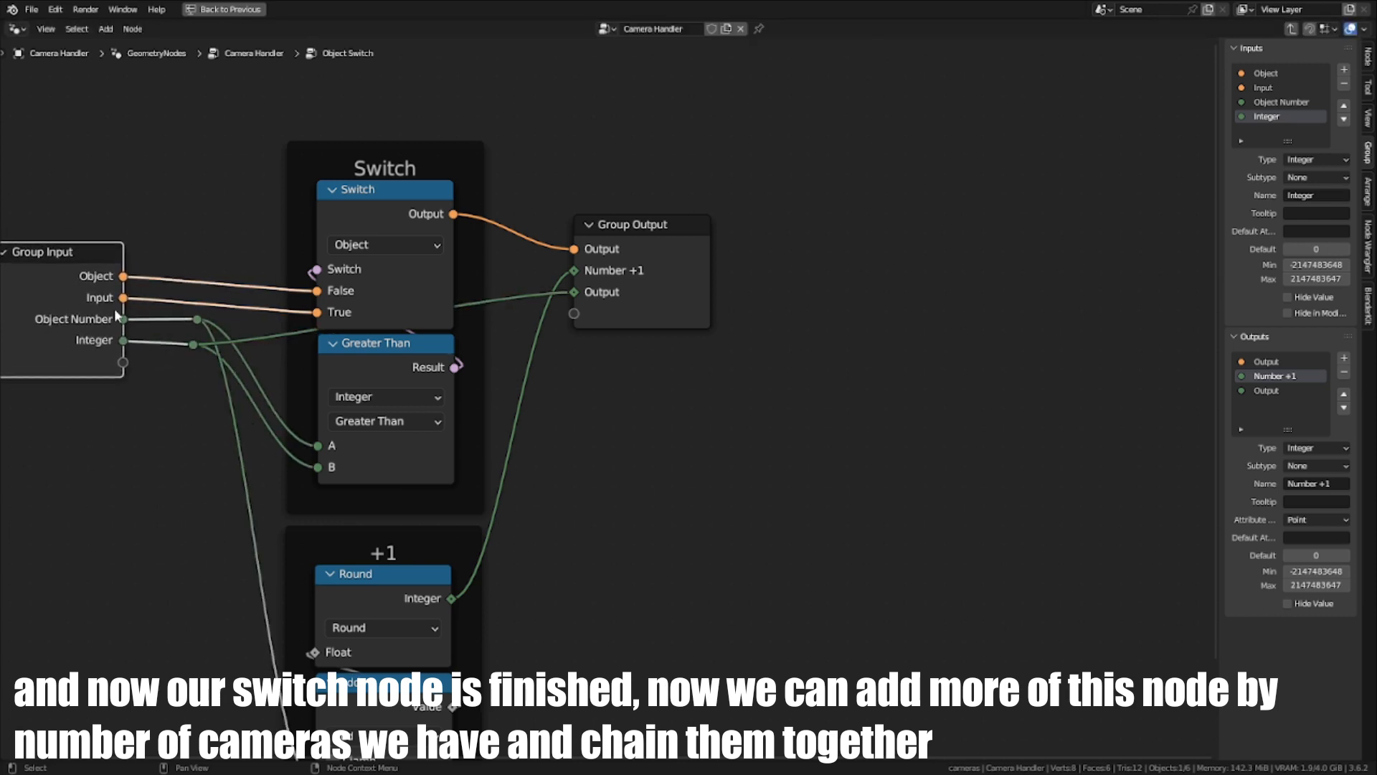
# - Review the Object Switch group's input sockets and its resulting node in the Camera Handler tree
pyautogui.scroll(-3, 621, 464)
pyautogui.moveTo(650, 482); pyautogui.dragTo(678, 471, button='middle')
pyautogui.scroll(-1, 693, 486)
pyautogui.moveTo(693, 486); pyautogui.dragTo(783, 455, button='middle')
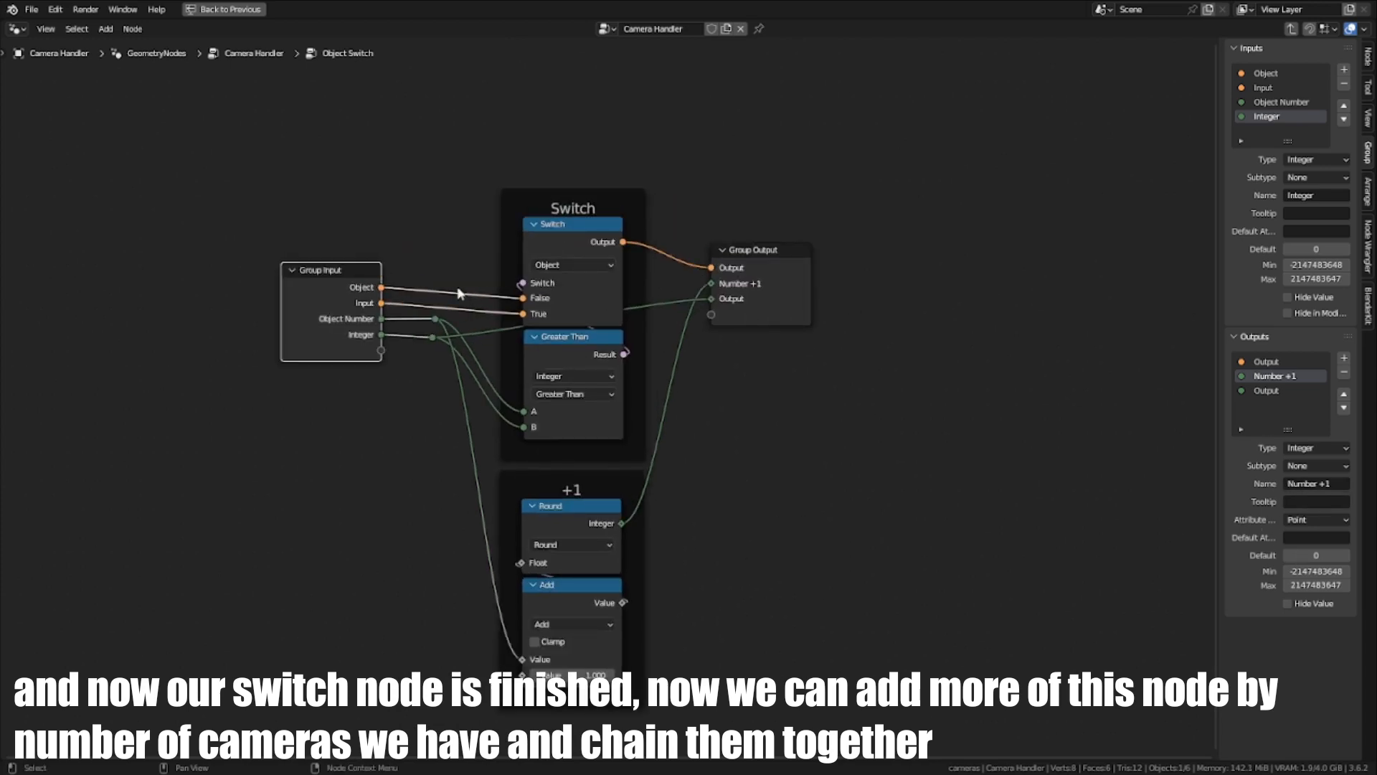
pyautogui.click(1264, 88)
pyautogui.click(1280, 102)
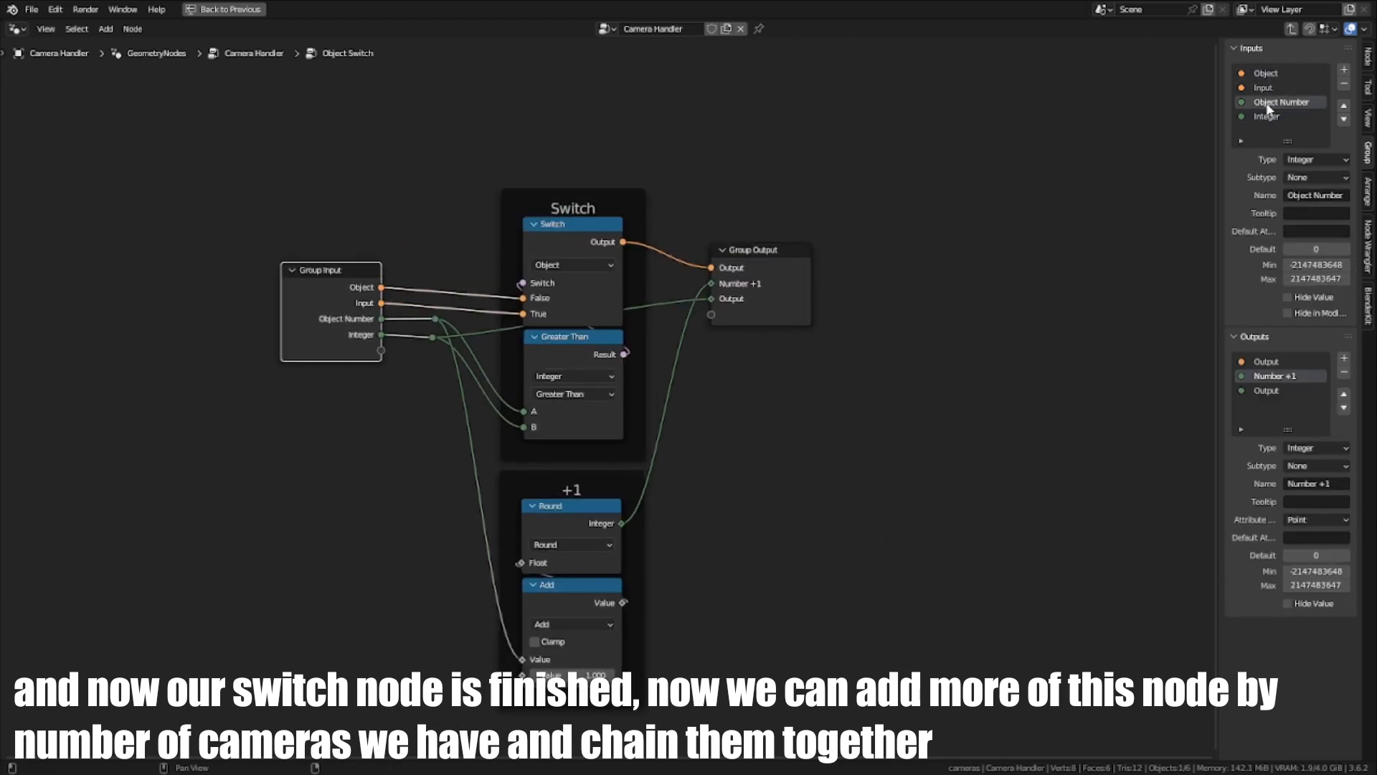
pyautogui.click(1264, 87)
pyautogui.click(1266, 73)
pyautogui.moveTo(687, 393); pyautogui.dragTo(812, 384, button='middle')
pyautogui.press('Tab')
pyautogui.scroll(-4, 649, 446)
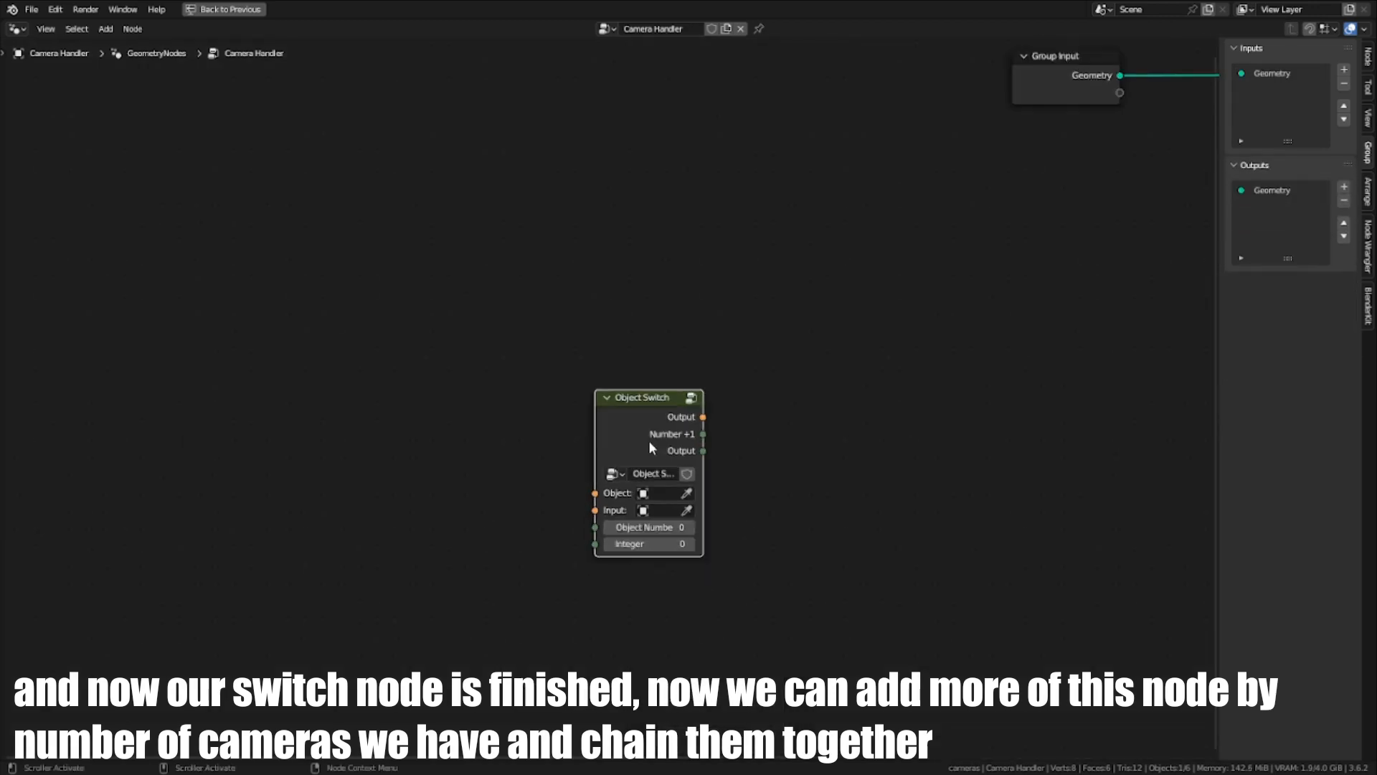
# - Enable Hide Value for the Object Switch group's Input socket and return to the Camera Handler tree
pyautogui.scroll(5, 668, 487)
pyautogui.press('Tab')
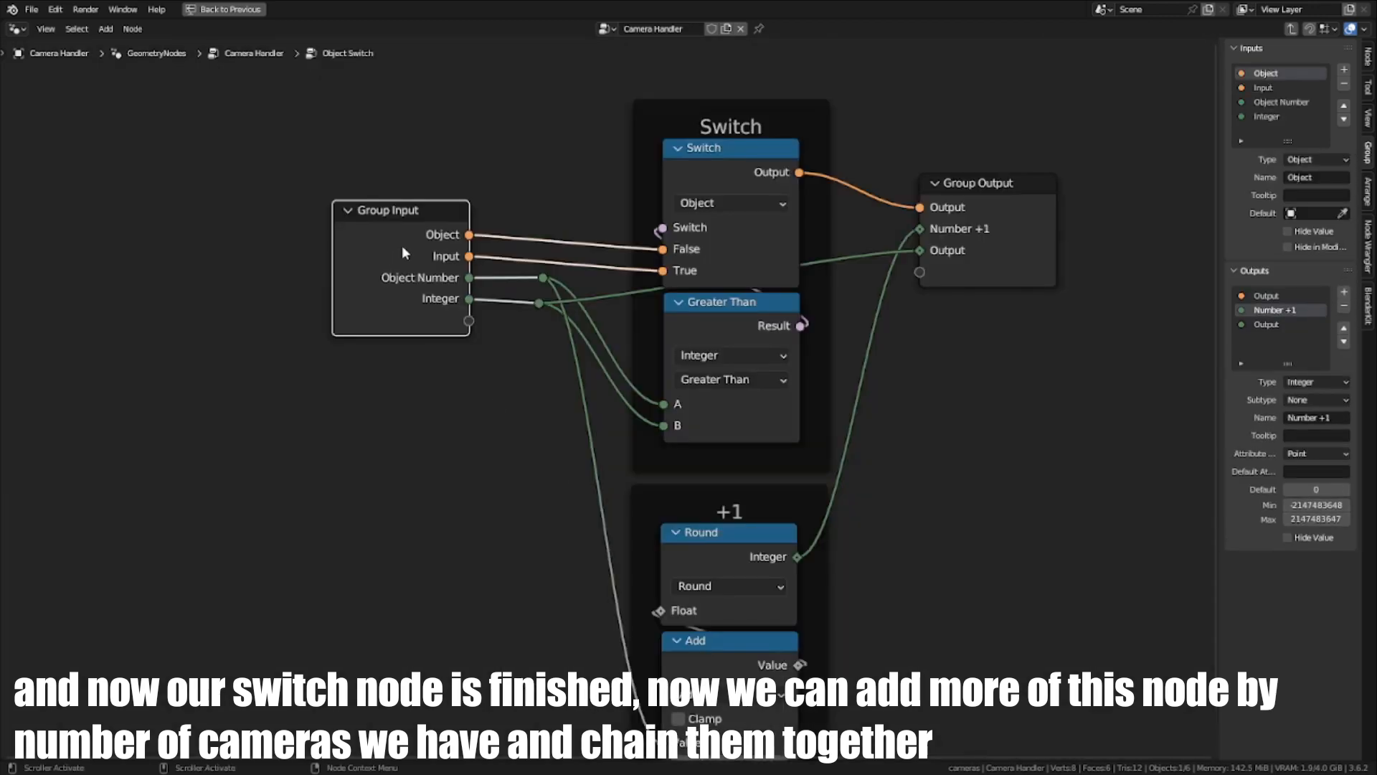
pyautogui.click(1260, 88)
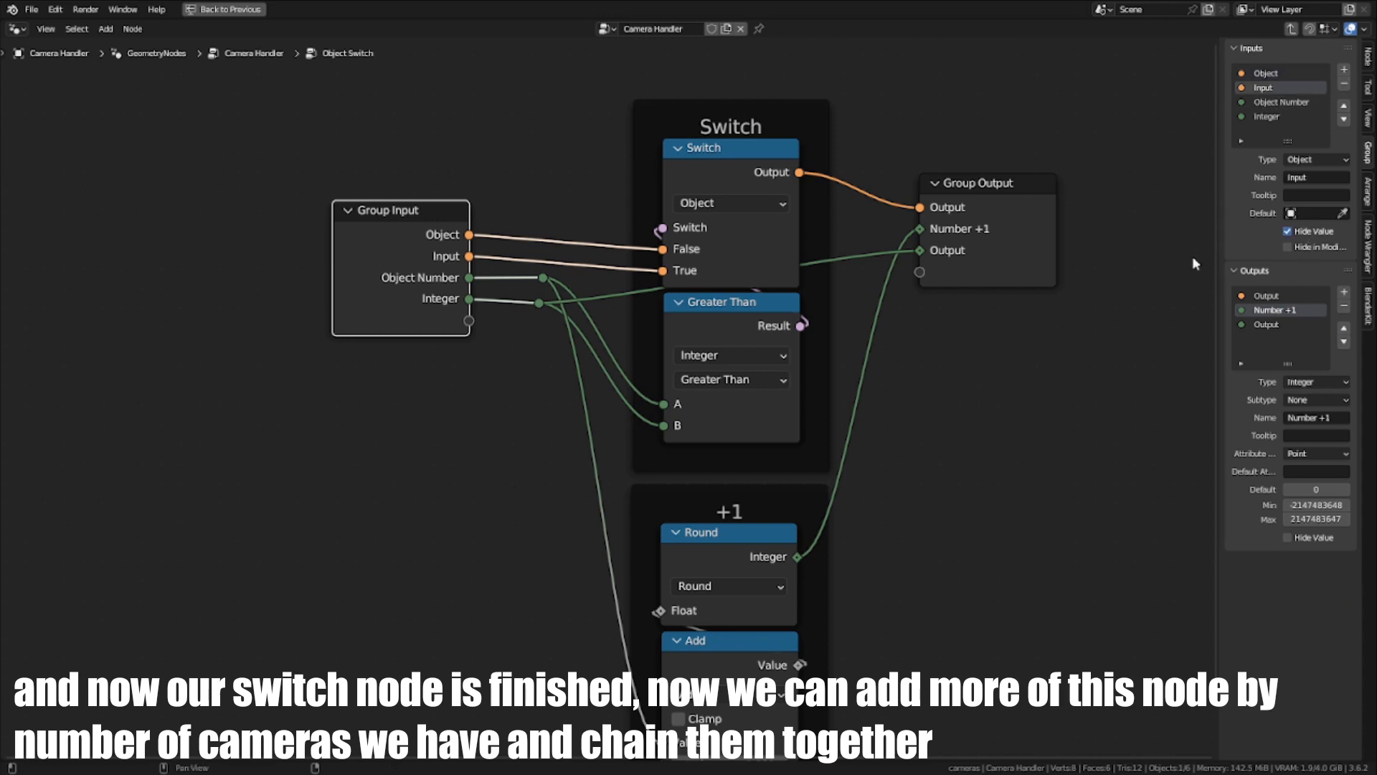
pyautogui.press('Tab')
pyautogui.moveTo(732, 518); pyautogui.dragTo(663, 524, button='middle')
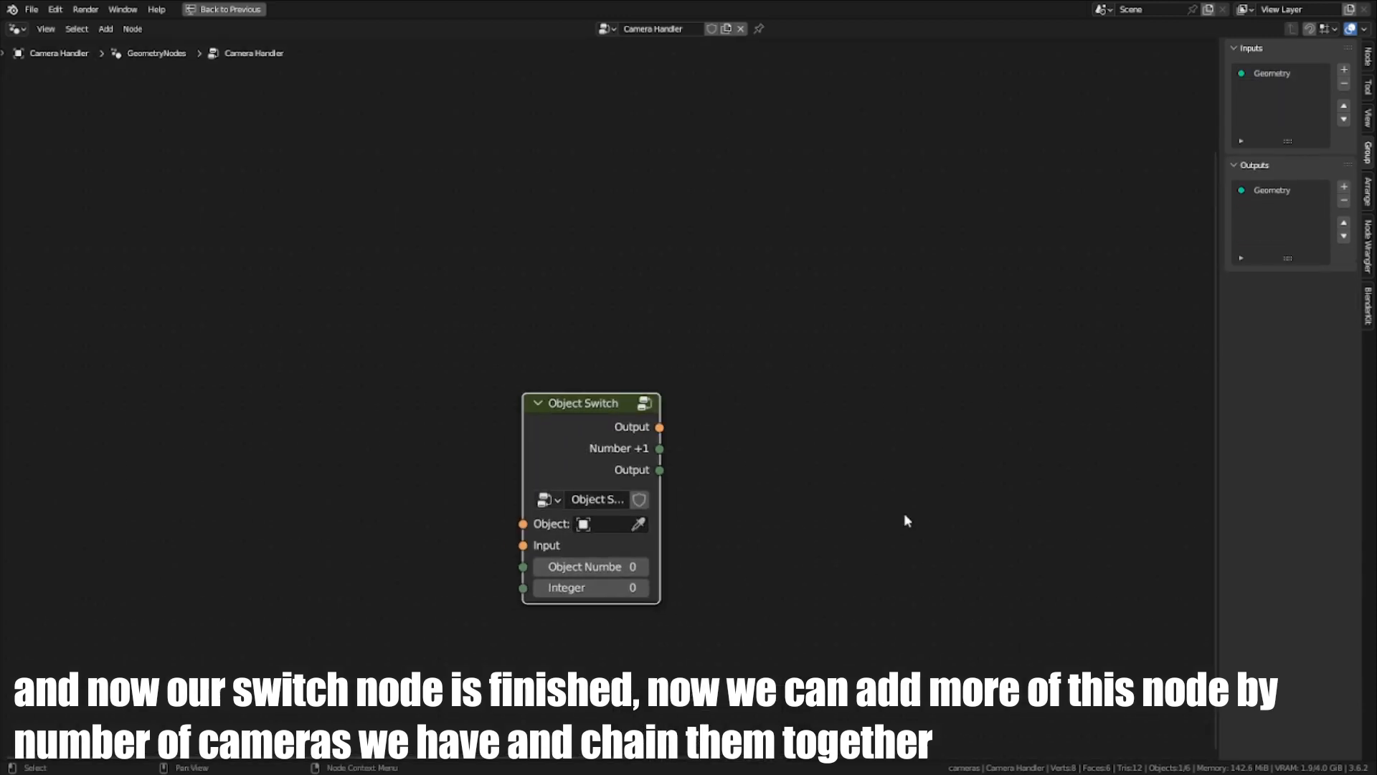
# - Move the Object Switch node farther away from the Object Info node to make room for a chain
pyautogui.scroll(-9, 904, 515)
pyautogui.moveTo(706, 434); pyautogui.dragTo(536, 438, button='middle')
pyautogui.press('g')
pyautogui.click(648, 415)
pyautogui.scroll(7, 631, 423)
pyautogui.press('g')
pyautogui.click(420, 421)
pyautogui.scroll(5, 480, 416)
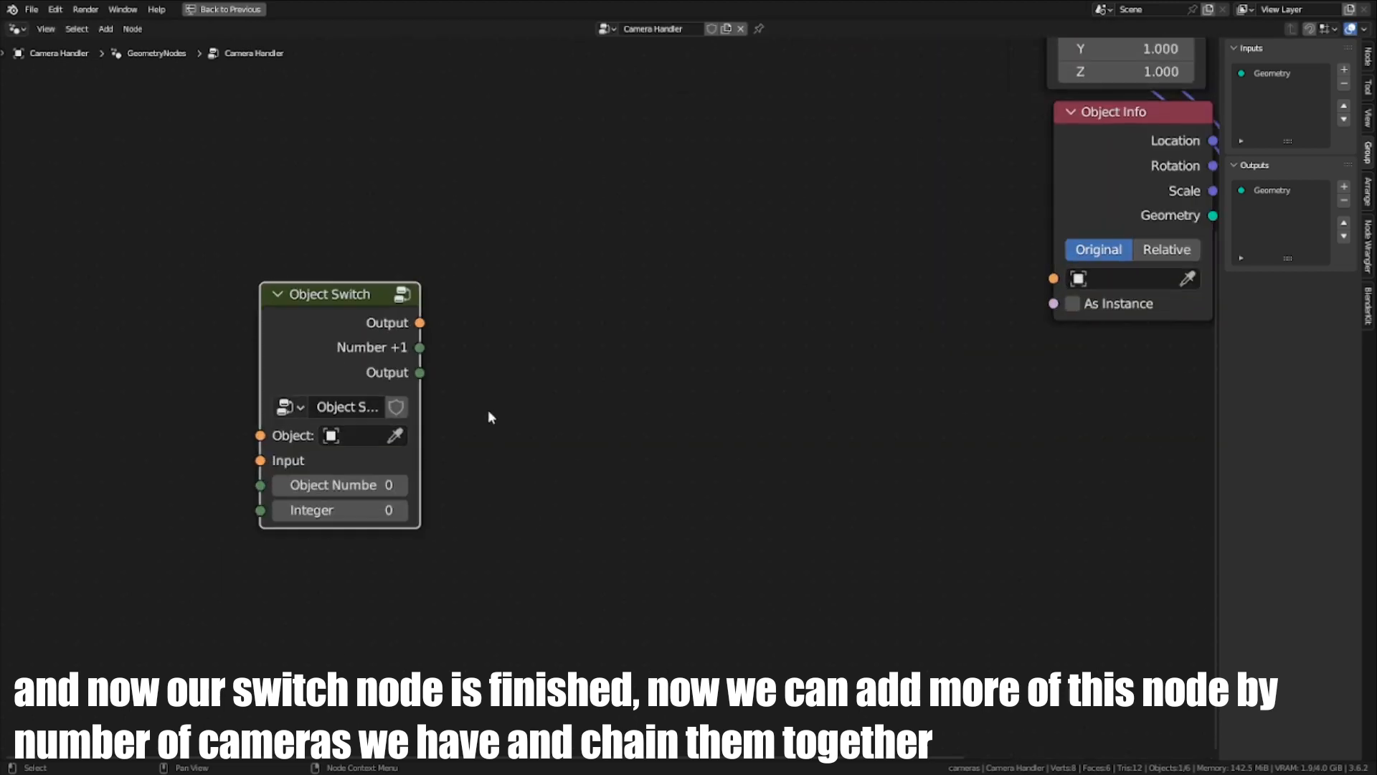
pyautogui.scroll(1, 424, 414)
pyautogui.moveTo(416, 417); pyautogui.dragTo(366, 416, button='middle')
pyautogui.press('g')
pyautogui.click(258, 414)
# - Duplicate the Object Switch node three times along X to form a row of four
pyautogui.moveTo(448, 440); pyautogui.dragTo(626, 445, button='middle')
pyautogui.hotkey('shift', 'd')
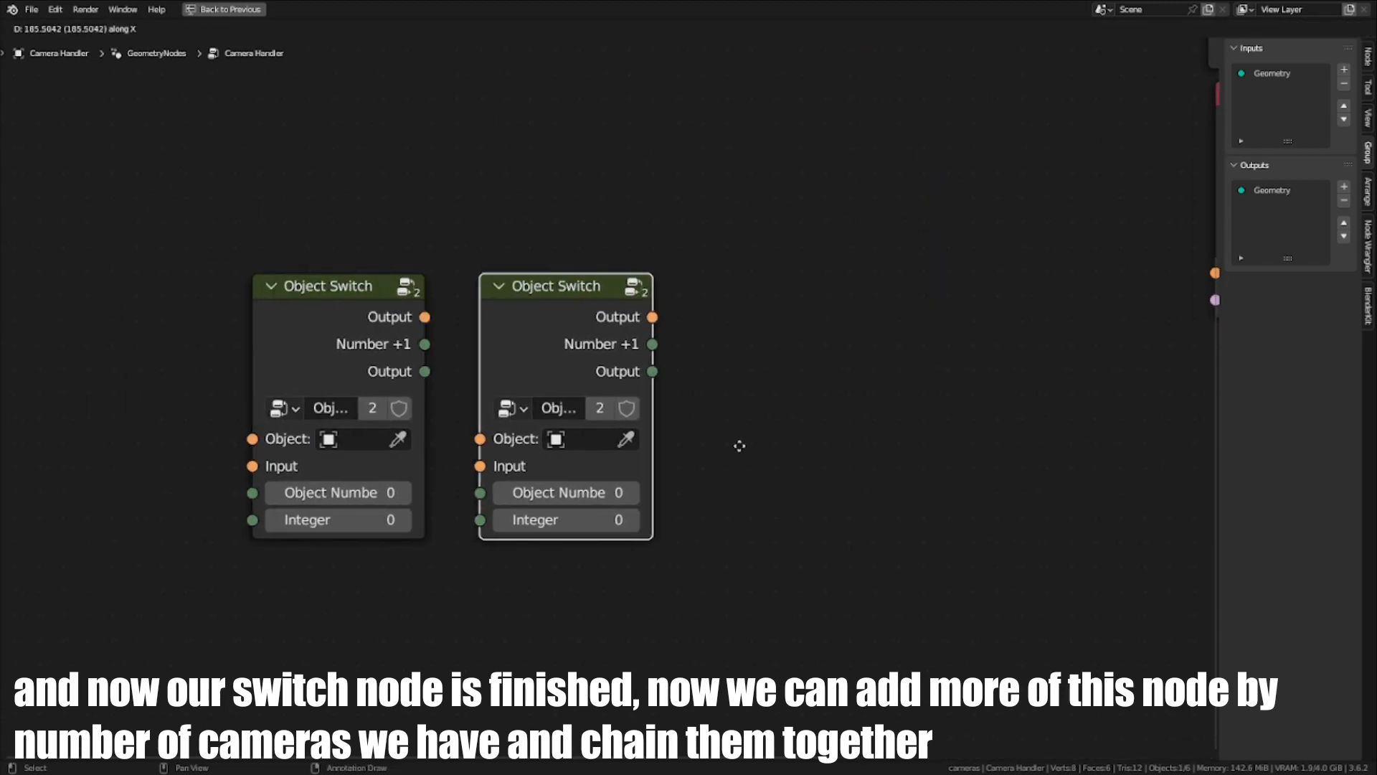
pyautogui.click(717, 439)
pyautogui.hotkey('shift', 'd')
pyautogui.click(938, 447)
pyautogui.moveTo(938, 446); pyautogui.dragTo(840, 462, button='middle')
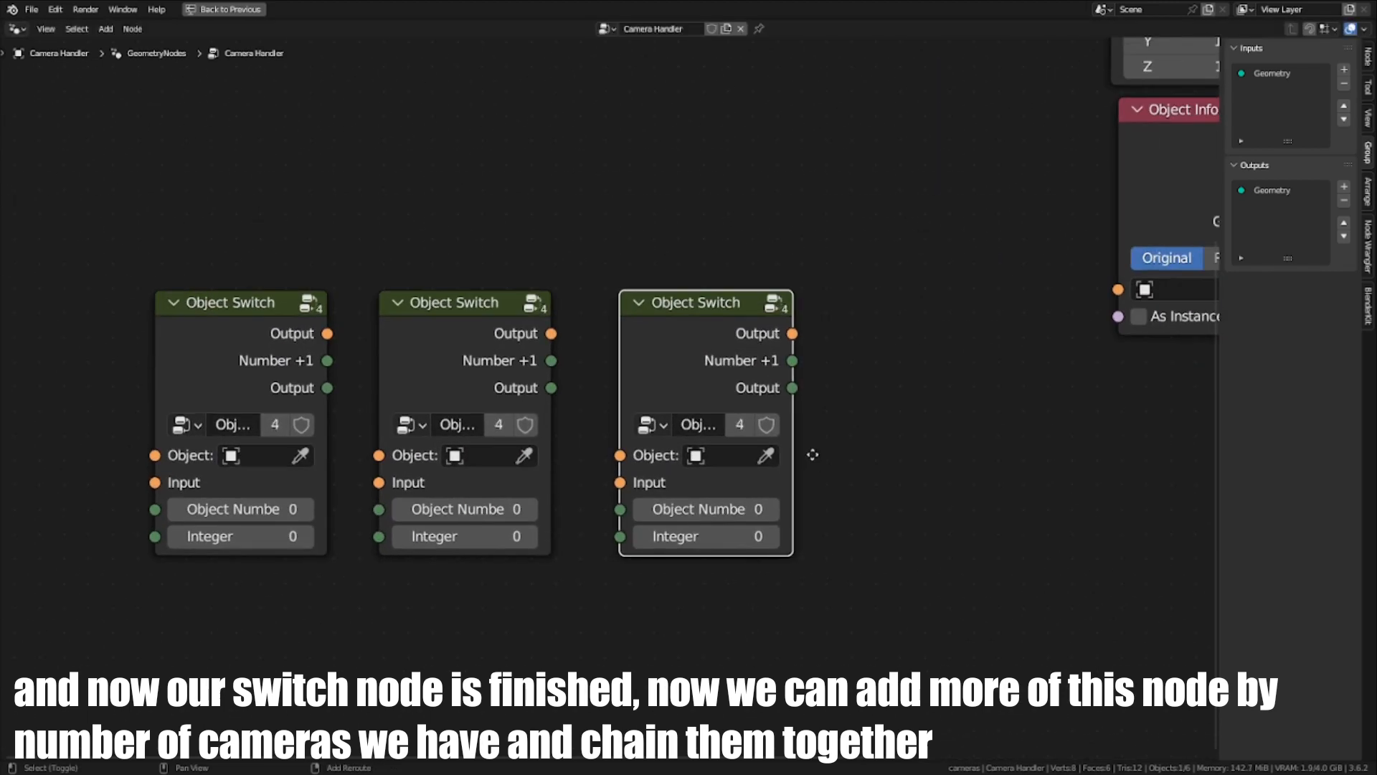
pyautogui.hotkey('shift', 'd')
pyautogui.click(1031, 462)
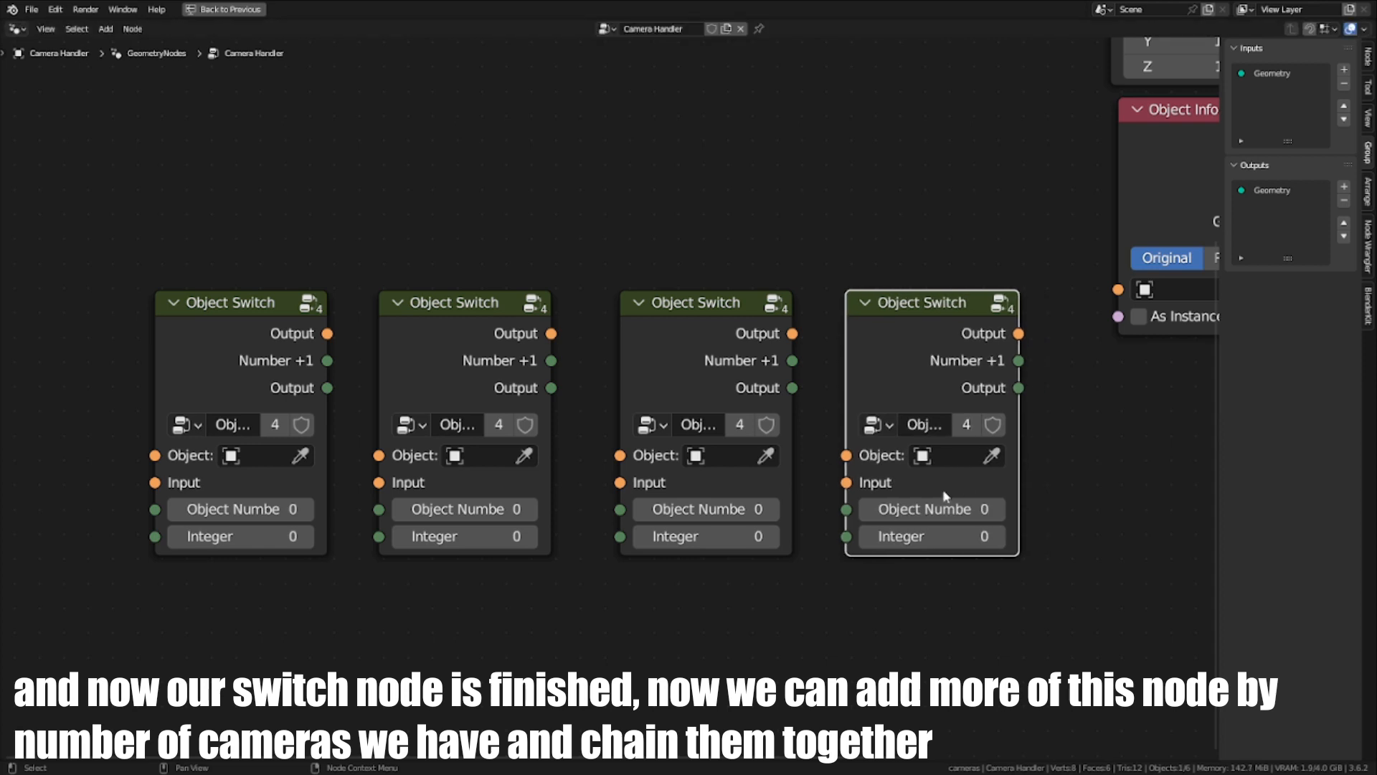
# - Assign the four scene cameras, in their order across the viewport, to the Object inputs of the four Object Switch nodes
pyautogui.hotkey('ctrl', 'space')
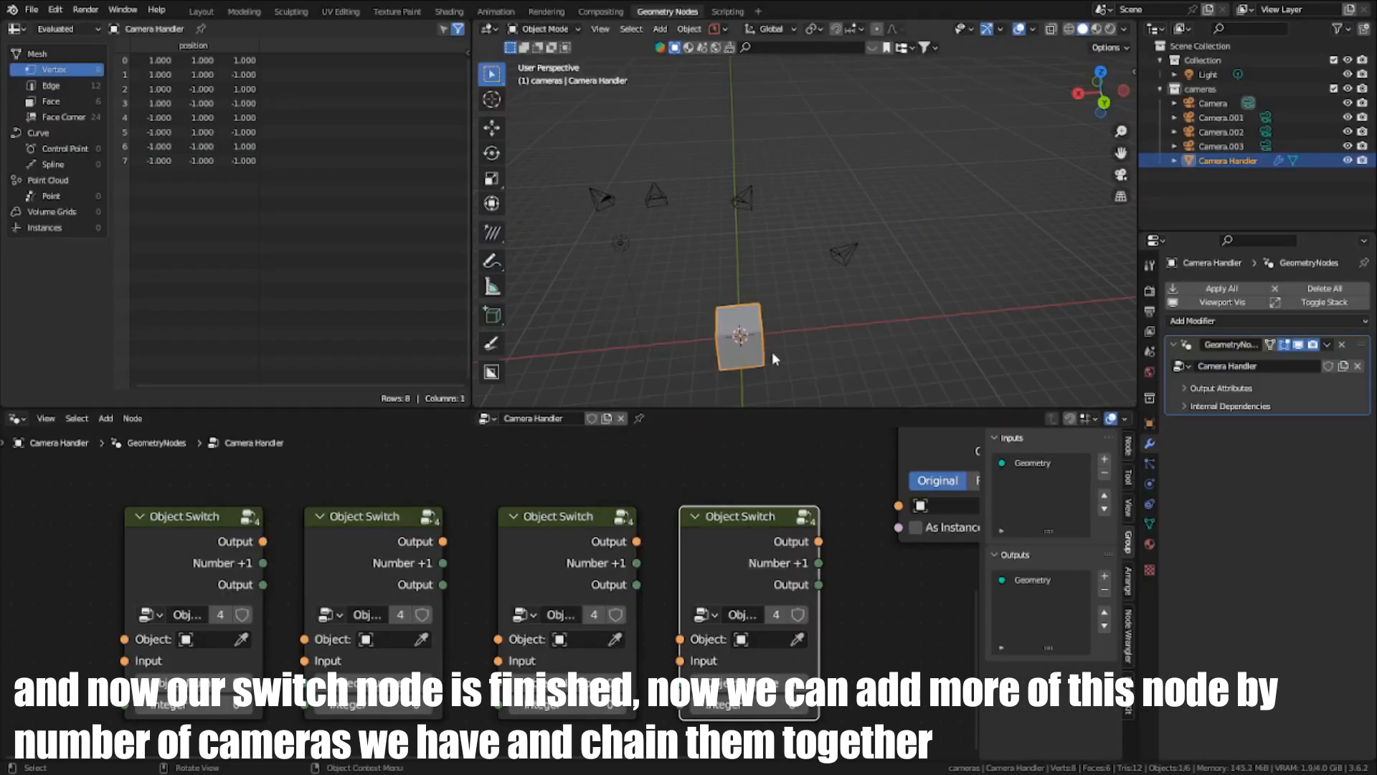
pyautogui.moveTo(772, 351); pyautogui.dragTo(823, 256, button='middle')
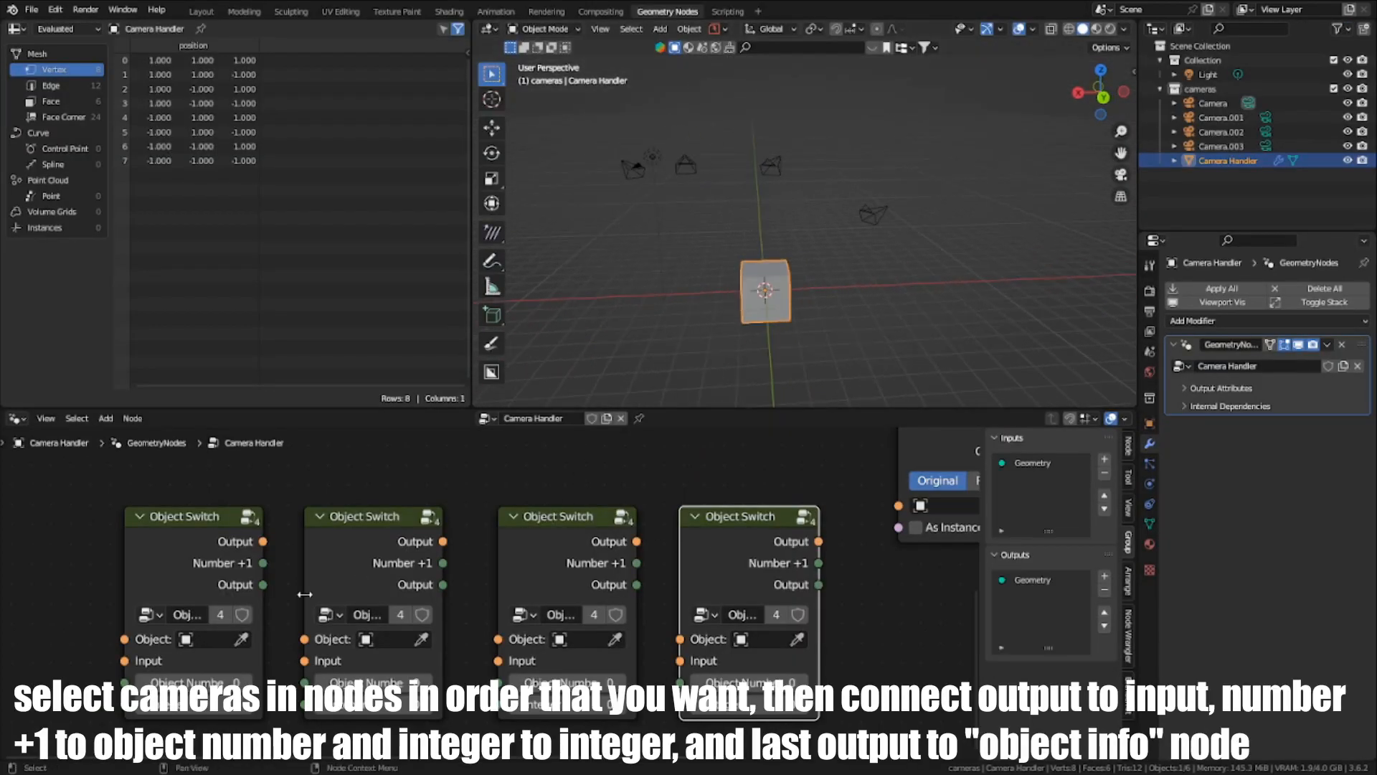
pyautogui.click(244, 639)
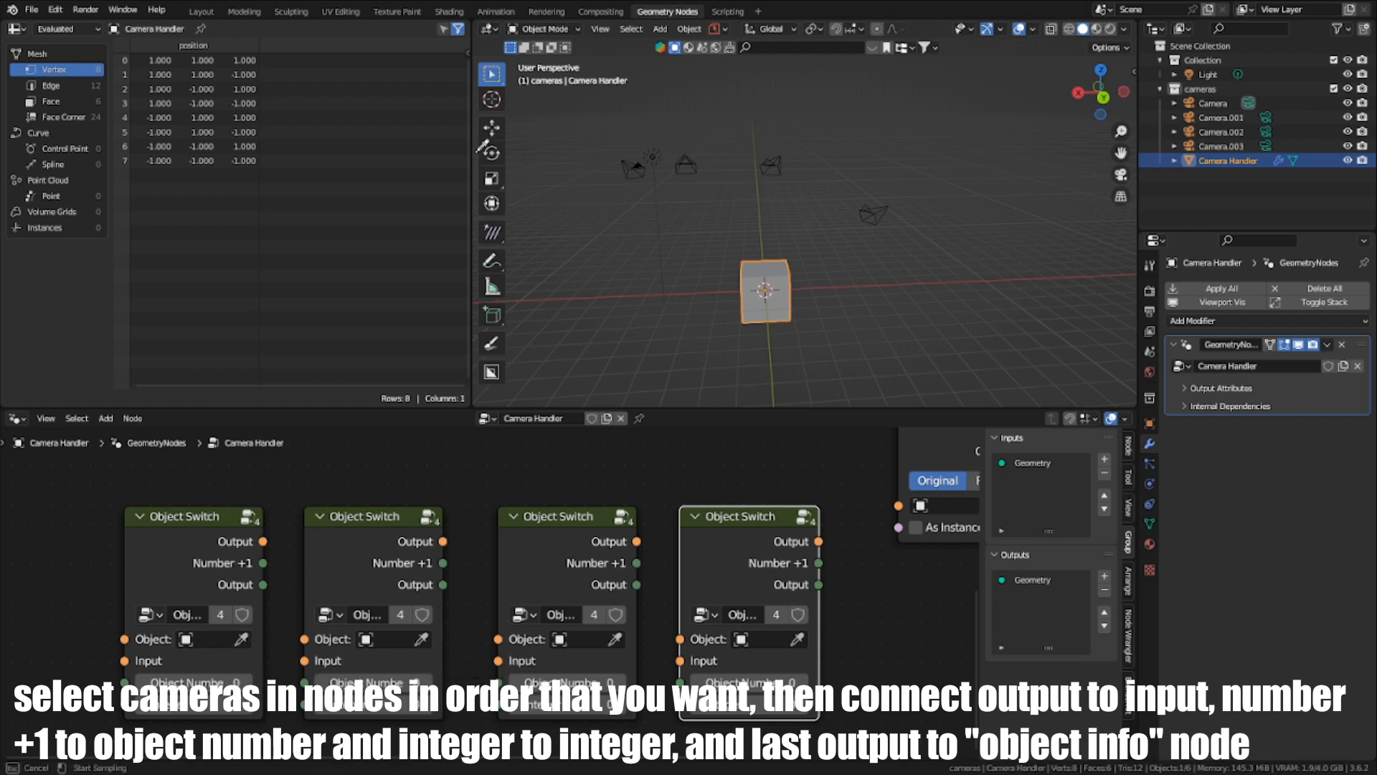
pyautogui.click(634, 160)
pyautogui.click(421, 639)
pyautogui.click(687, 158)
pyautogui.click(614, 639)
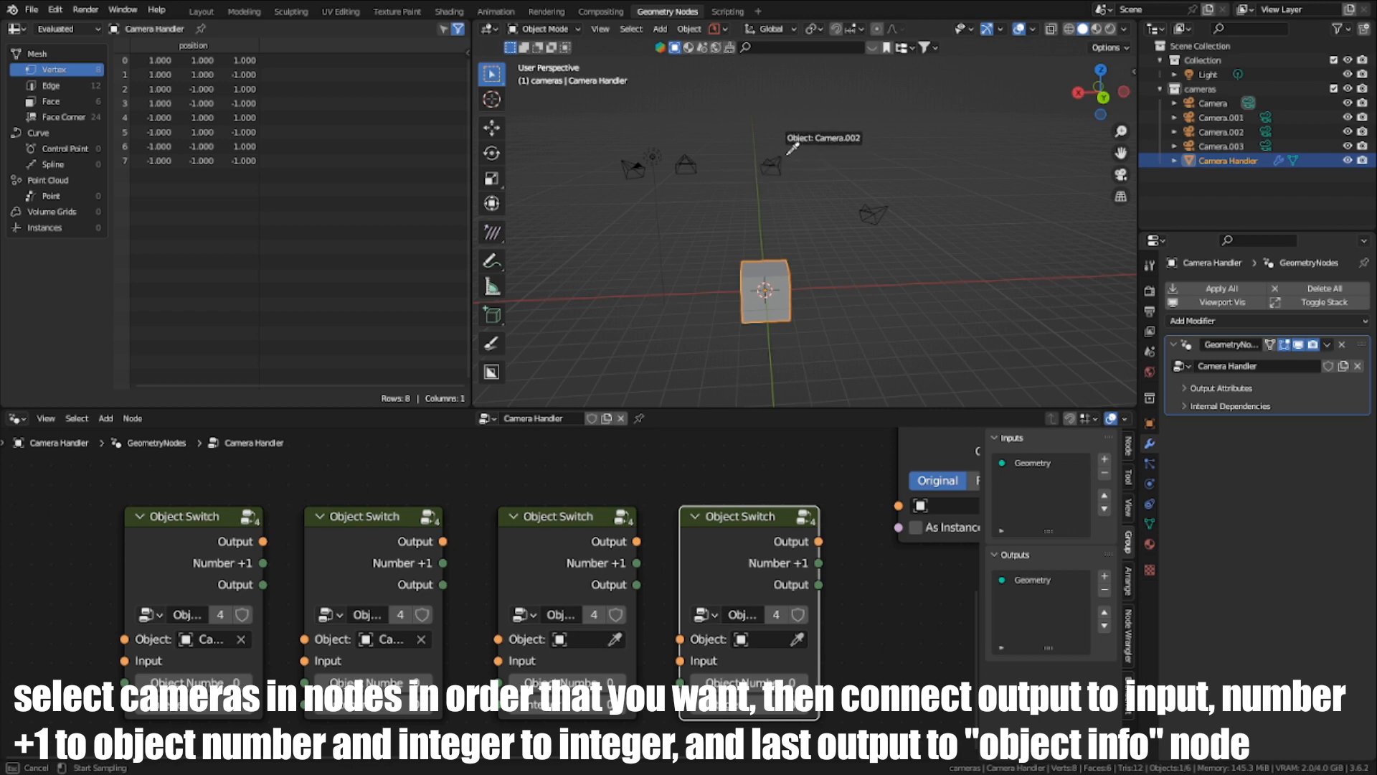
pyautogui.click(789, 152)
pyautogui.click(800, 639)
pyautogui.click(873, 213)
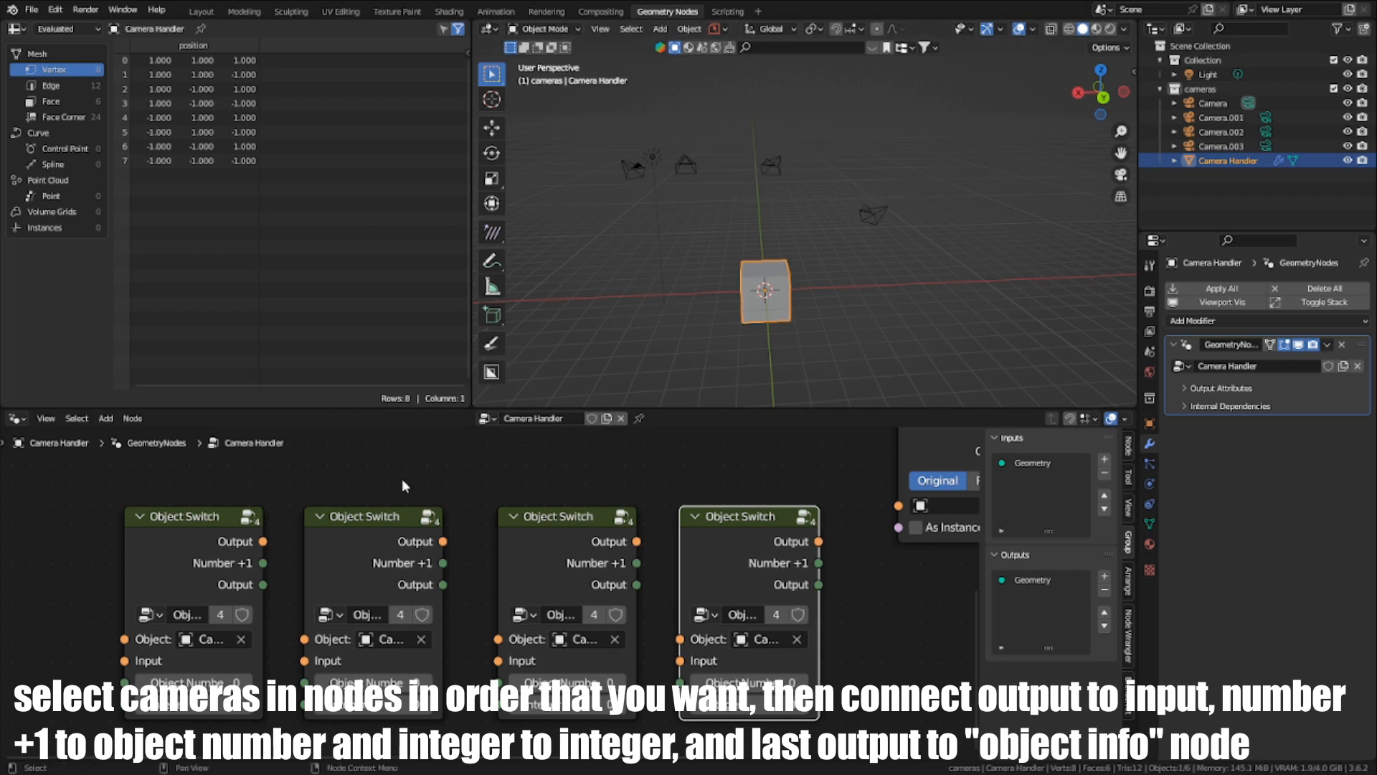
# - Link the first Object Switch's Output, Number +1 and integer Output to the second node's Input, Object Number and Integer
pyautogui.scroll(4, 538, 506)
pyautogui.moveTo(538, 506); pyautogui.dragTo(441, 508, button='middle')
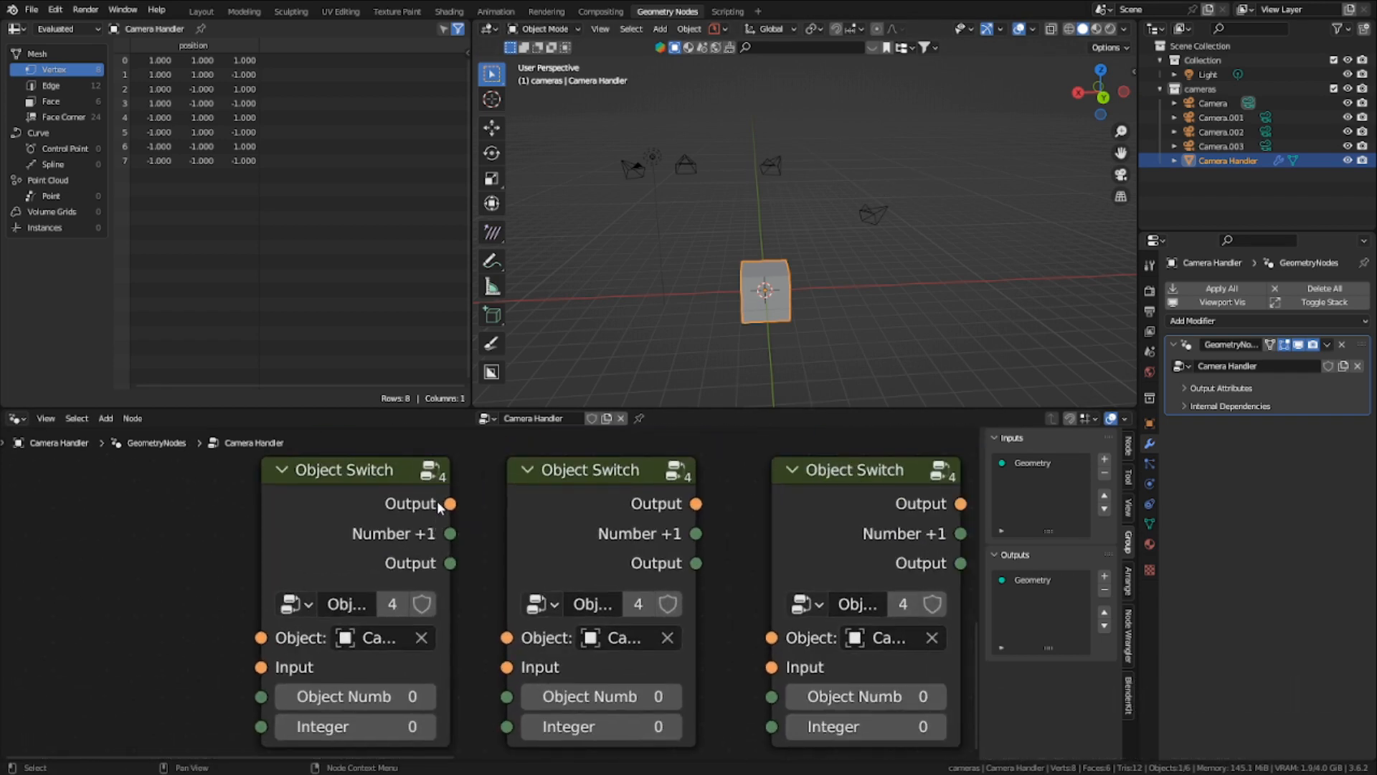
pyautogui.moveTo(451, 504); pyautogui.dragTo(500, 644)
pyautogui.moveTo(499, 641); pyautogui.dragTo(455, 605, button='middle')
pyautogui.moveTo(407, 499); pyautogui.dragTo(463, 663)
pyautogui.moveTo(407, 528); pyautogui.dragTo(421, 606)
pyautogui.moveTo(457, 699); pyautogui.dragTo(464, 692)
pyautogui.press('Home')
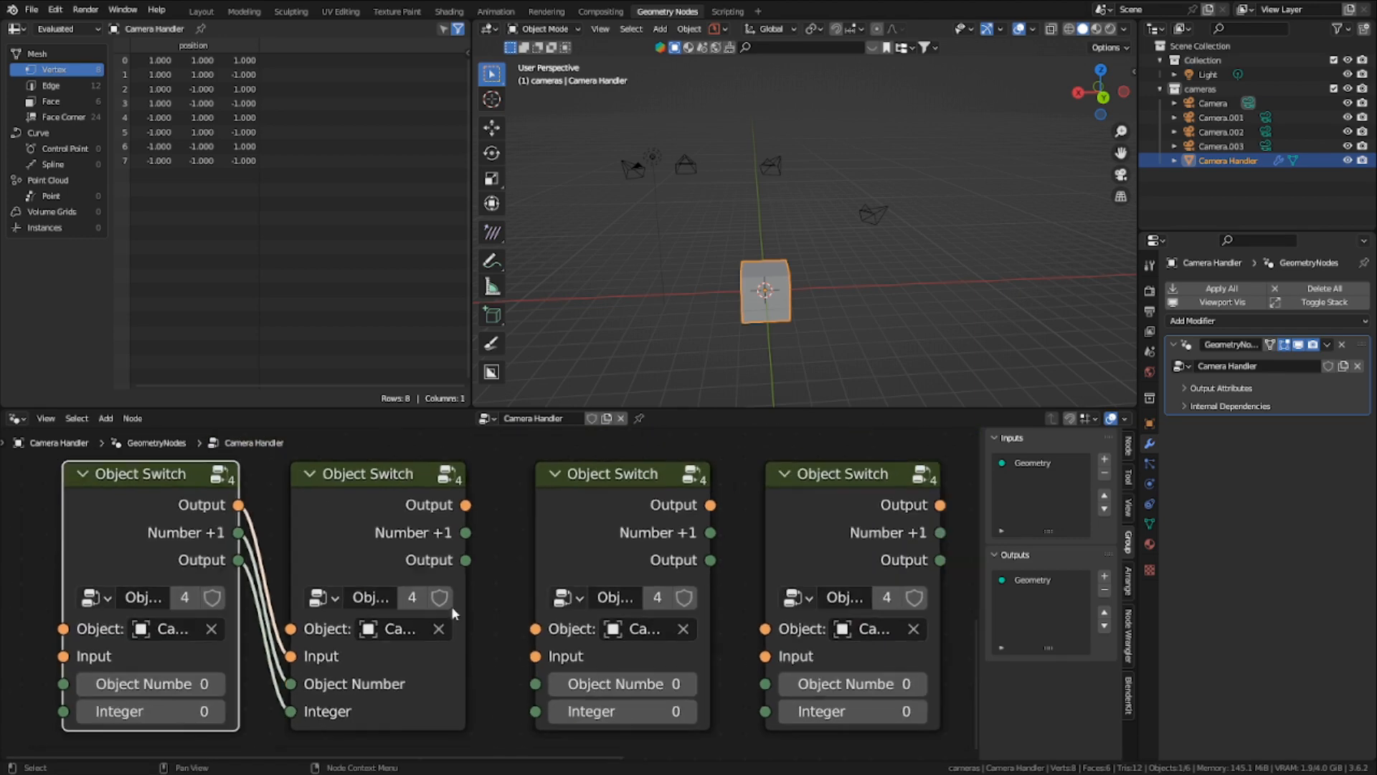
# - Link the second Object Switch's three outputs to the third node's Input, Object Number and Integer inputs
pyautogui.moveTo(467, 505); pyautogui.dragTo(535, 656)
pyautogui.moveTo(467, 559); pyautogui.dragTo(469, 560)
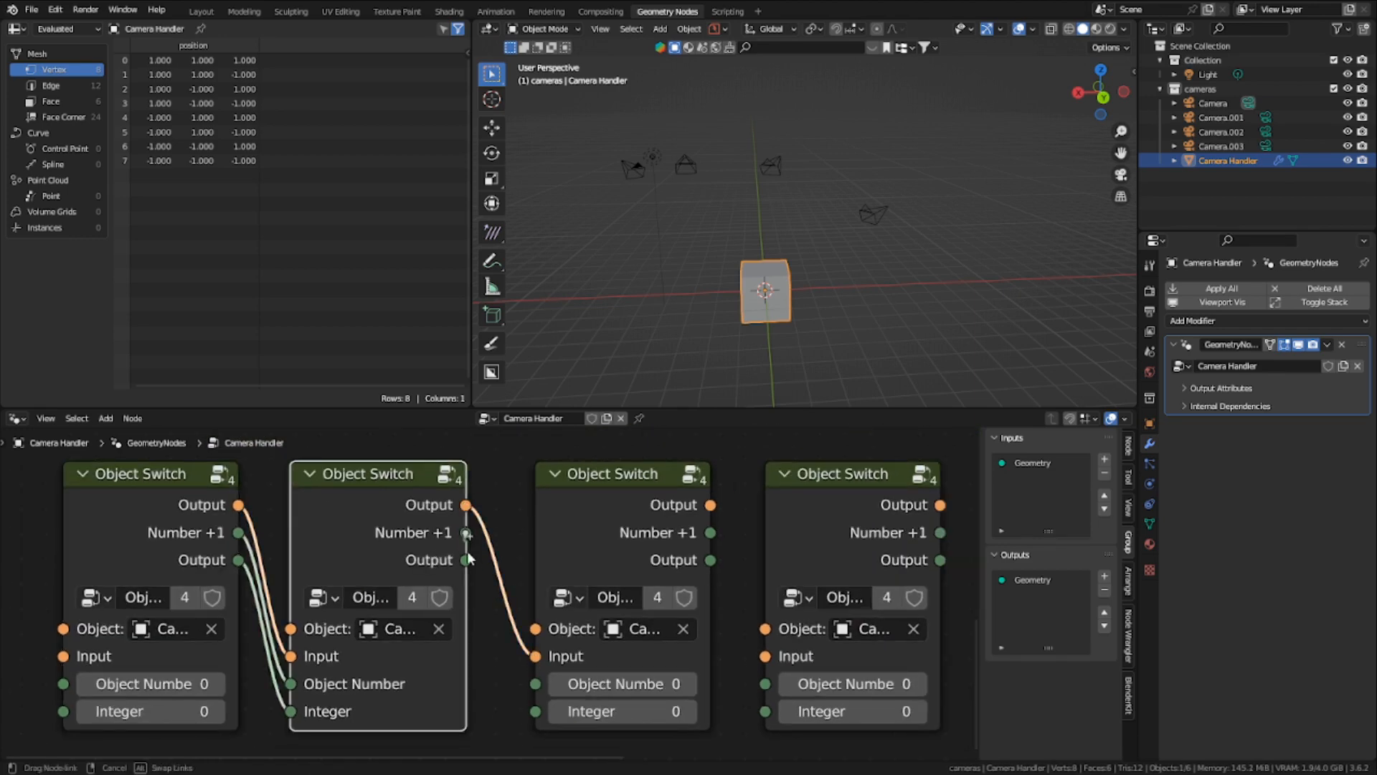
pyautogui.moveTo(530, 683); pyautogui.dragTo(535, 683)
pyautogui.moveTo(466, 560); pyautogui.dragTo(536, 711)
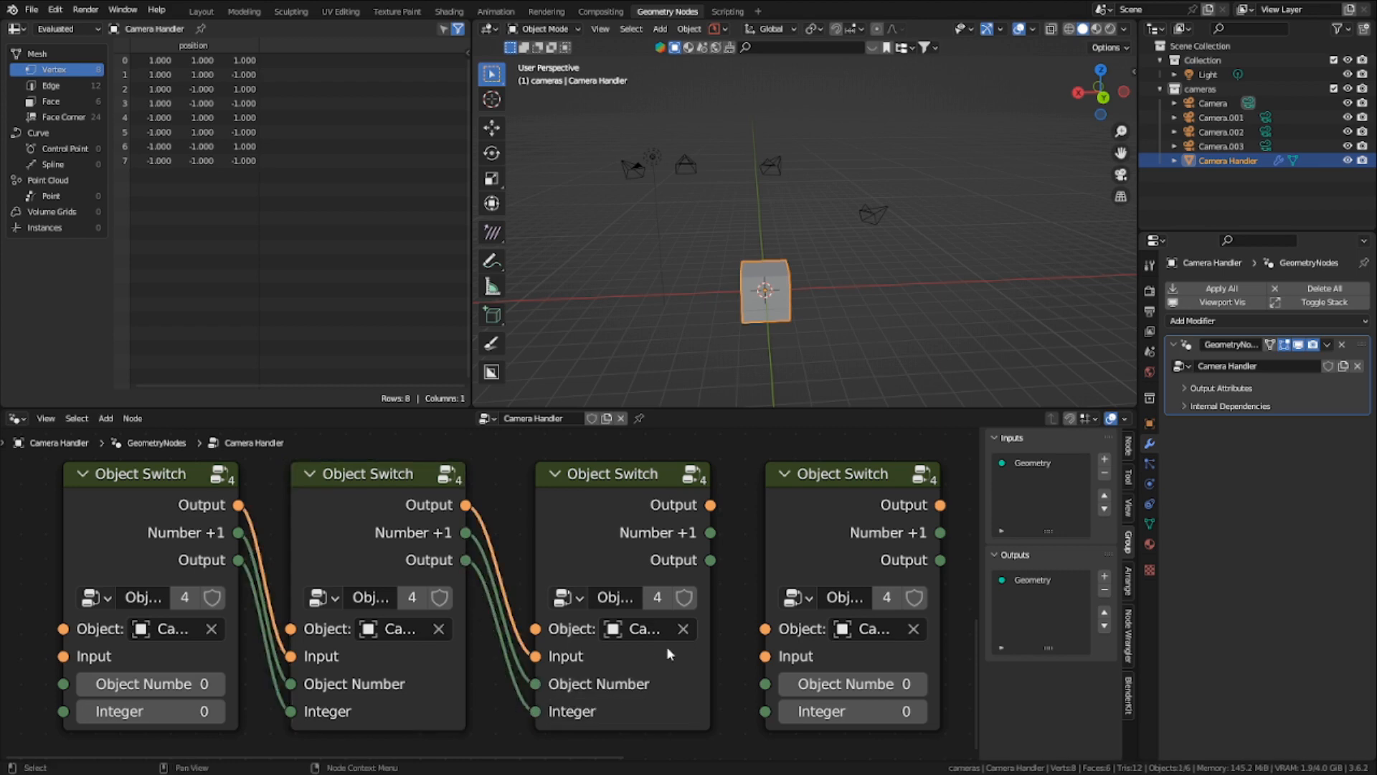
# - Rename the Object Switch group's third output socket Integer and return to the Camera Handler tree
pyautogui.moveTo(669, 649); pyautogui.dragTo(567, 635, button='middle')
pyautogui.moveTo(366, 622); pyautogui.dragTo(517, 624, button='middle')
pyautogui.click(209, 522)
pyautogui.press('Tab')
pyautogui.scroll(-1, 581, 587)
pyautogui.moveTo(723, 568); pyautogui.dragTo(568, 617, button='middle')
pyautogui.scroll(-1, 1035, 685)
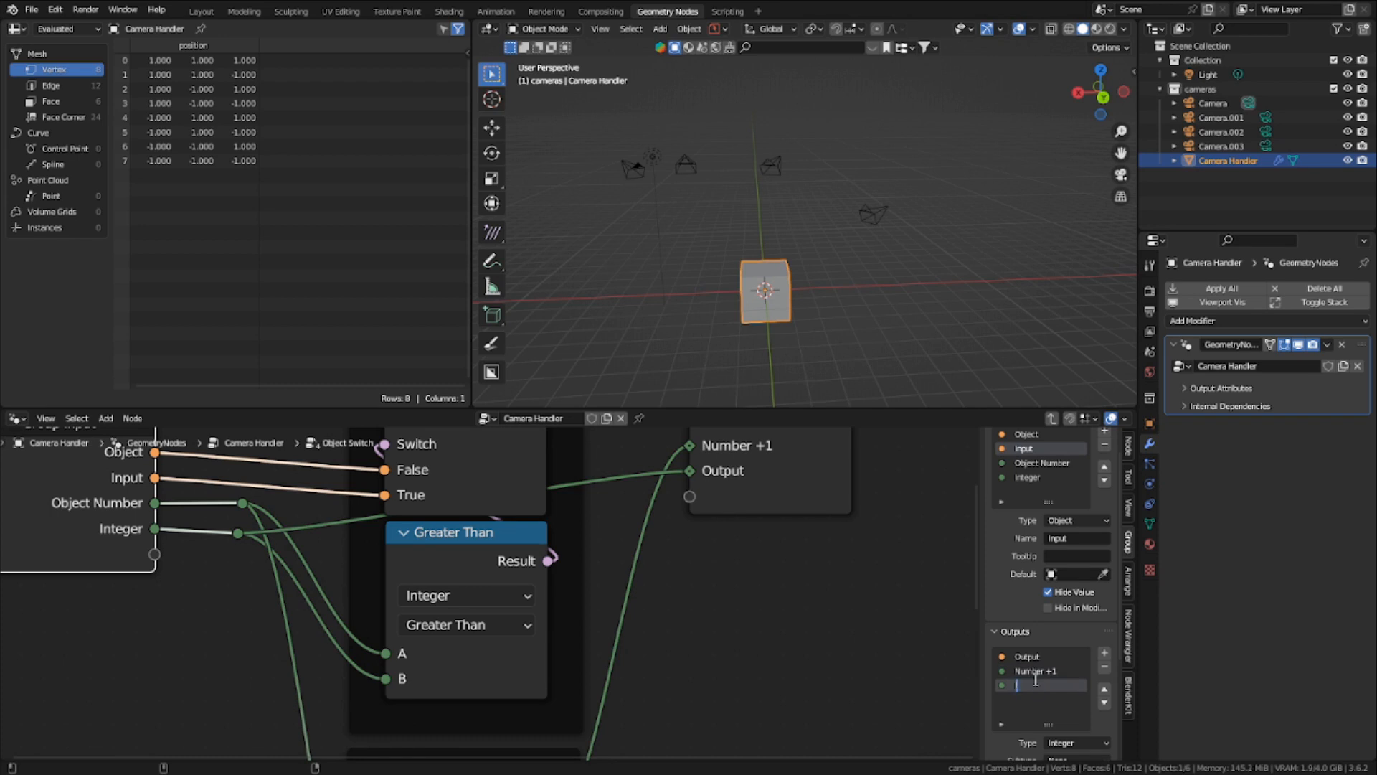
pyautogui.scroll(-4, 892, 658)
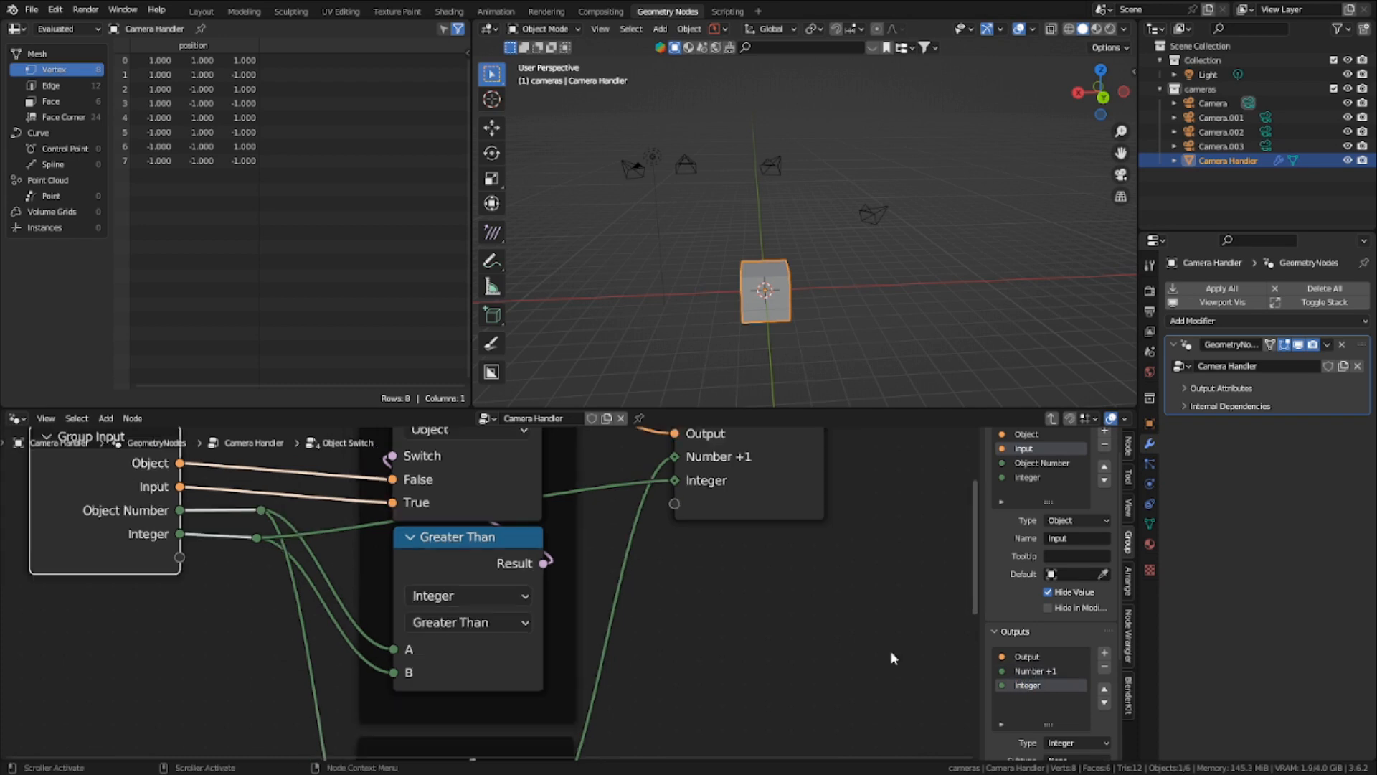
pyautogui.press('Tab')
# - Link the third Object Switch's Output, Number +1 and Integer to the fourth node's Input, Object Number and Integer
pyautogui.scroll(4, 738, 636)
pyautogui.moveTo(329, 665); pyautogui.dragTo(346, 664, button='middle')
pyautogui.moveTo(550, 522); pyautogui.dragTo(474, 500, button='middle')
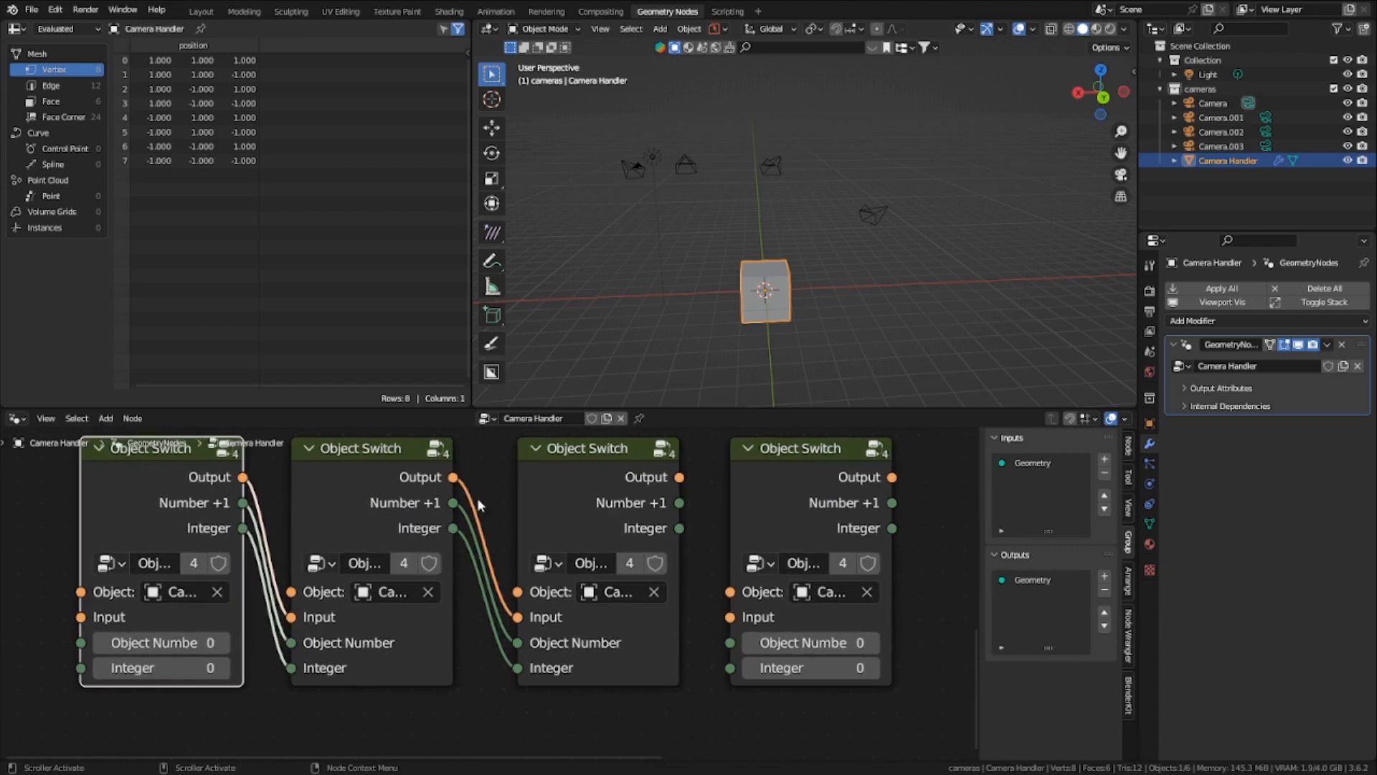
pyautogui.scroll(-2, 237, 622)
pyautogui.moveTo(296, 613); pyautogui.dragTo(327, 609, button='middle')
pyautogui.scroll(4, 327, 609)
pyautogui.scroll(-4, 170, 583)
pyautogui.moveTo(372, 568); pyautogui.dragTo(402, 563, button='middle')
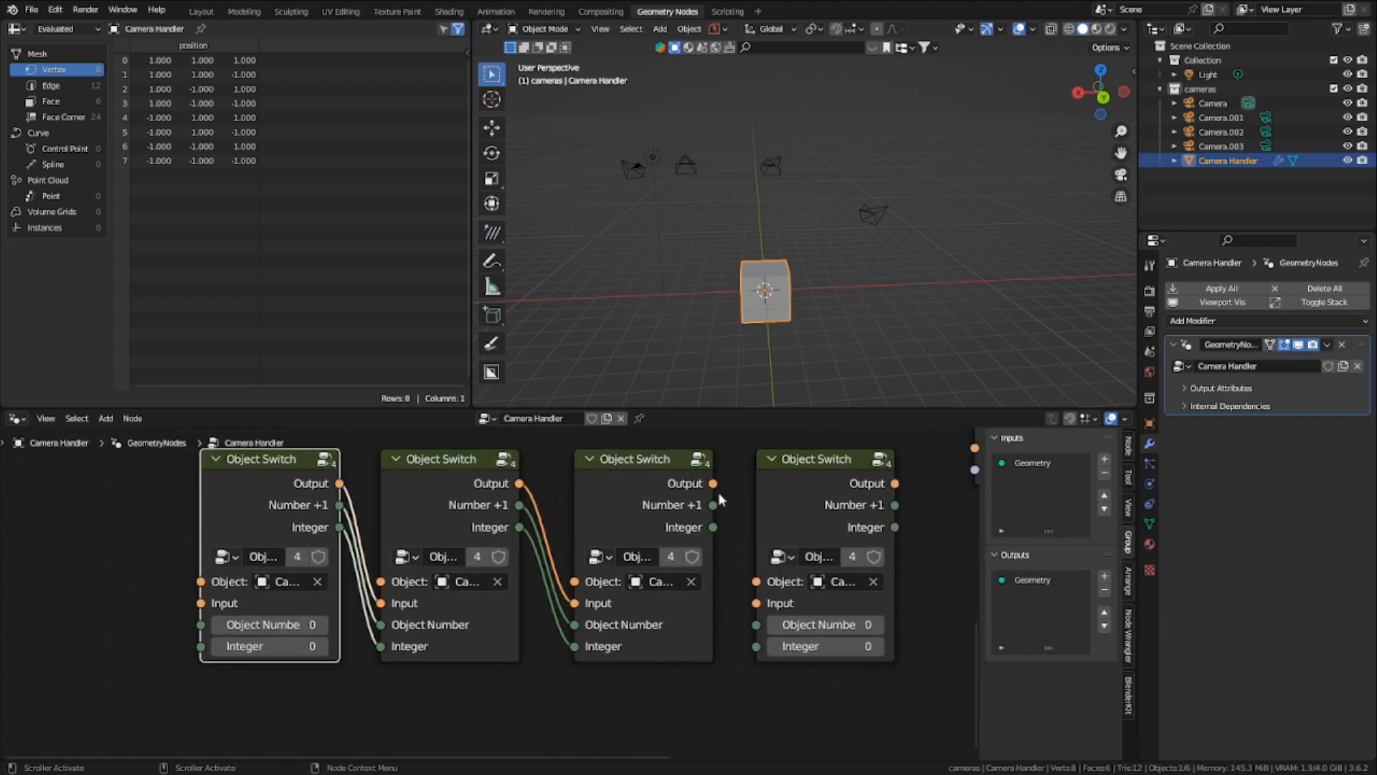
pyautogui.moveTo(714, 485); pyautogui.dragTo(762, 626)
pyautogui.moveTo(712, 527); pyautogui.dragTo(757, 646)
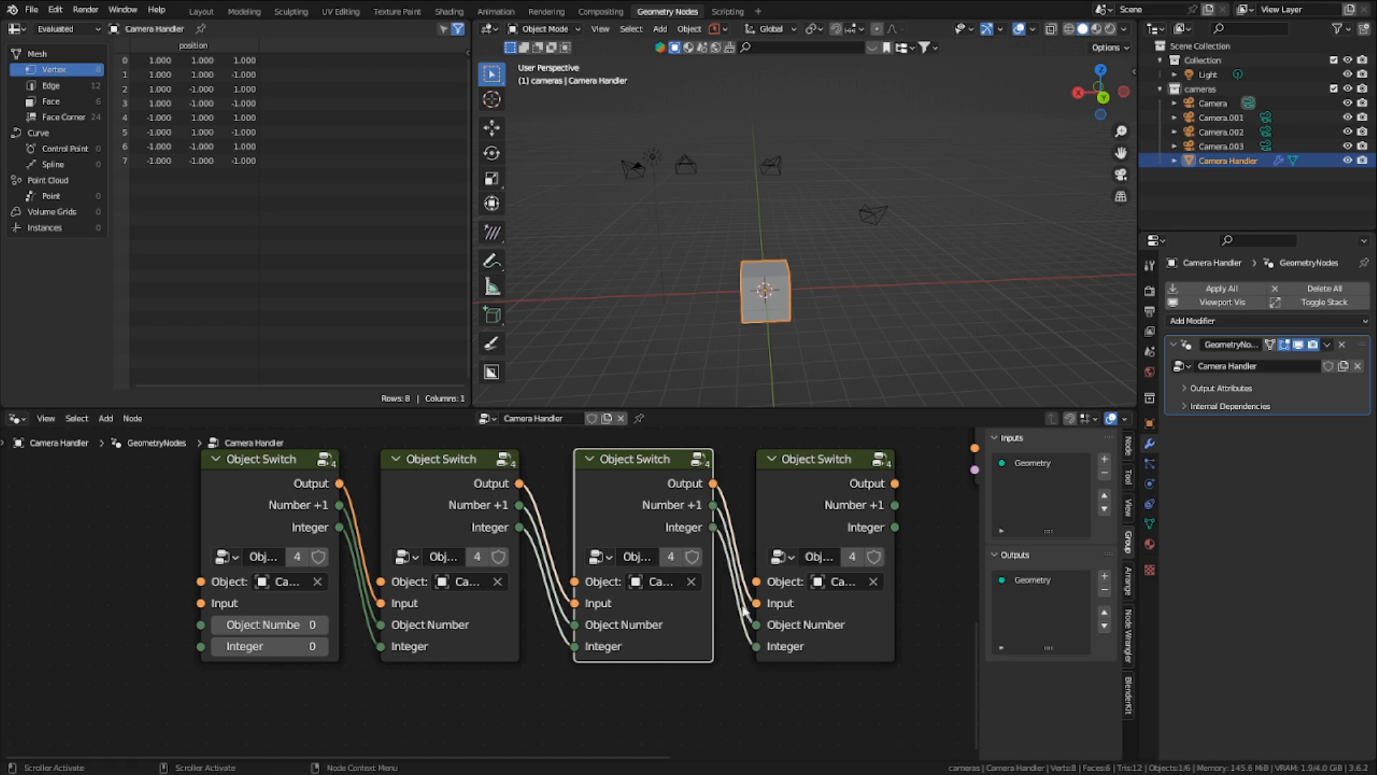
# - Move the Object Switch nodes closer together and connect the last node's Output to the Object Info node's Object input
pyautogui.scroll(-2, 699, 514)
pyautogui.moveTo(701, 495); pyautogui.dragTo(681, 497)
pyautogui.moveTo(408, 495); pyautogui.dragTo(439, 497)
pyautogui.moveTo(271, 486); pyautogui.dragTo(325, 486)
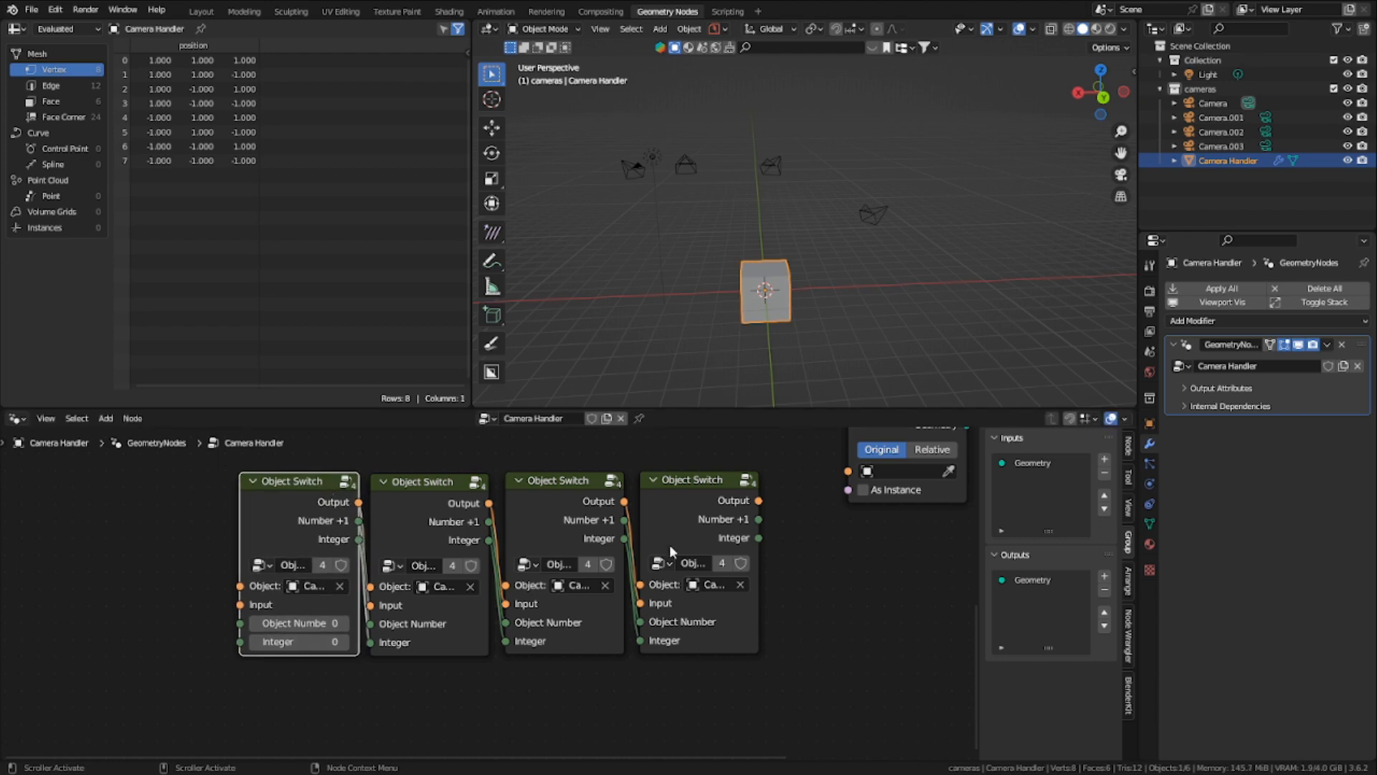
pyautogui.moveTo(669, 544); pyautogui.dragTo(517, 610, button='middle')
pyautogui.moveTo(606, 565); pyautogui.dragTo(695, 536)
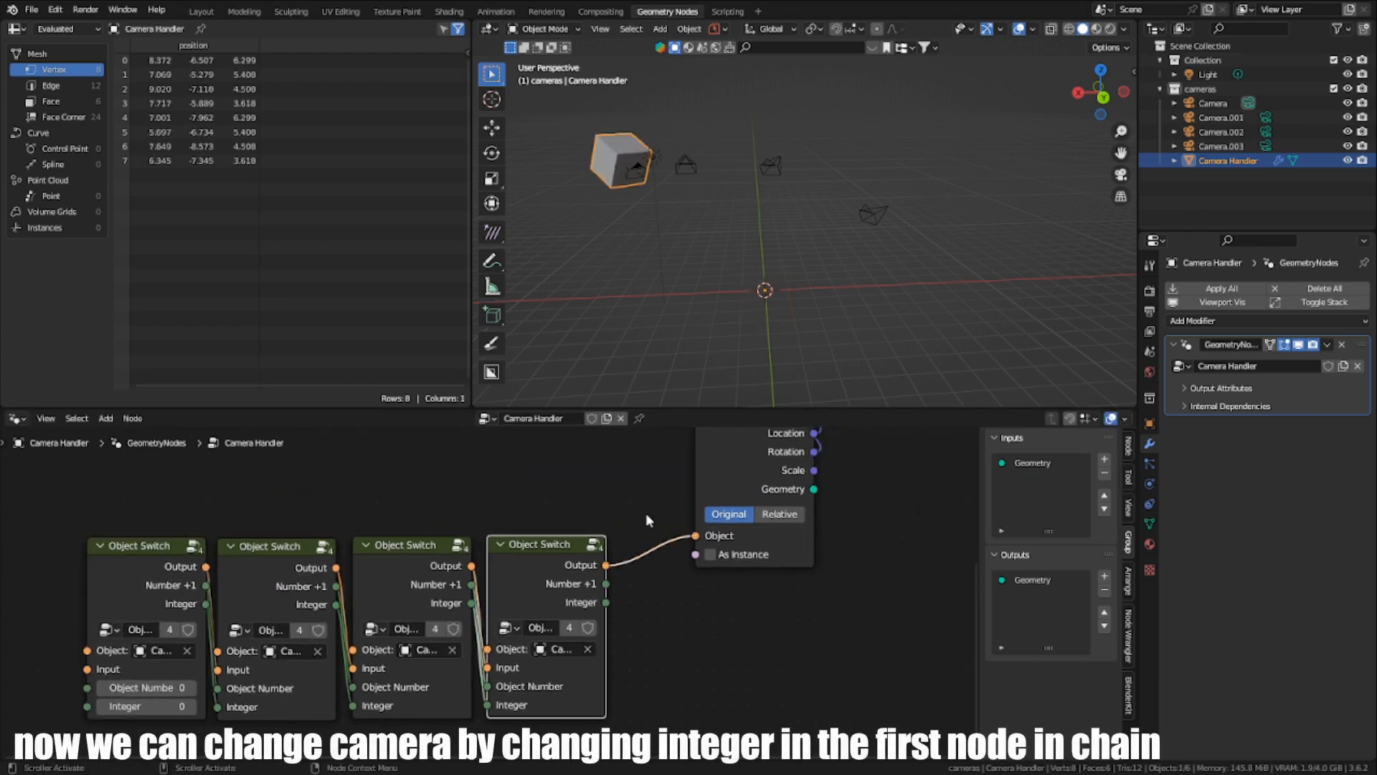
# - Test the camera switching by cycling the first Object Switch node's Integer between 0 and 3, ending at 0
pyautogui.scroll(-3, 645, 574)
pyautogui.moveTo(287, 552); pyautogui.dragTo(673, 575)
pyautogui.scroll(3, 376, 626)
pyautogui.scroll(2, 358, 639)
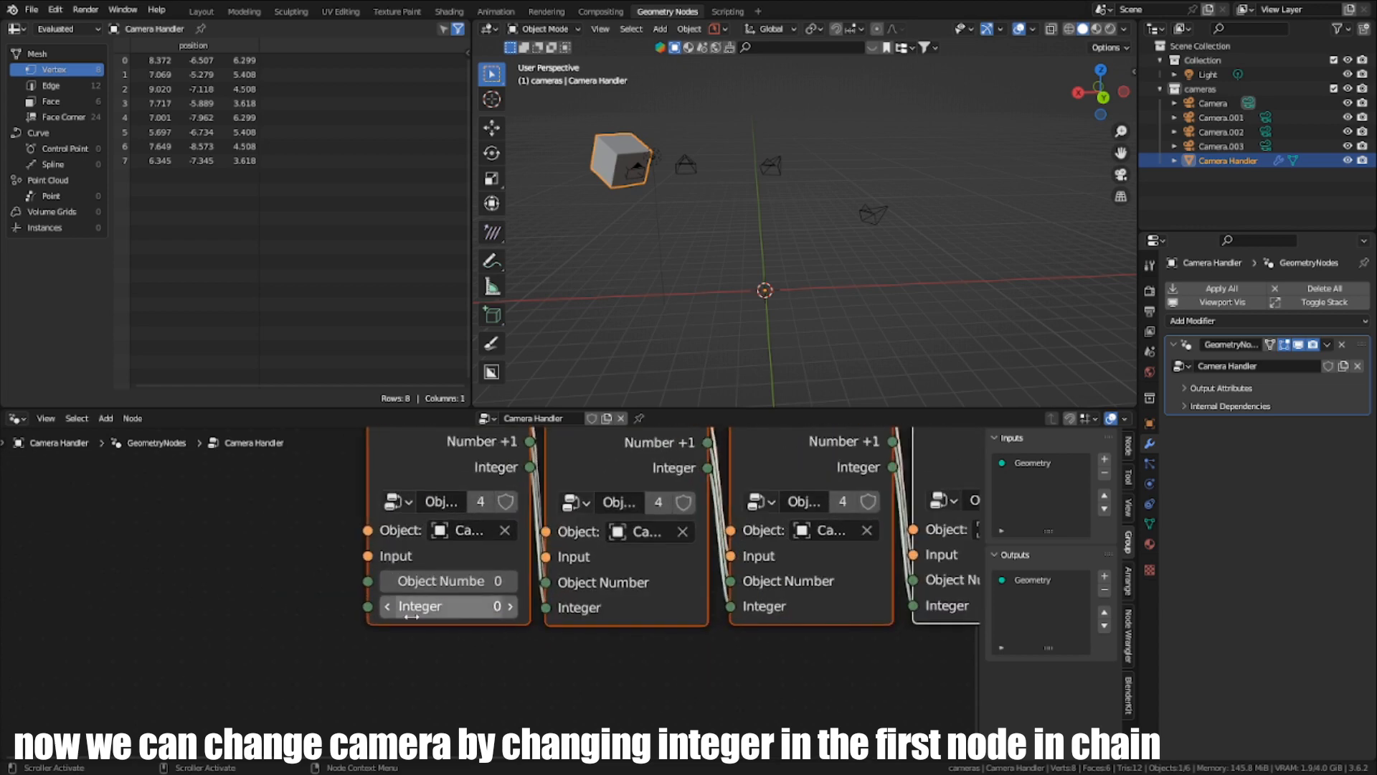
pyautogui.click(509, 609)
pyautogui.click(510, 609)
pyautogui.click(509, 609)
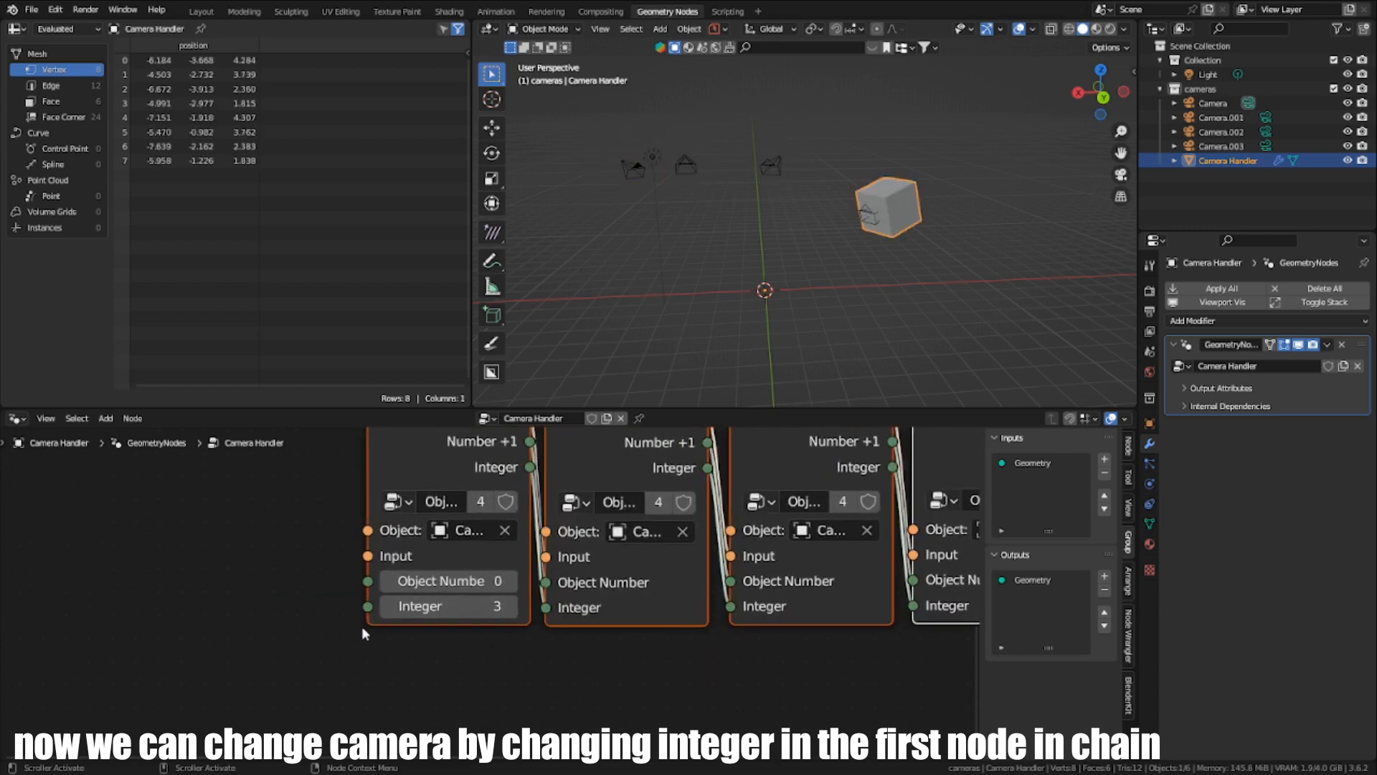
pyautogui.click(388, 608)
pyautogui.click(388, 608)
pyautogui.click(388, 609)
pyautogui.click(509, 607)
pyautogui.click(509, 607)
pyautogui.click(509, 606)
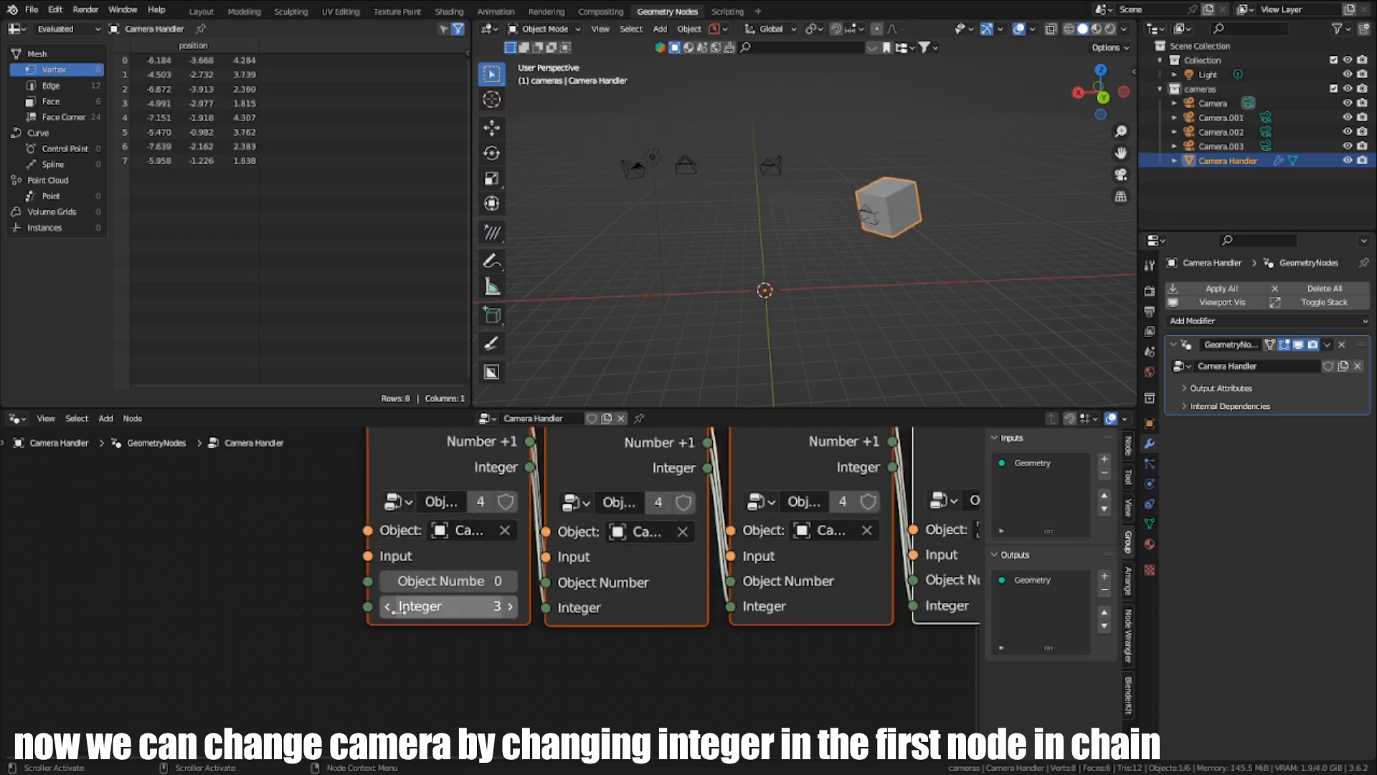
pyautogui.click(389, 608)
pyautogui.click(390, 608)
pyautogui.click(389, 607)
pyautogui.click(510, 608)
pyautogui.click(510, 608)
pyautogui.click(510, 607)
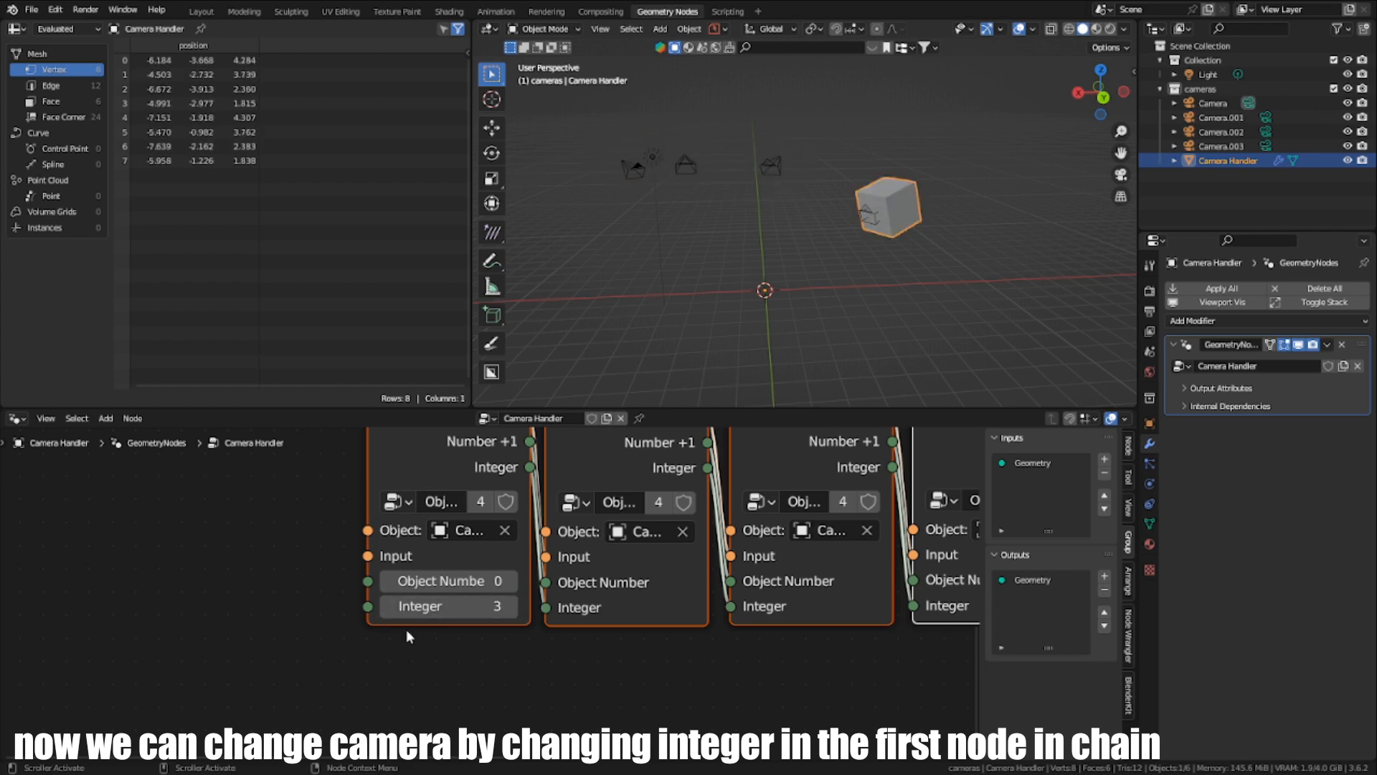
pyautogui.click(389, 608)
pyautogui.click(389, 607)
pyautogui.click(389, 608)
# - Change the camera order by assigning the third node's camera to the second Object Switch and Camera.001 to the third
pyautogui.moveTo(631, 562); pyautogui.dragTo(534, 626, button='middle')
pyautogui.scroll(-6, 533, 626)
pyautogui.click(566, 522)
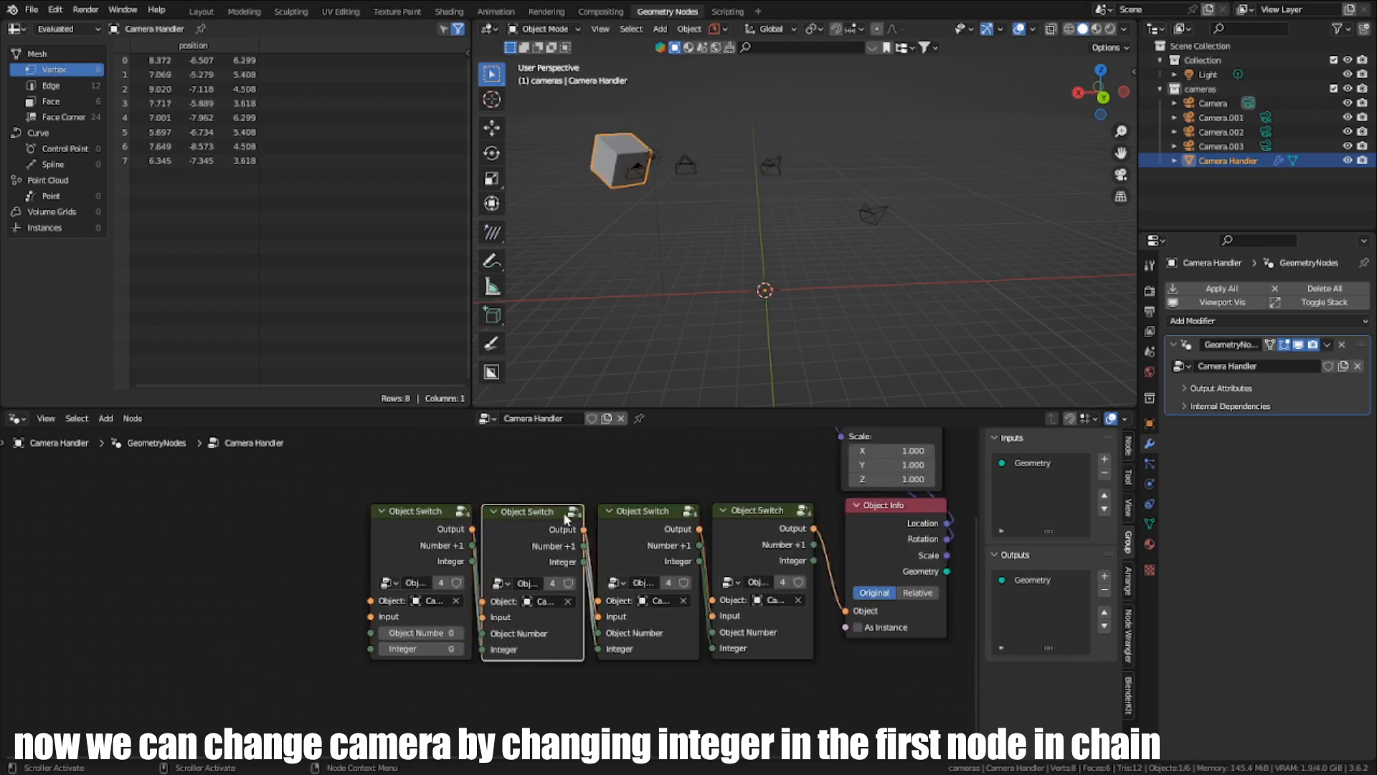
pyautogui.moveTo(552, 570); pyautogui.dragTo(465, 557, button='middle')
pyautogui.scroll(4, 464, 557)
pyautogui.click(477, 601)
pyautogui.click(477, 601)
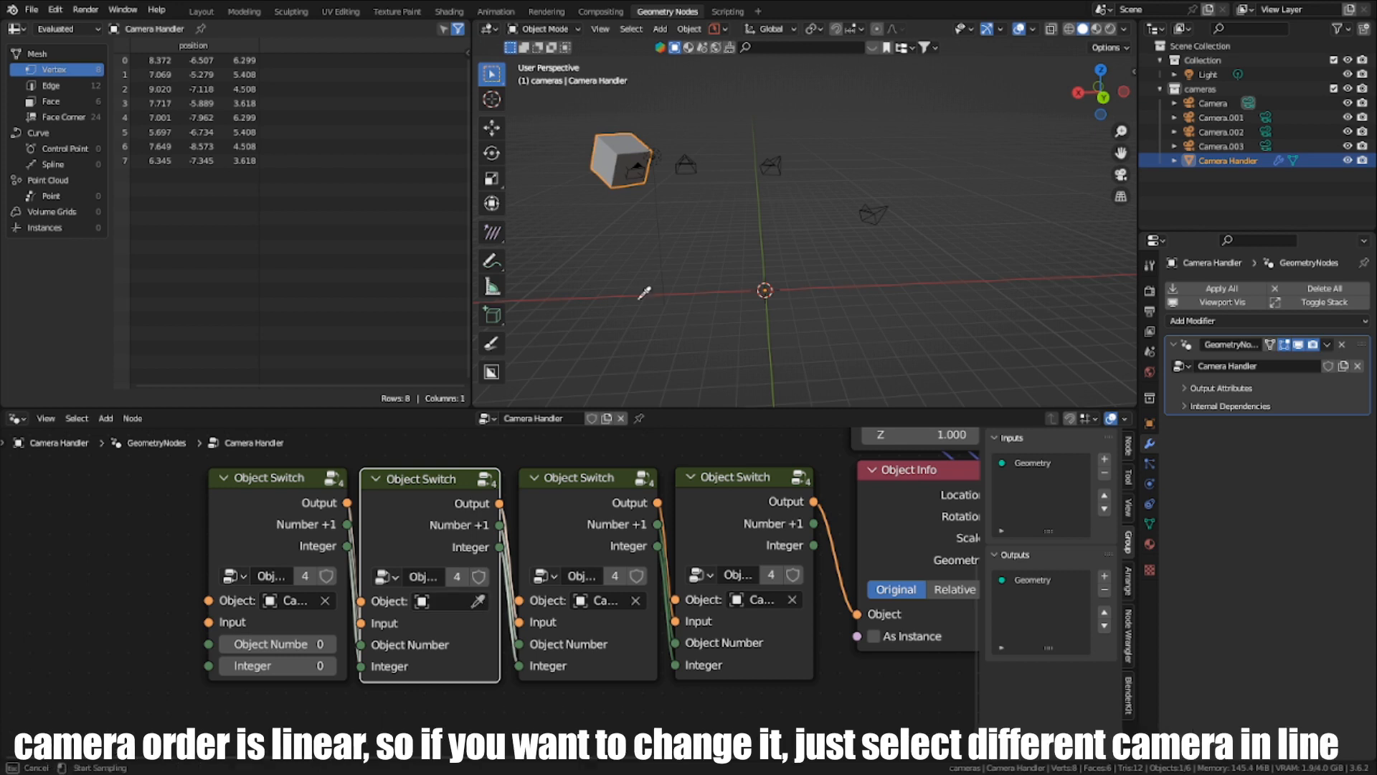
pyautogui.click(776, 157)
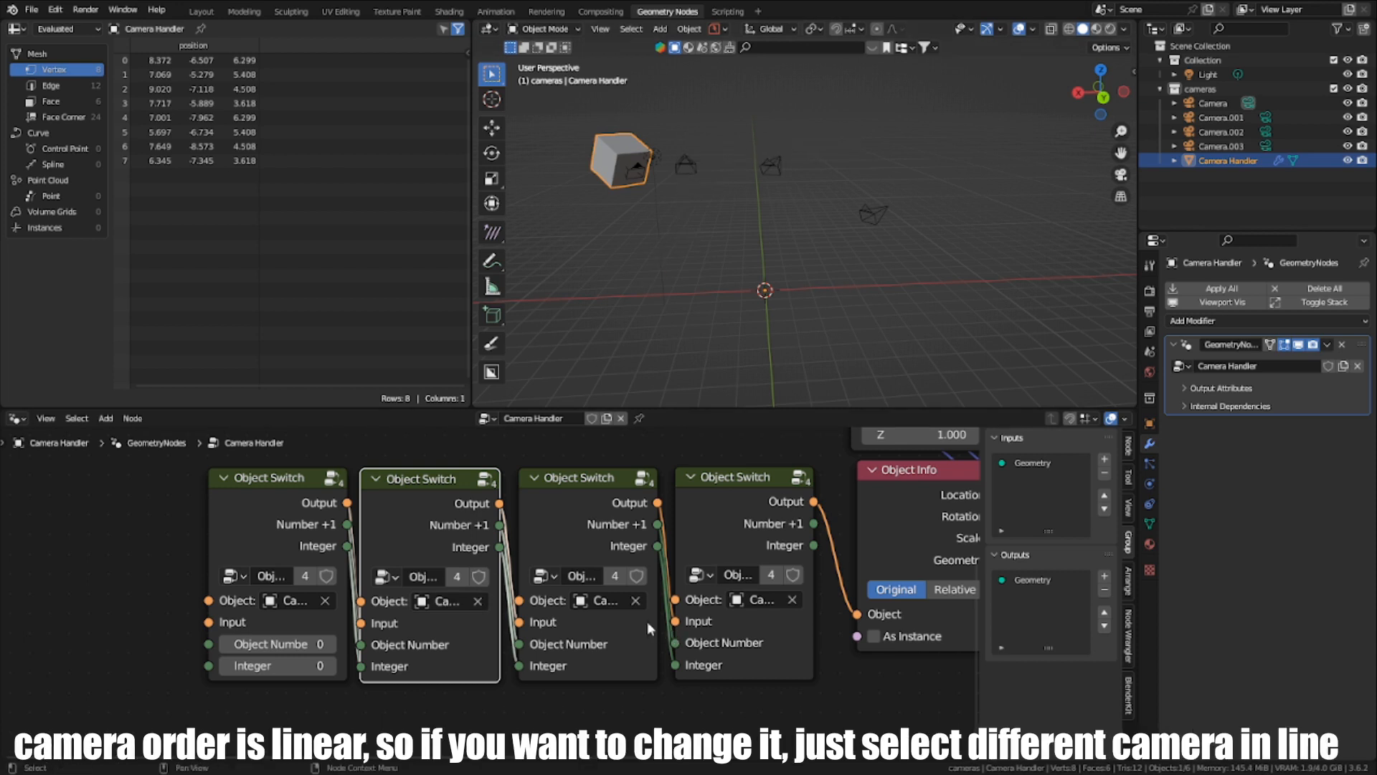
pyautogui.click(636, 600)
pyautogui.click(635, 600)
pyautogui.click(683, 161)
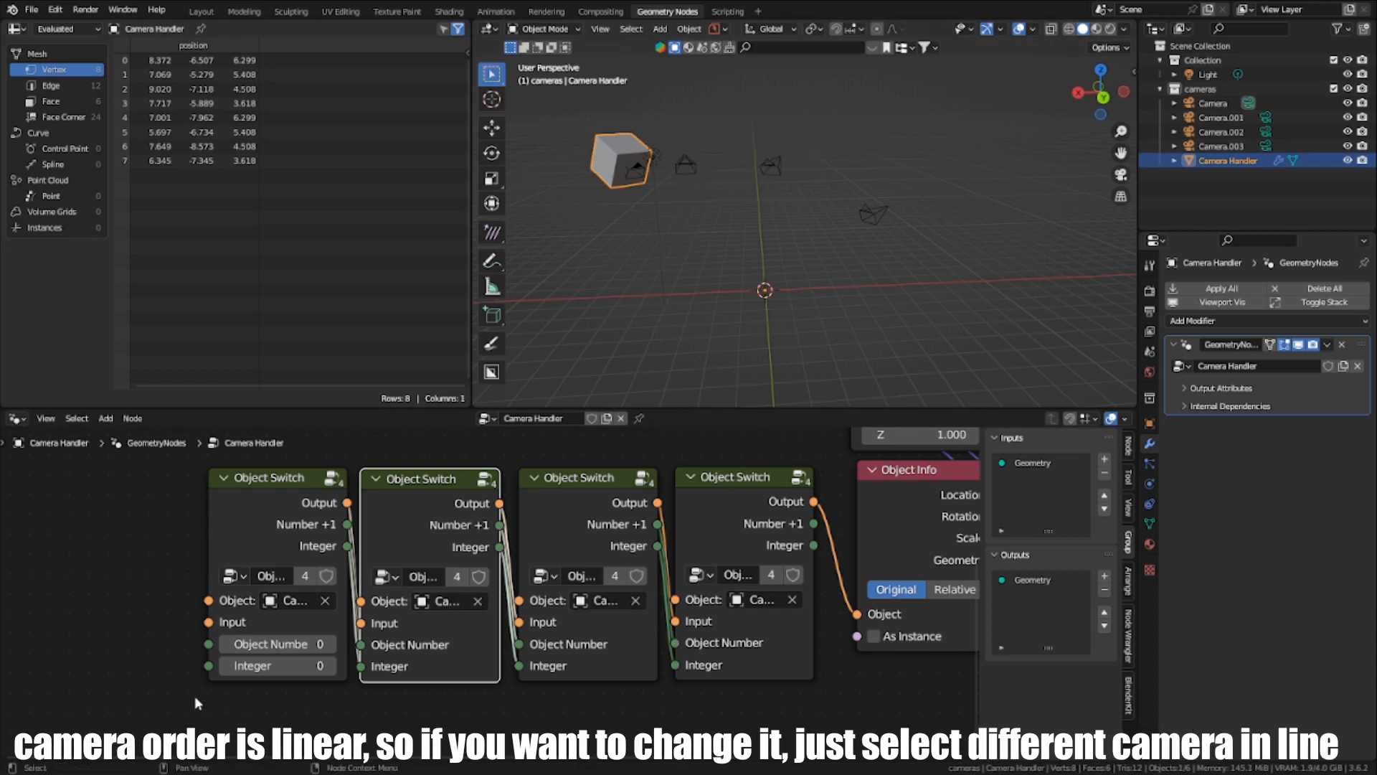
# - Step the first Object Switch node's Integer up to 3 to check the changed camera order, then return it to 0
pyautogui.click(330, 666)
pyautogui.click(329, 665)
pyautogui.click(329, 666)
pyautogui.click(329, 666)
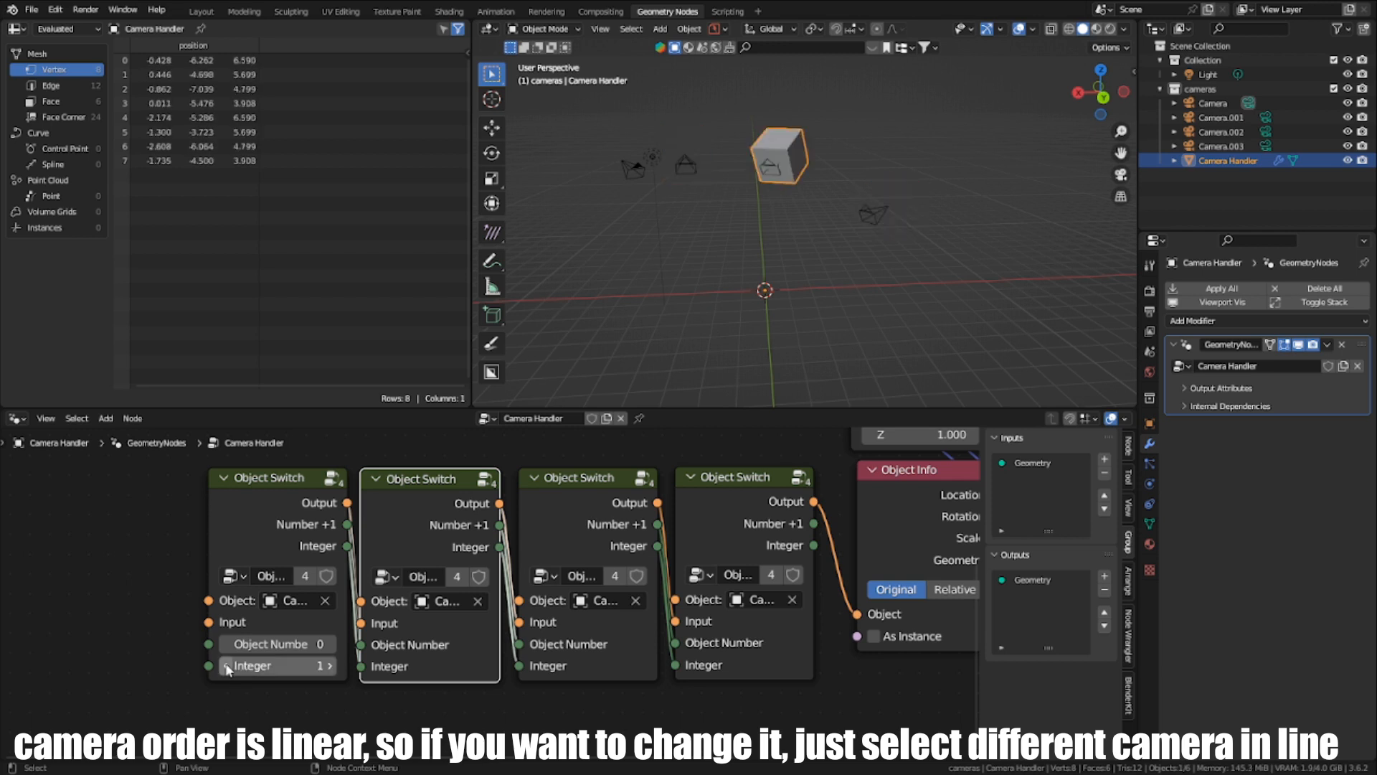
pyautogui.click(329, 665)
pyautogui.click(329, 666)
pyautogui.click(329, 666)
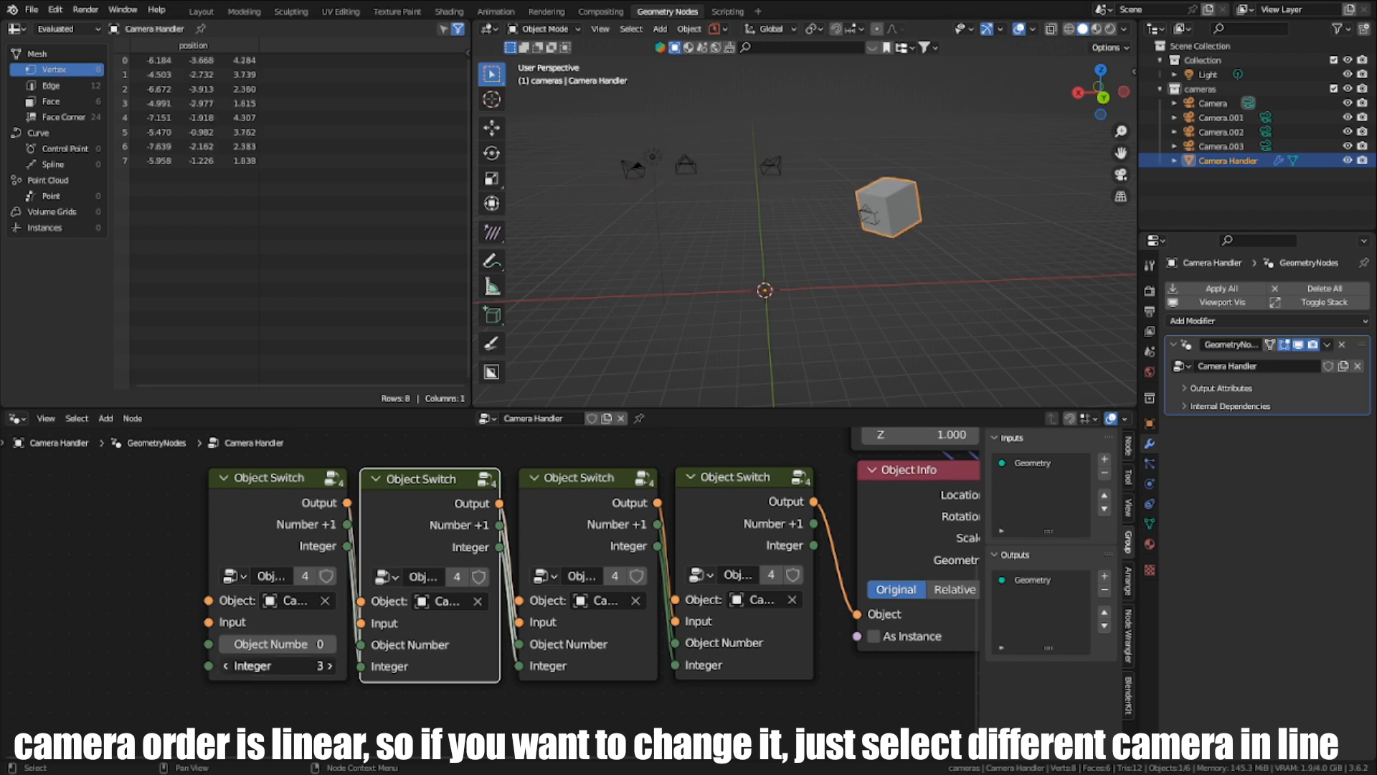
pyautogui.moveTo(308, 665); pyautogui.dragTo(269, 666)
# - Assign Camera.001 to the second Object Switch node and check the order by varying the first node's Integer up to 3
pyautogui.click(477, 601)
pyautogui.click(476, 601)
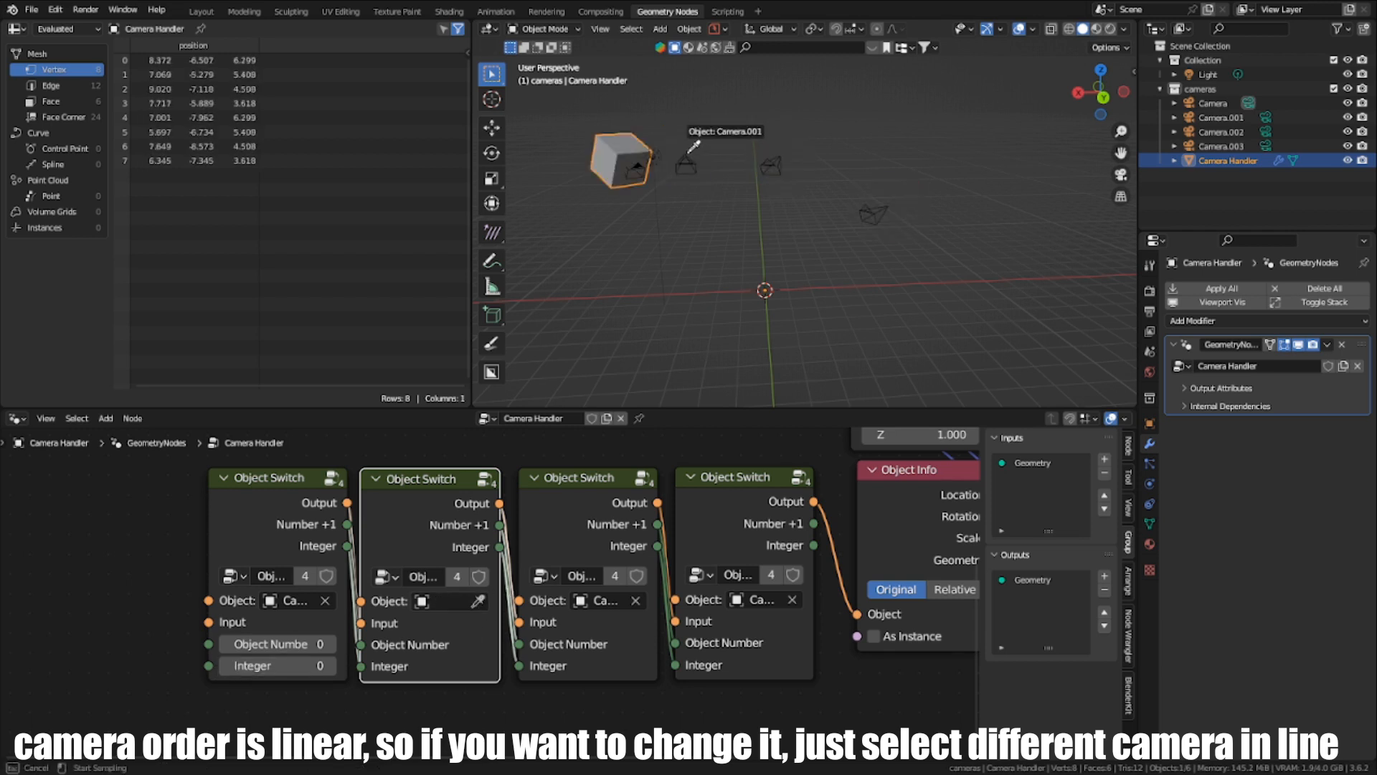
pyautogui.click(689, 151)
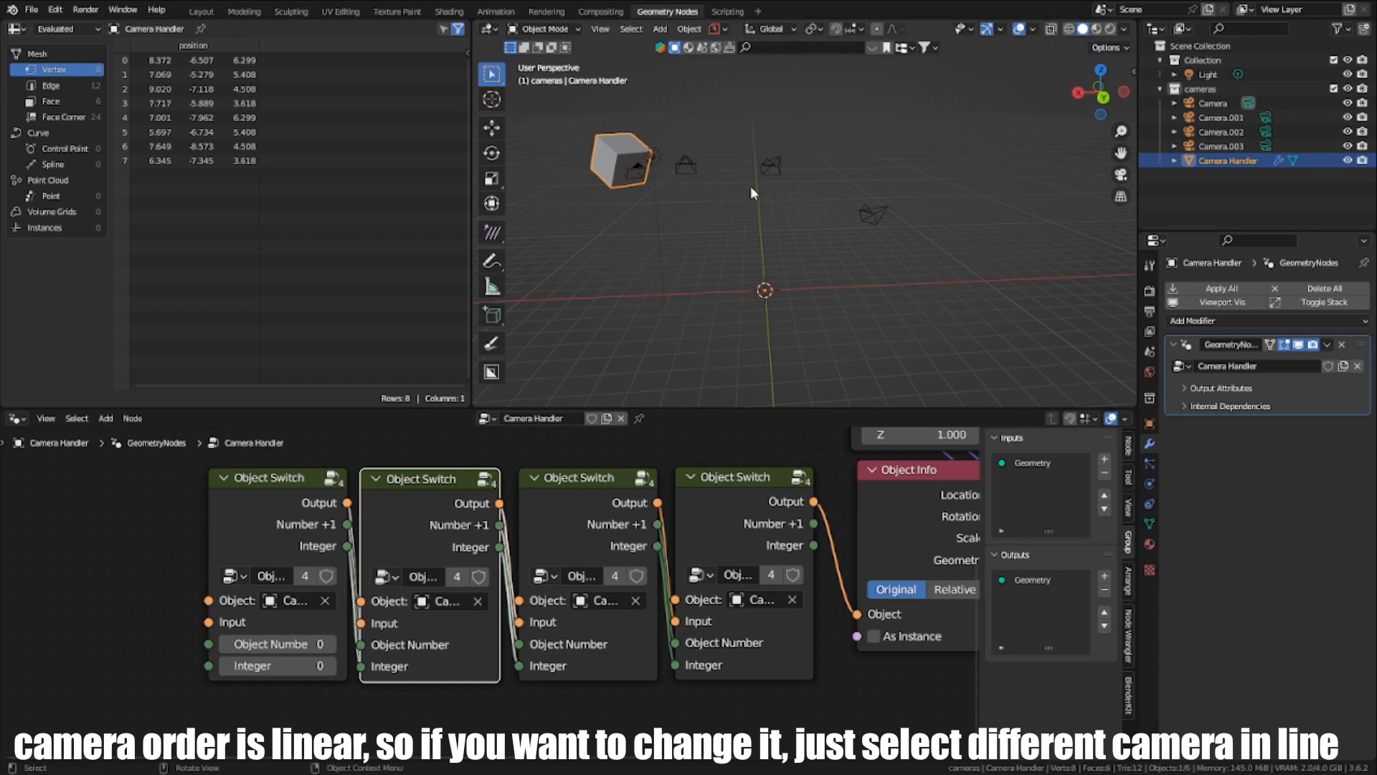
pyautogui.moveTo(290, 666); pyautogui.dragTo(328, 666)
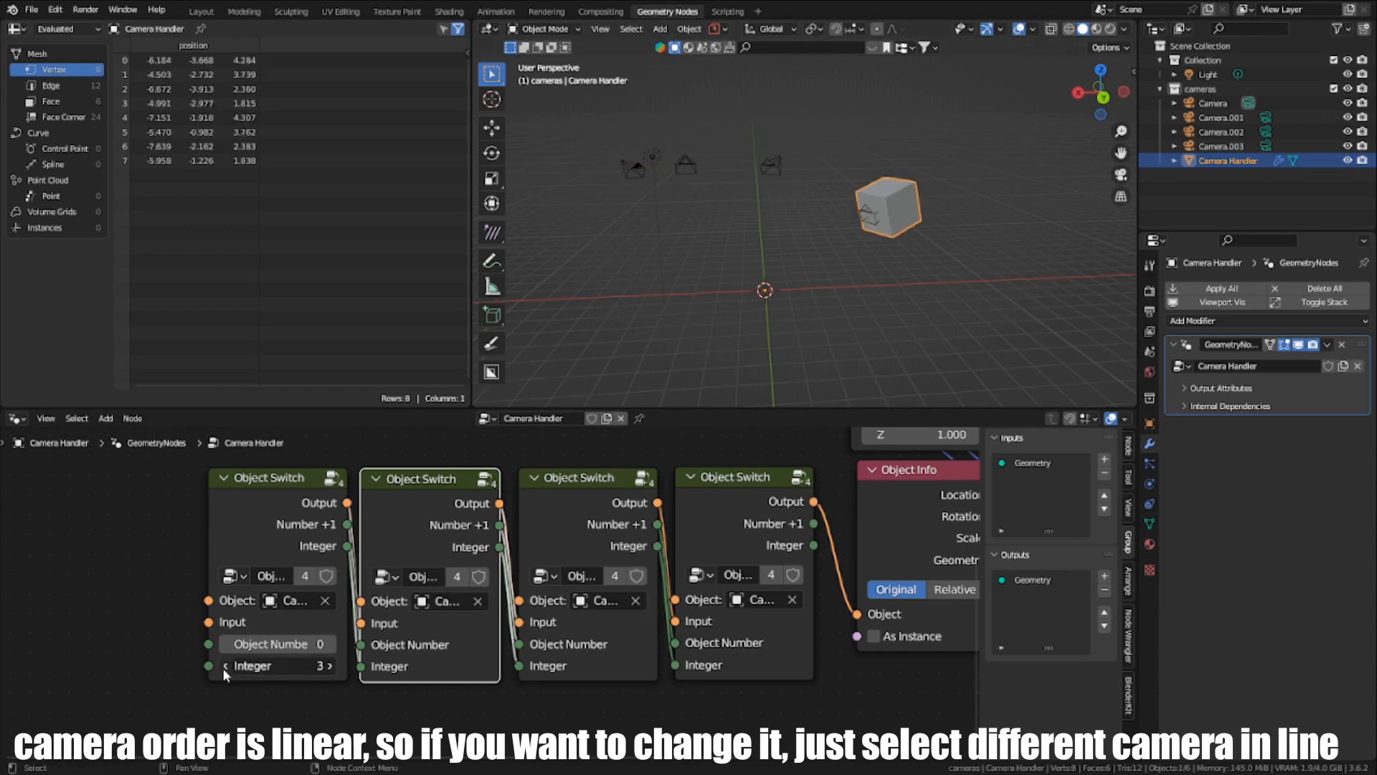
pyautogui.click(224, 670)
pyautogui.click(223, 670)
pyautogui.click(223, 670)
# - Delete the demo Transform Geometry and Object Info nodes and remove the Geometry sockets from the group's inputs and outputs
pyautogui.scroll(-2, 487, 585)
pyautogui.moveTo(718, 573); pyautogui.dragTo(366, 678, button='middle')
pyautogui.scroll(-1, 408, 616)
pyautogui.moveTo(408, 457); pyautogui.dragTo(505, 603)
pyautogui.moveTo(523, 730); pyautogui.dragTo(441, 486)
pyautogui.hotkey('ctrl', 'x')
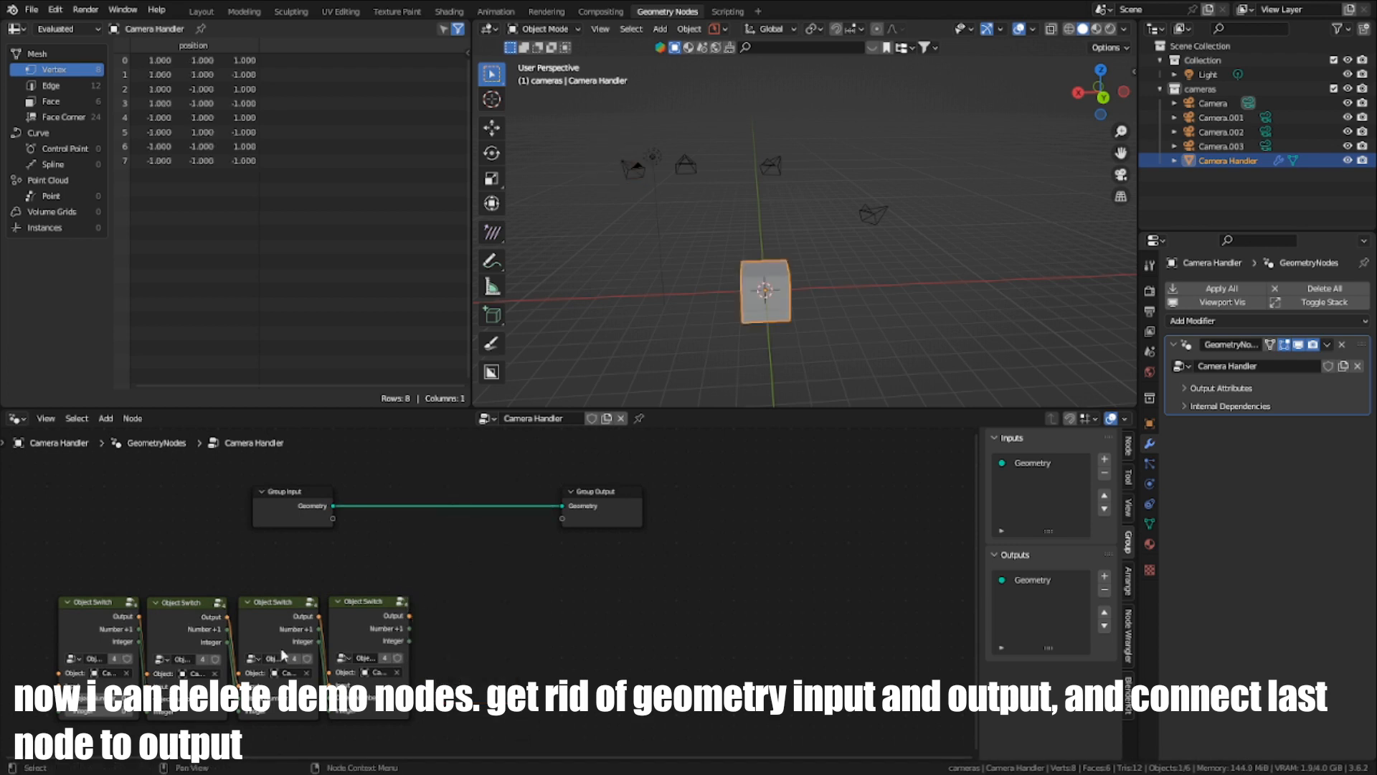
pyautogui.click(1103, 473)
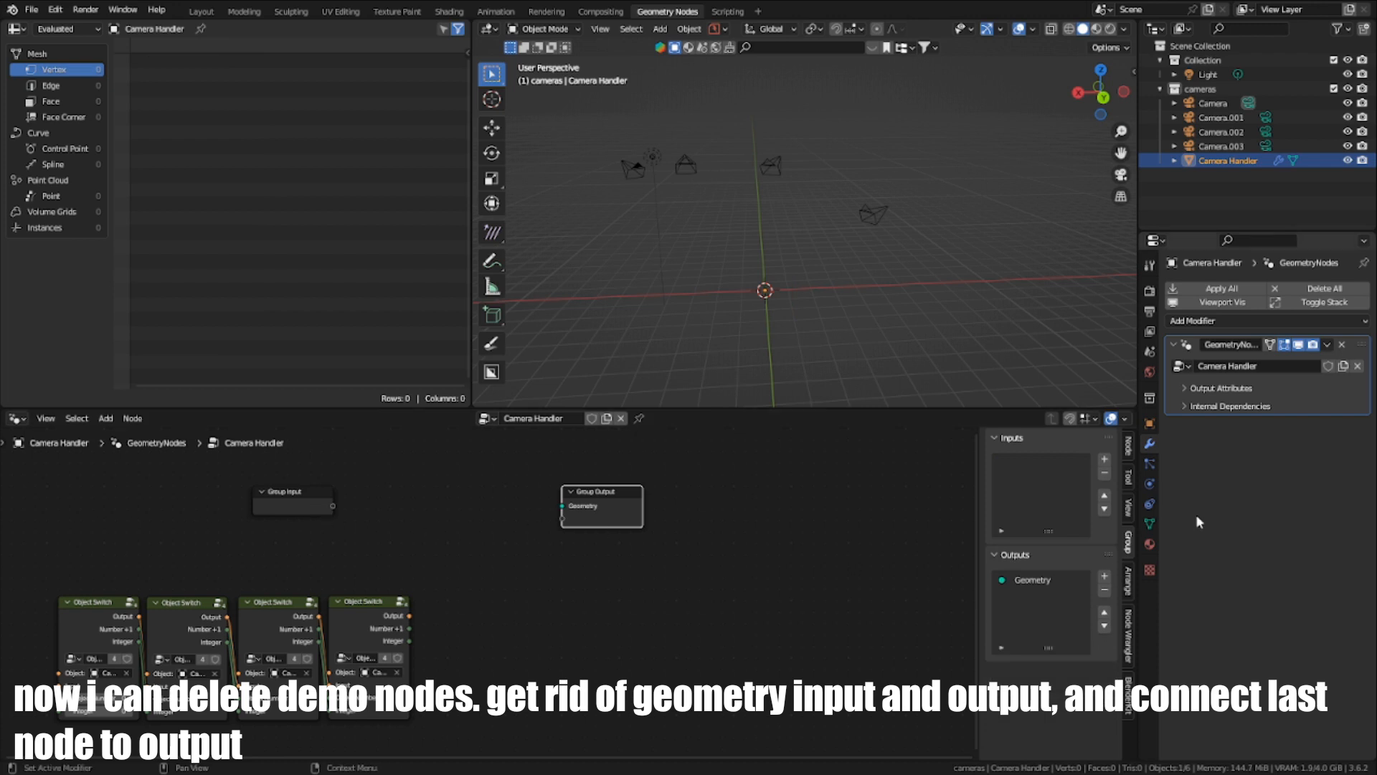
pyautogui.click(1105, 589)
# - Link the last Object Switch node's Output to Group Output and rename the new output socket Object
pyautogui.scroll(1, 645, 610)
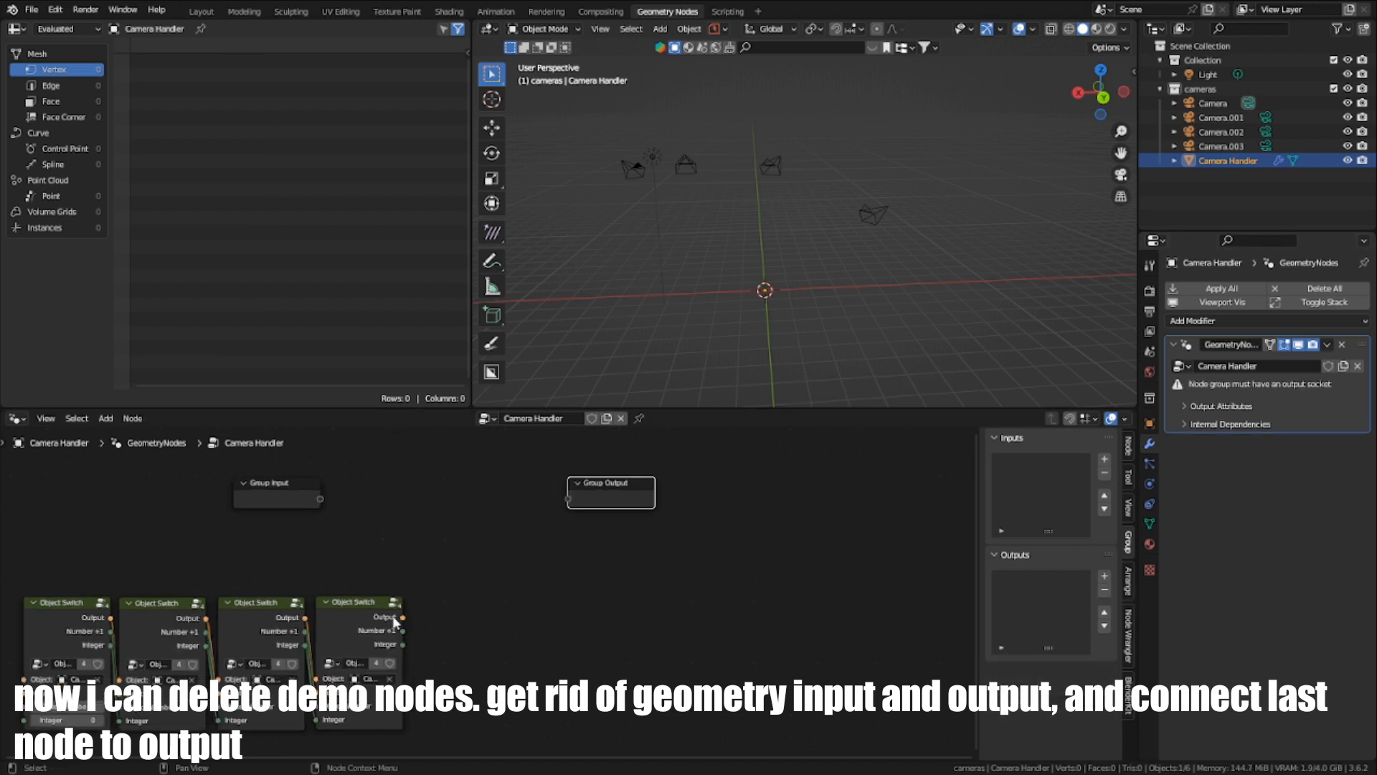
pyautogui.moveTo(402, 617); pyautogui.dragTo(574, 501)
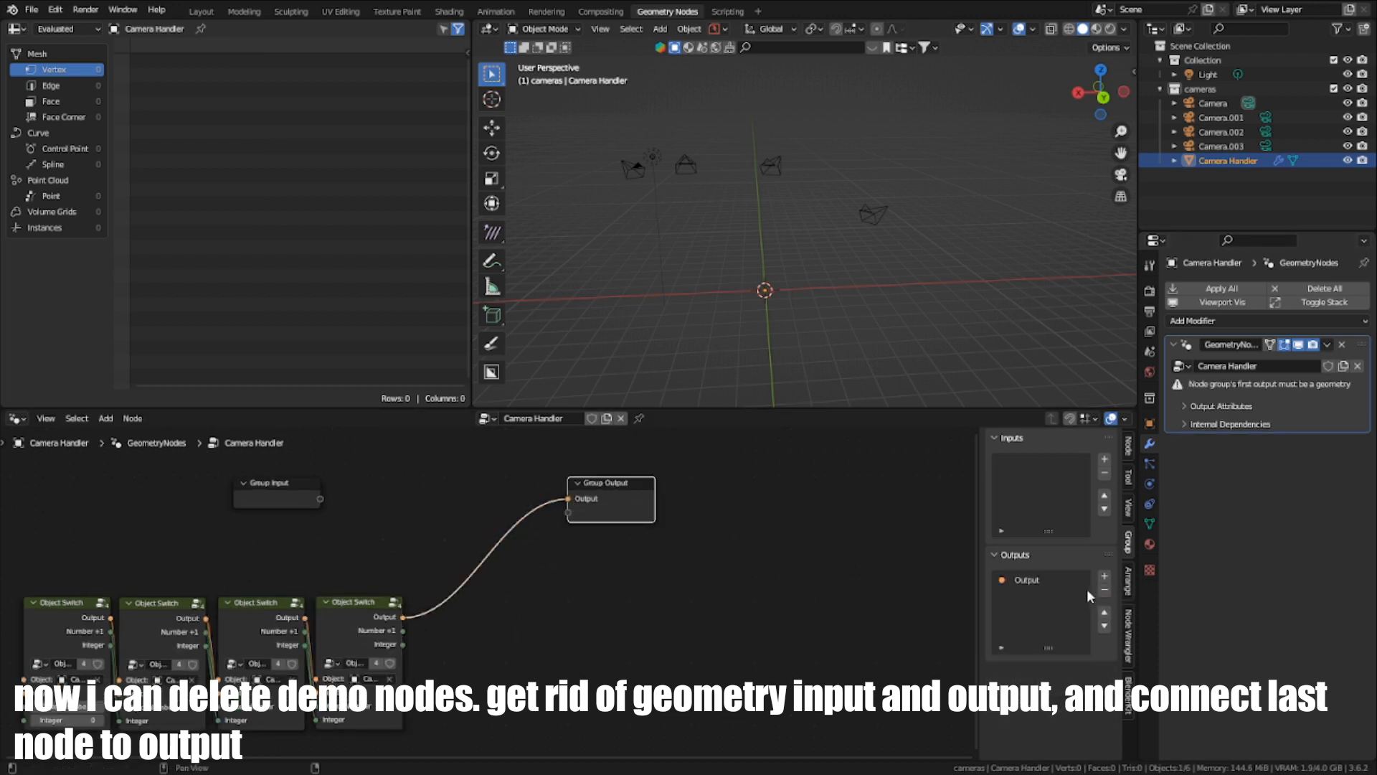
pyautogui.doubleClick(1050, 577)
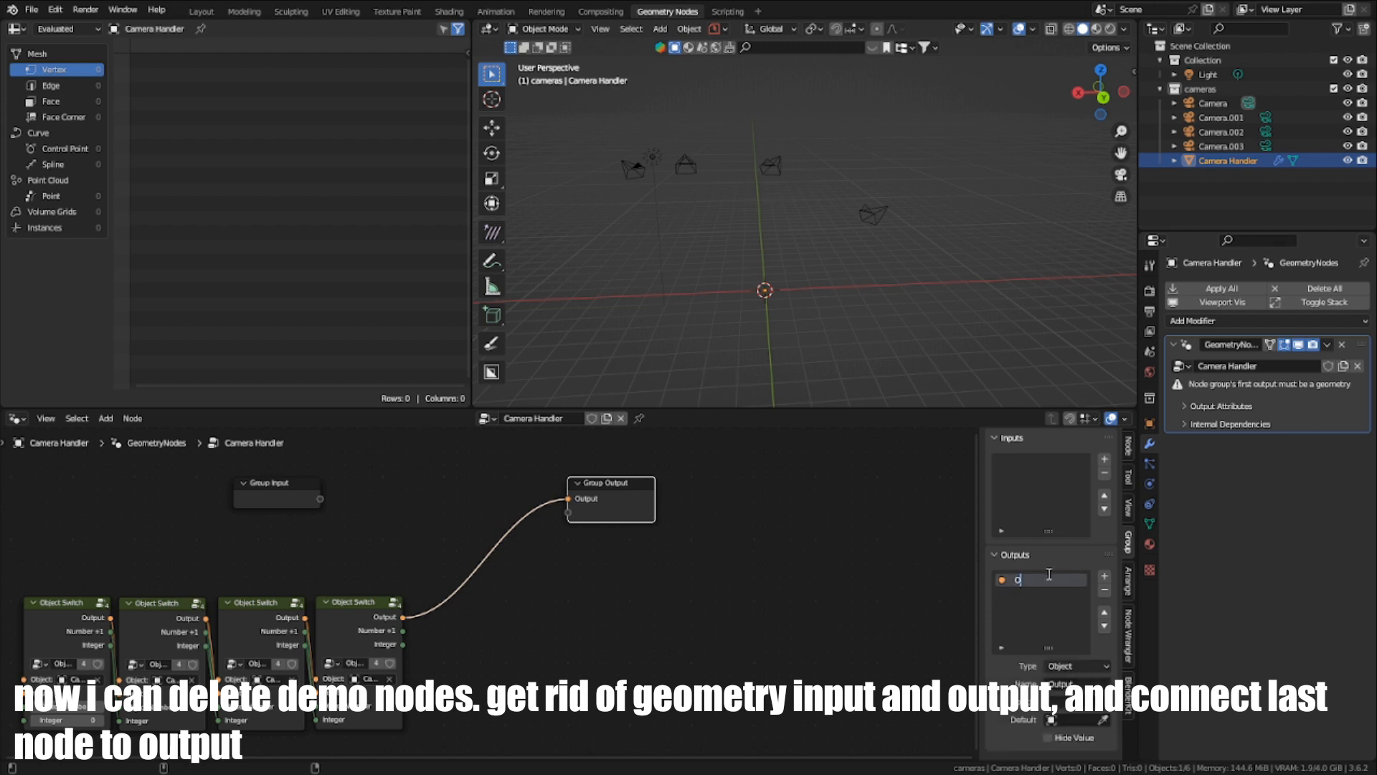
pyautogui.write('Object')
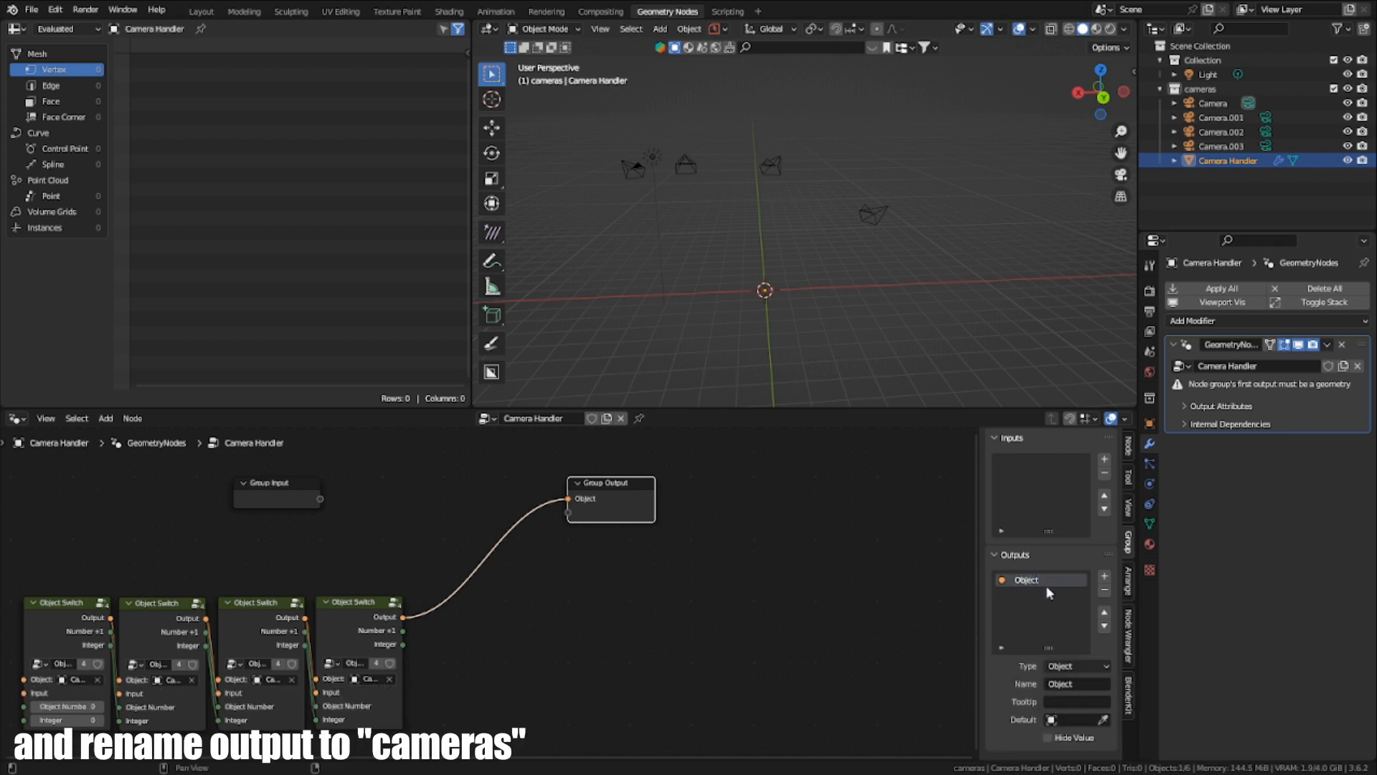
# - Move the four Object Switch nodes closer to Group Input and Group Output, and rename the group's output socket Cameras
pyautogui.scroll(-6, 247, 577)
pyautogui.moveTo(243, 577); pyautogui.dragTo(342, 589, button='middle')
pyautogui.moveTo(577, 722); pyautogui.dragTo(436, 590)
pyautogui.scroll(4, 359, 651)
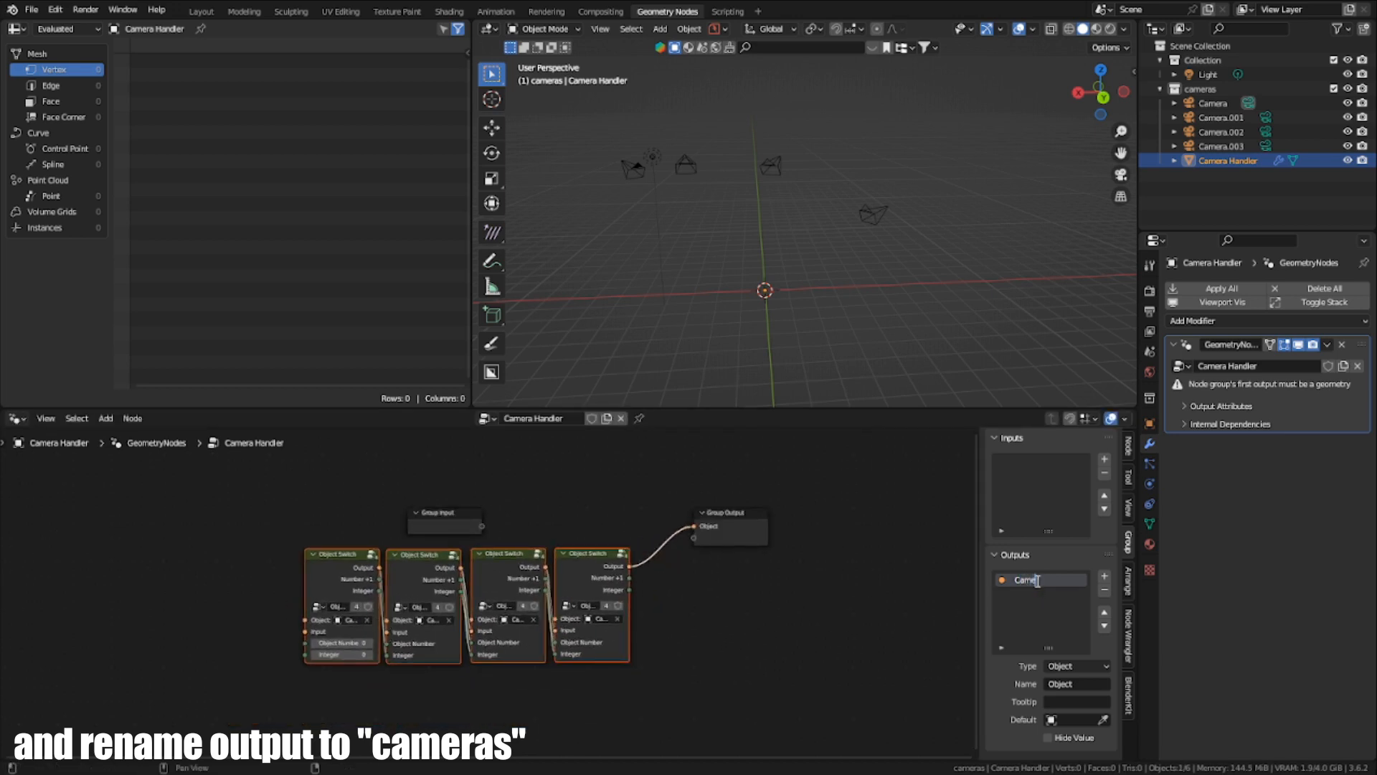
pyautogui.scroll(2, 468, 617)
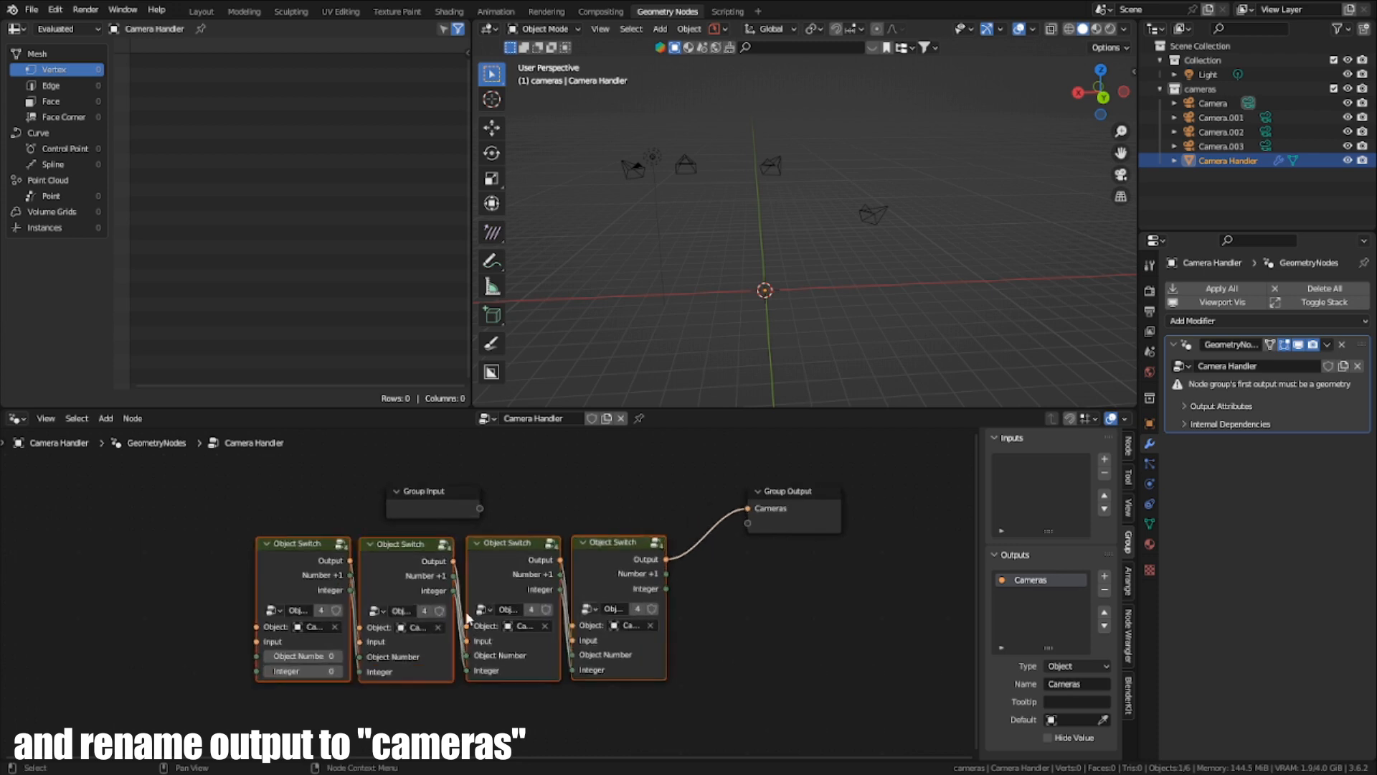
# - Move the Group Output node right beside the last Object Switch node
pyautogui.moveTo(786, 517); pyautogui.dragTo(646, 614)
pyautogui.moveTo(646, 614); pyautogui.dragTo(709, 594, button='middle')
pyautogui.scroll(1, 734, 466)
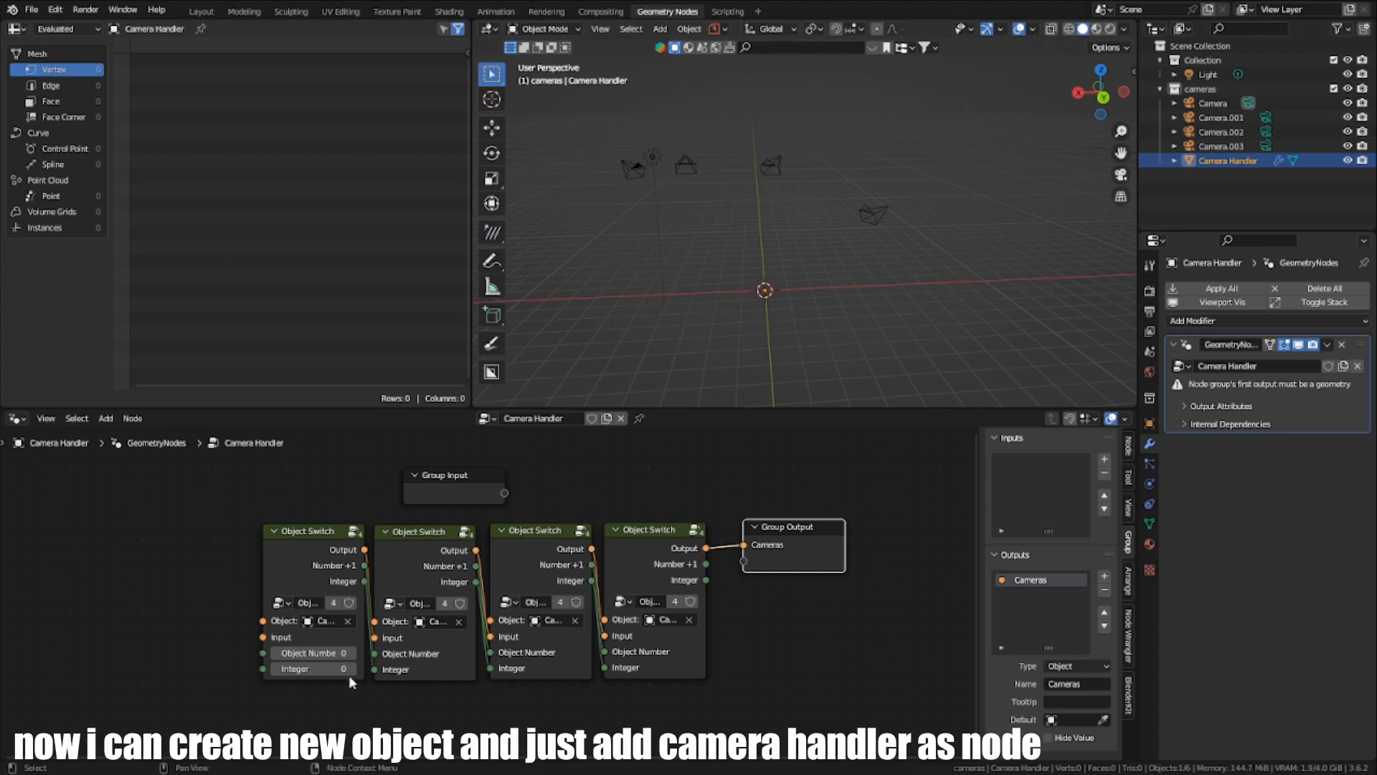
# - Add a Monkey mesh to the scene and create a new geometry node tree for it
pyautogui.scroll(-3, 349, 680)
pyautogui.scroll(2, 760, 301)
pyautogui.hotkey('shift', 'a')
pyautogui.moveTo(740, 289)
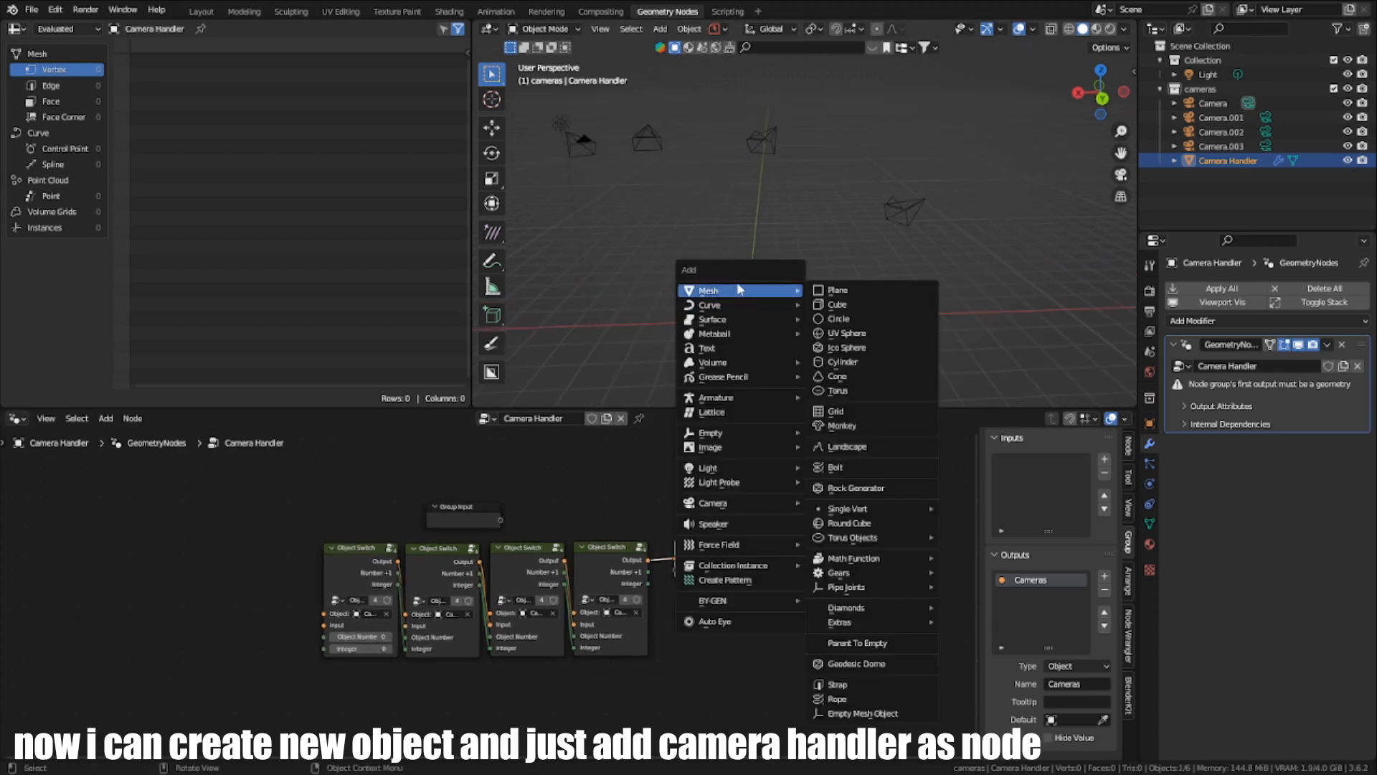
pyautogui.click(843, 426)
pyautogui.moveTo(821, 312); pyautogui.dragTo(853, 302, button='middle')
pyautogui.click(566, 418)
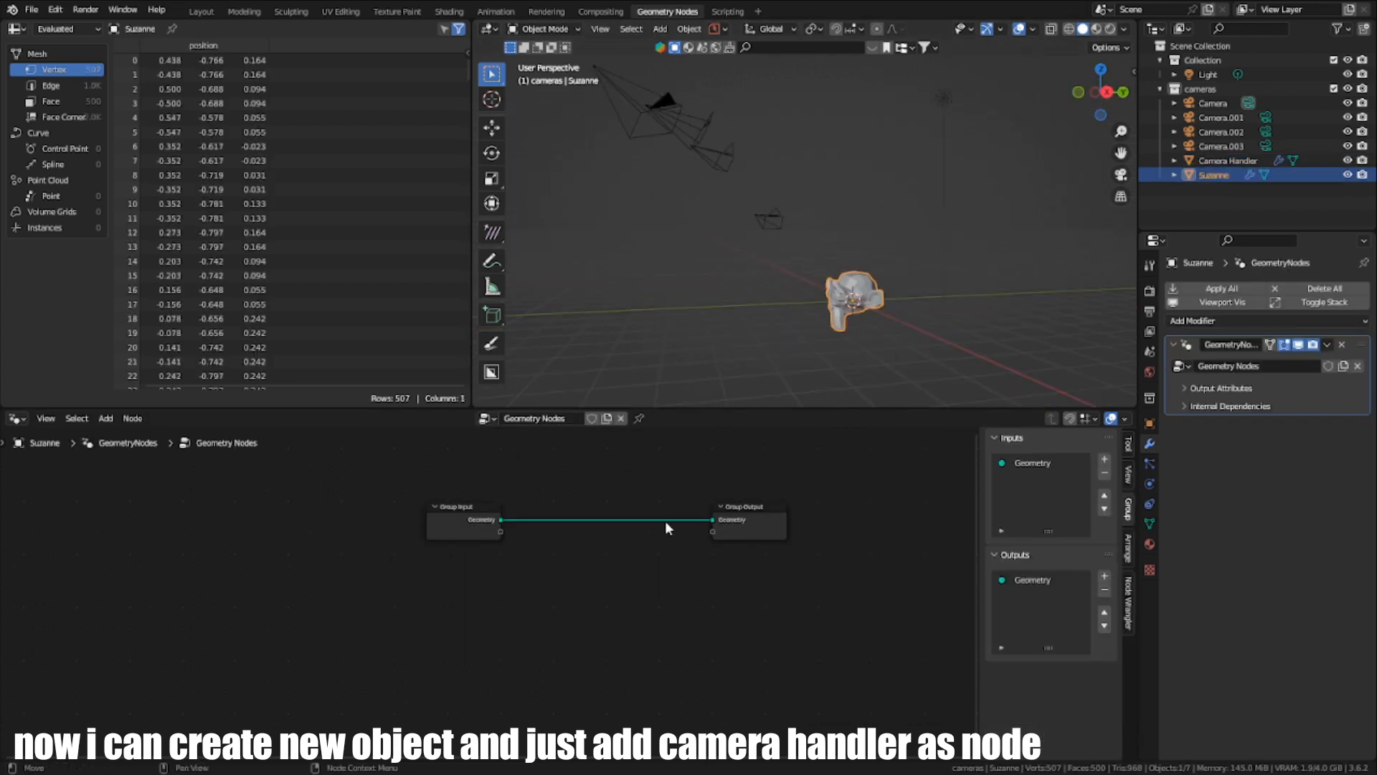
# - Add a Transform Geometry node on the Geometry link between Group Input and Group Output
pyautogui.hotkey('shift', 'a')
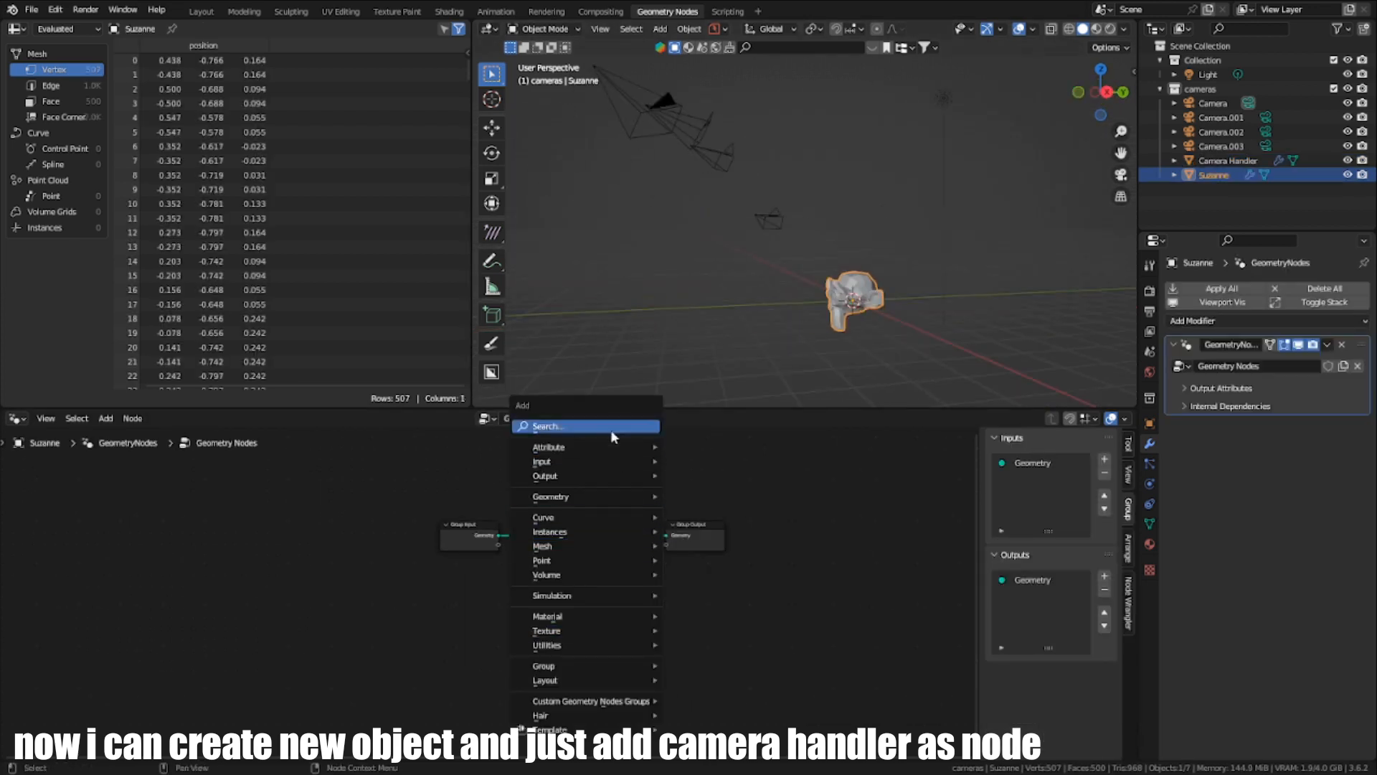
pyautogui.click(608, 427)
pyautogui.write('tra')
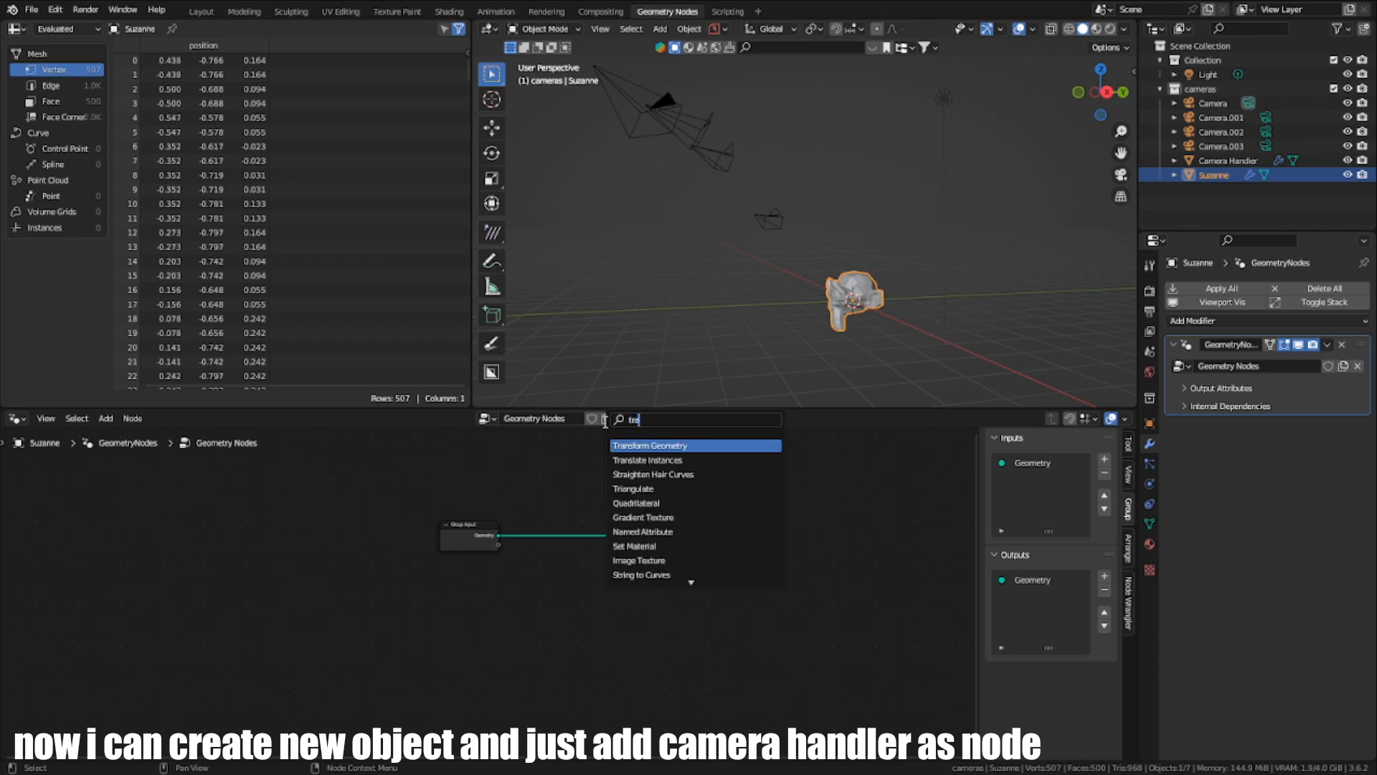
pyautogui.click(663, 447)
pyautogui.click(652, 564)
pyautogui.scroll(2, 653, 563)
pyautogui.hotkey('shift', 'a')
pyautogui.click(599, 460)
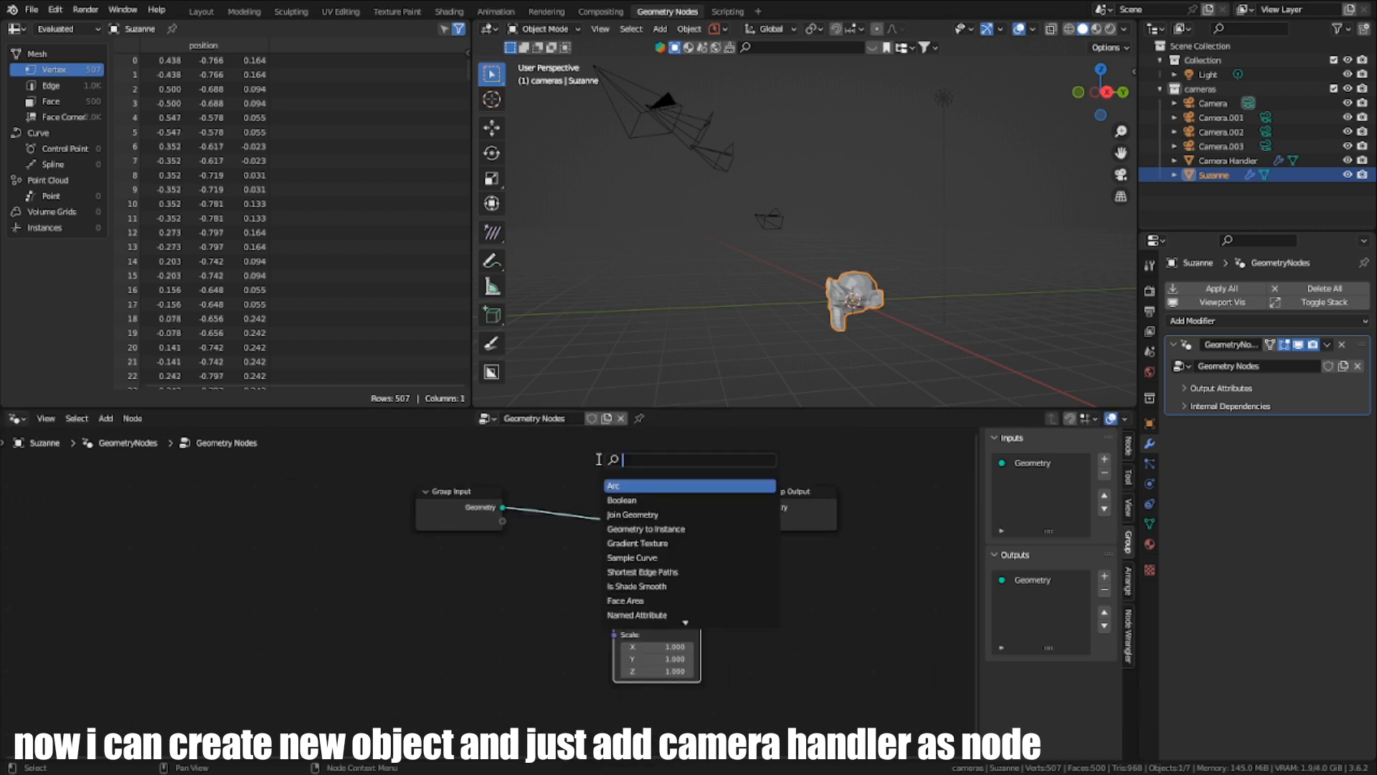
pyautogui.write('objec')
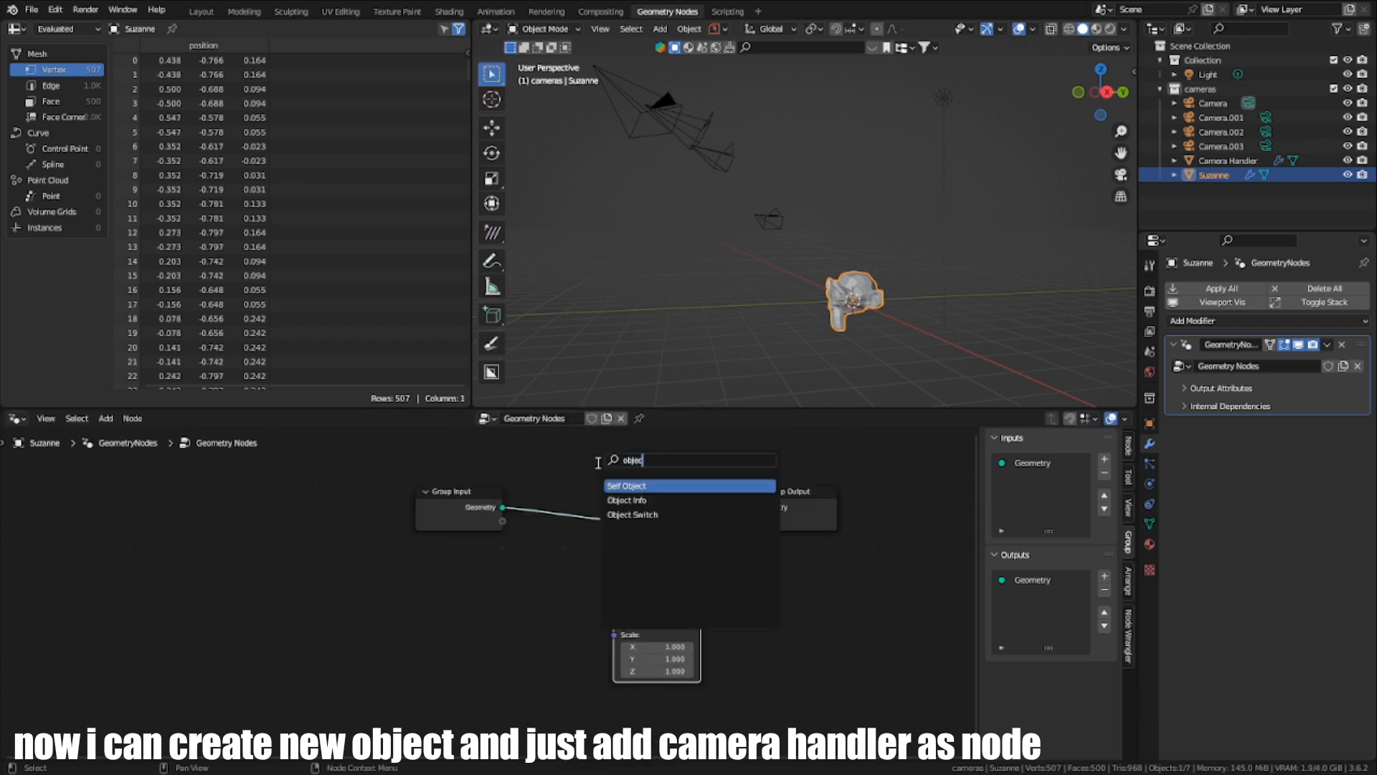
pyautogui.press('Escape')
# - Add an Object Info node below the Transform Geometry node
pyautogui.hotkey('shift', 'a')
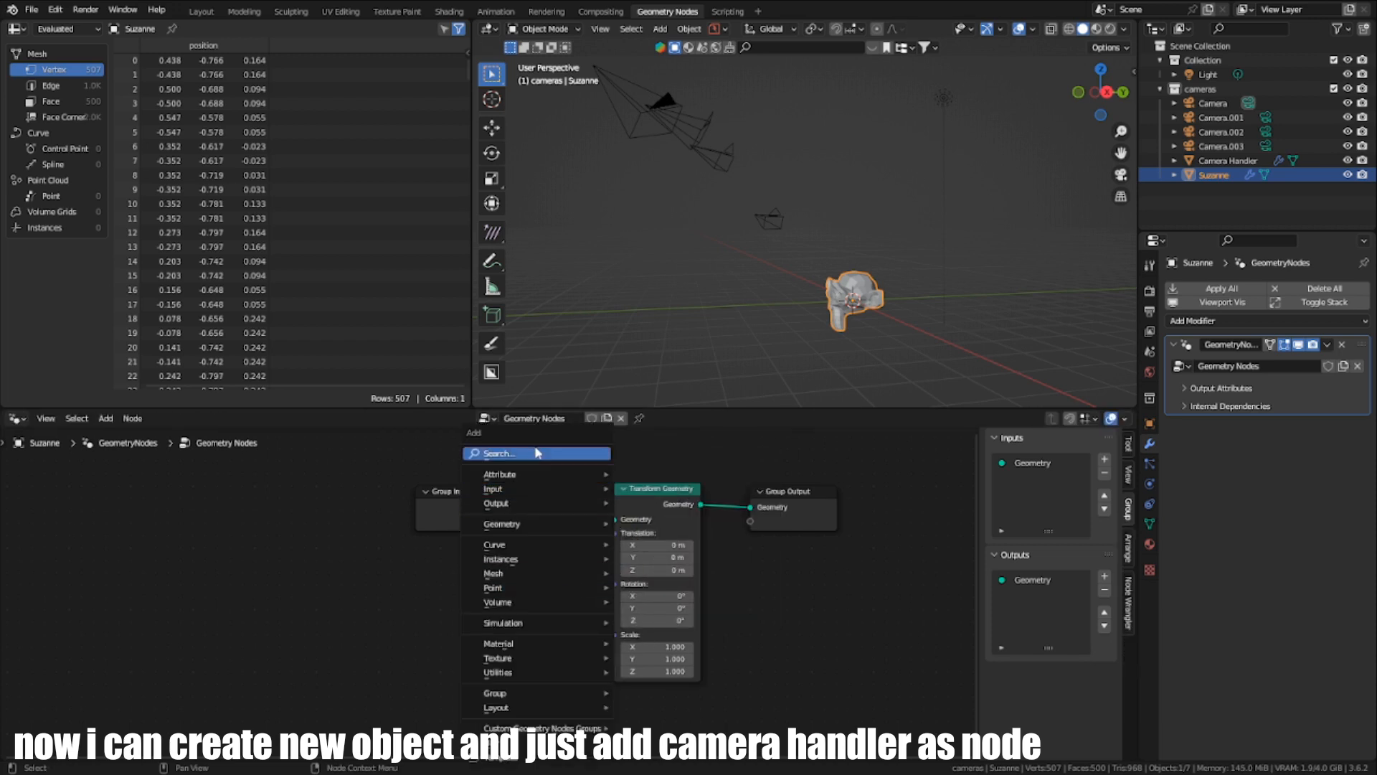
pyautogui.click(539, 449)
pyautogui.write('objec')
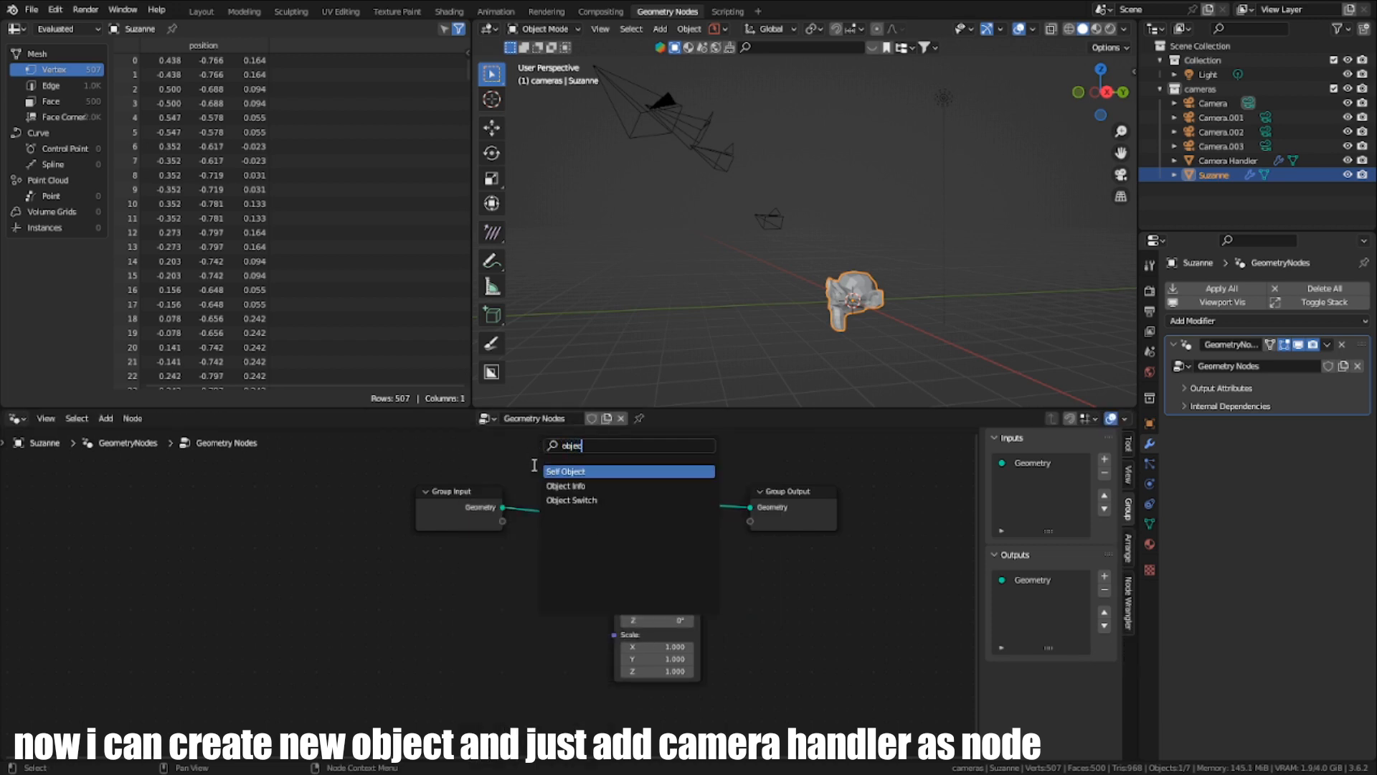
pyautogui.click(566, 485)
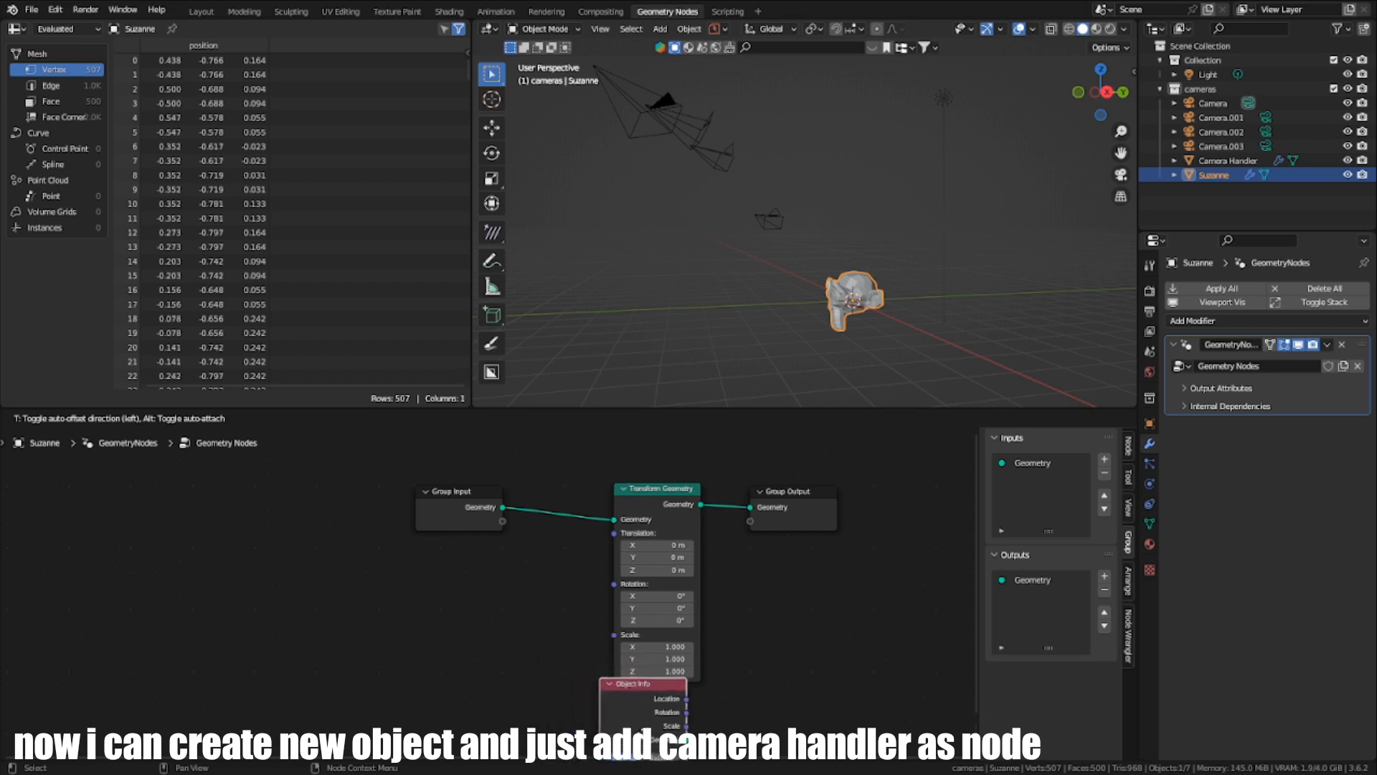
pyautogui.moveTo(639, 657); pyautogui.dragTo(638, 591, button='middle')
# - Link Object Info's Location and Rotation outputs to the Transform Geometry node's Translation and Rotation inputs
pyautogui.scroll(3, 637, 592)
pyautogui.moveTo(708, 645); pyautogui.dragTo(604, 480)
pyautogui.moveTo(710, 706); pyautogui.dragTo(741, 702)
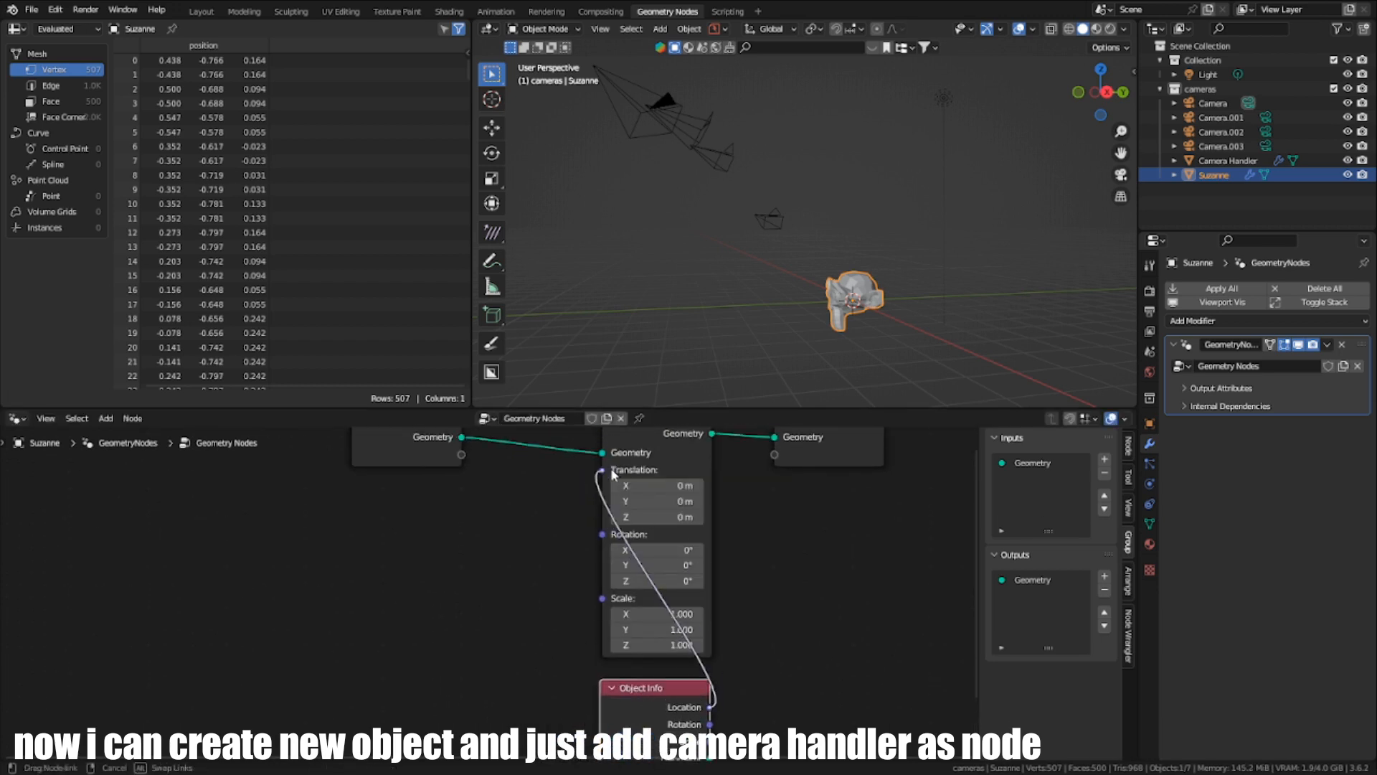
pyautogui.moveTo(613, 475); pyautogui.dragTo(610, 473)
pyautogui.moveTo(673, 566); pyautogui.dragTo(605, 489, button='middle')
pyautogui.moveTo(639, 646); pyautogui.dragTo(535, 709)
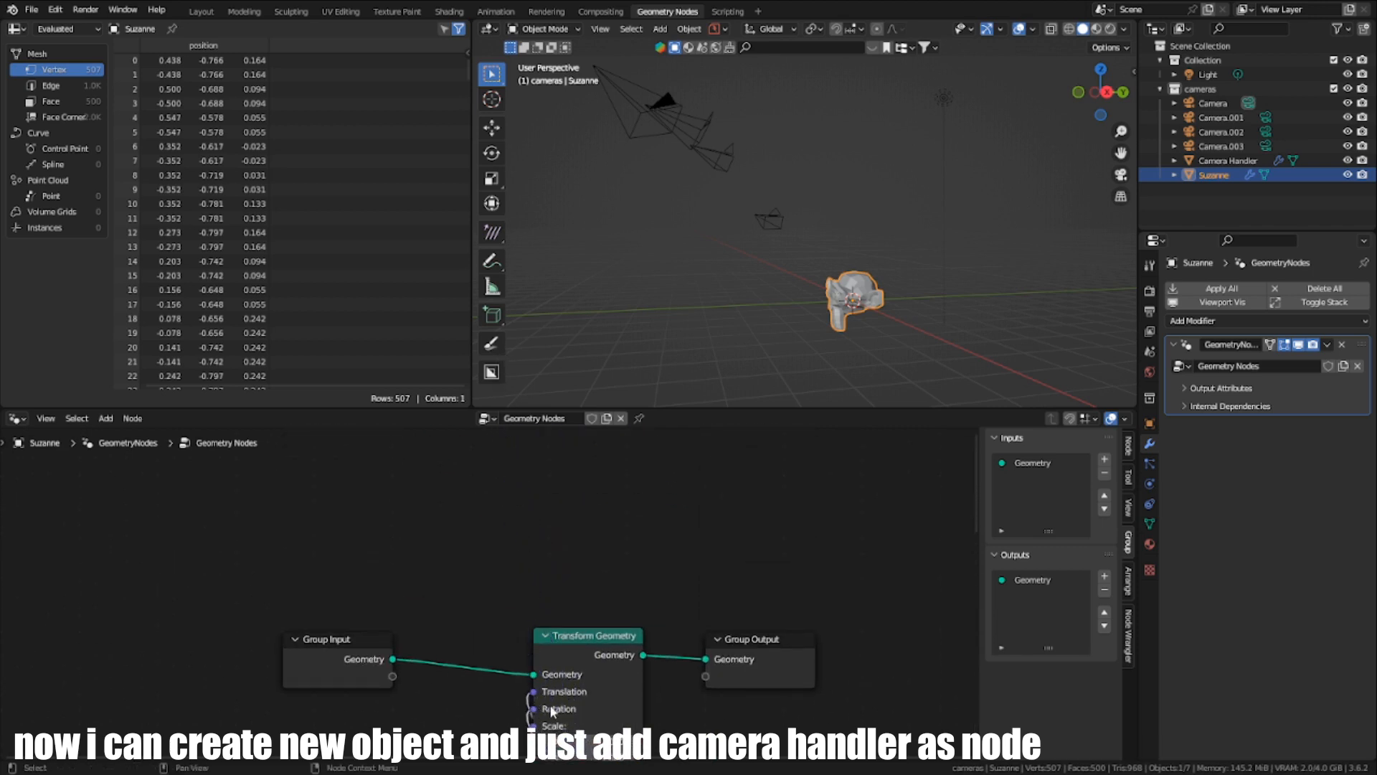
# - Place the Object Info node directly beneath the Transform Geometry node
pyautogui.scroll(-4, 540, 571)
pyautogui.moveTo(553, 713); pyautogui.dragTo(539, 520, button='middle')
pyautogui.moveTo(528, 628); pyautogui.dragTo(533, 583)
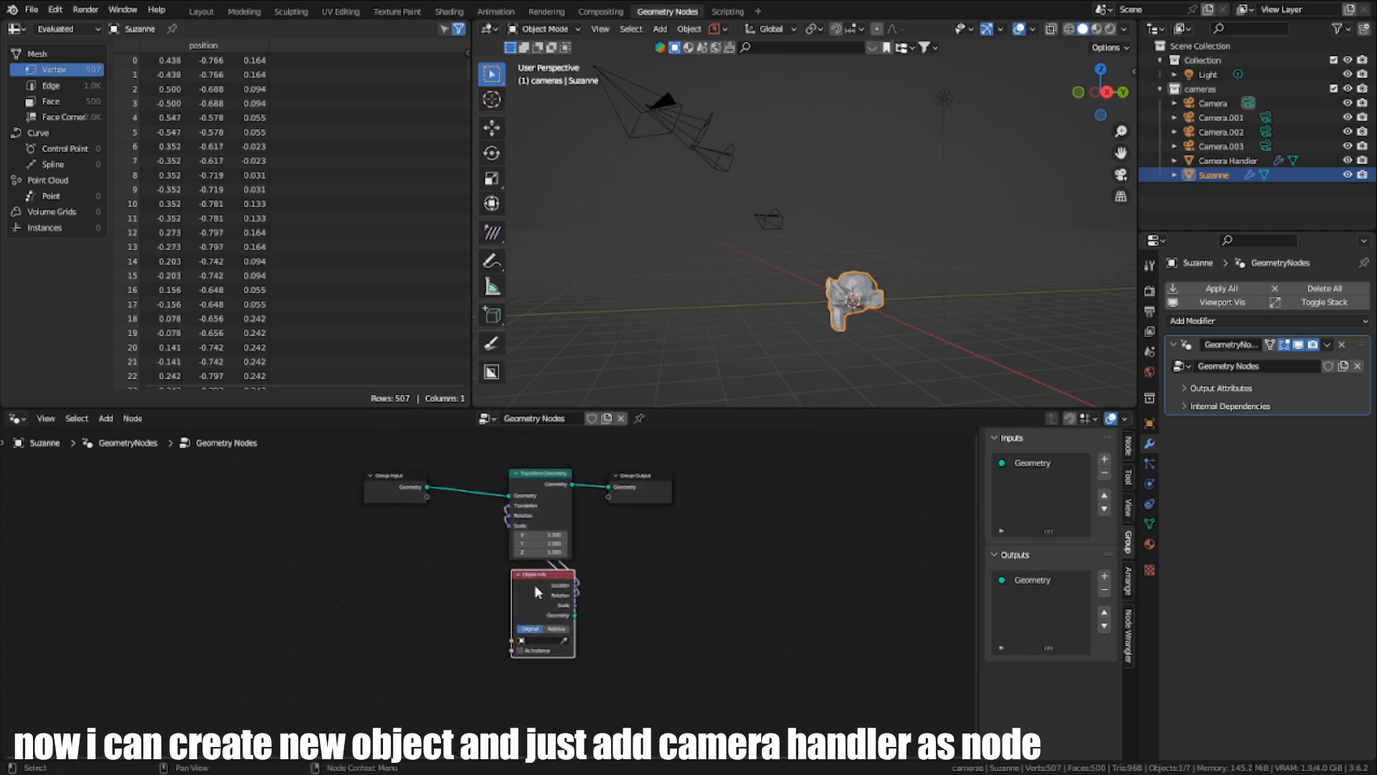
# - Add the Camera Handler group node and link its Cameras output to the Object Info node's Object input
pyautogui.scroll(3, 495, 624)
pyautogui.hotkey('shift', 'a')
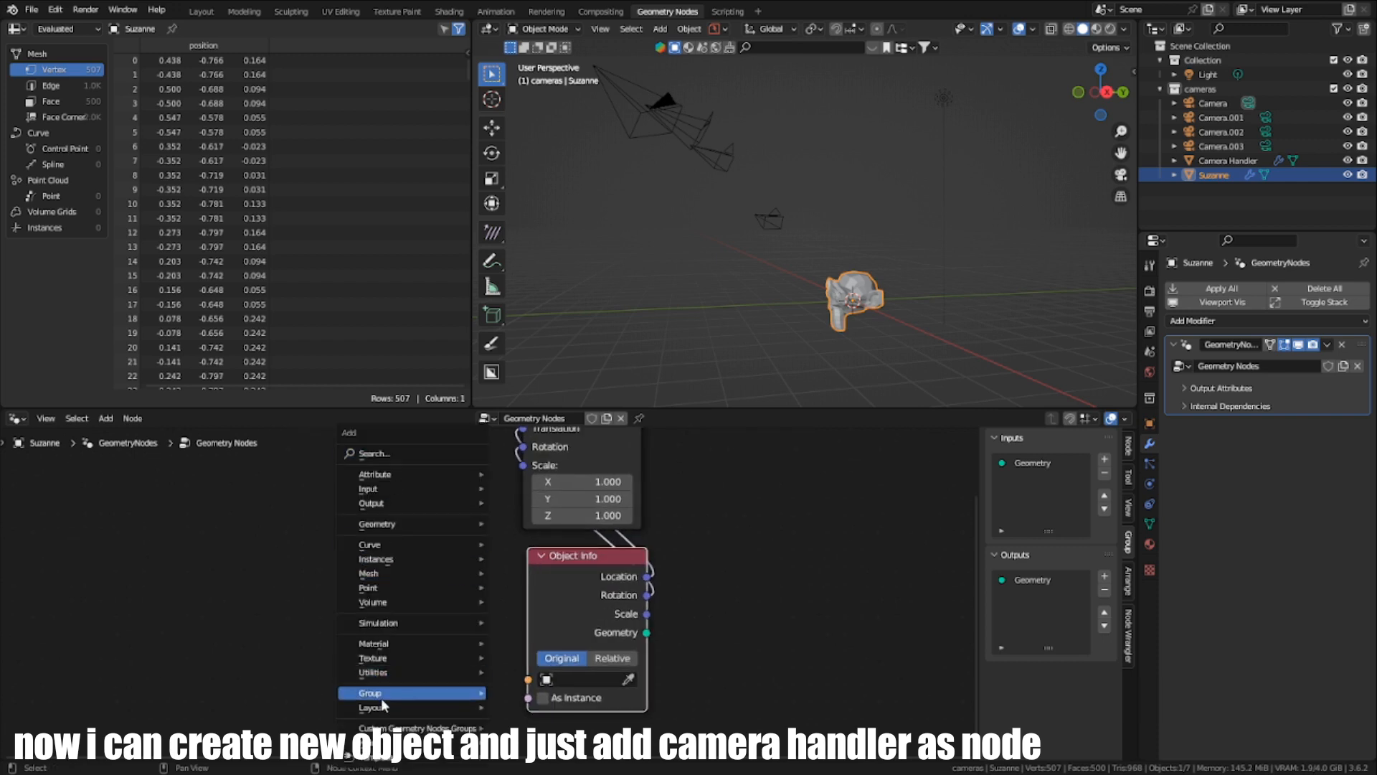
pyautogui.moveTo(437, 693)
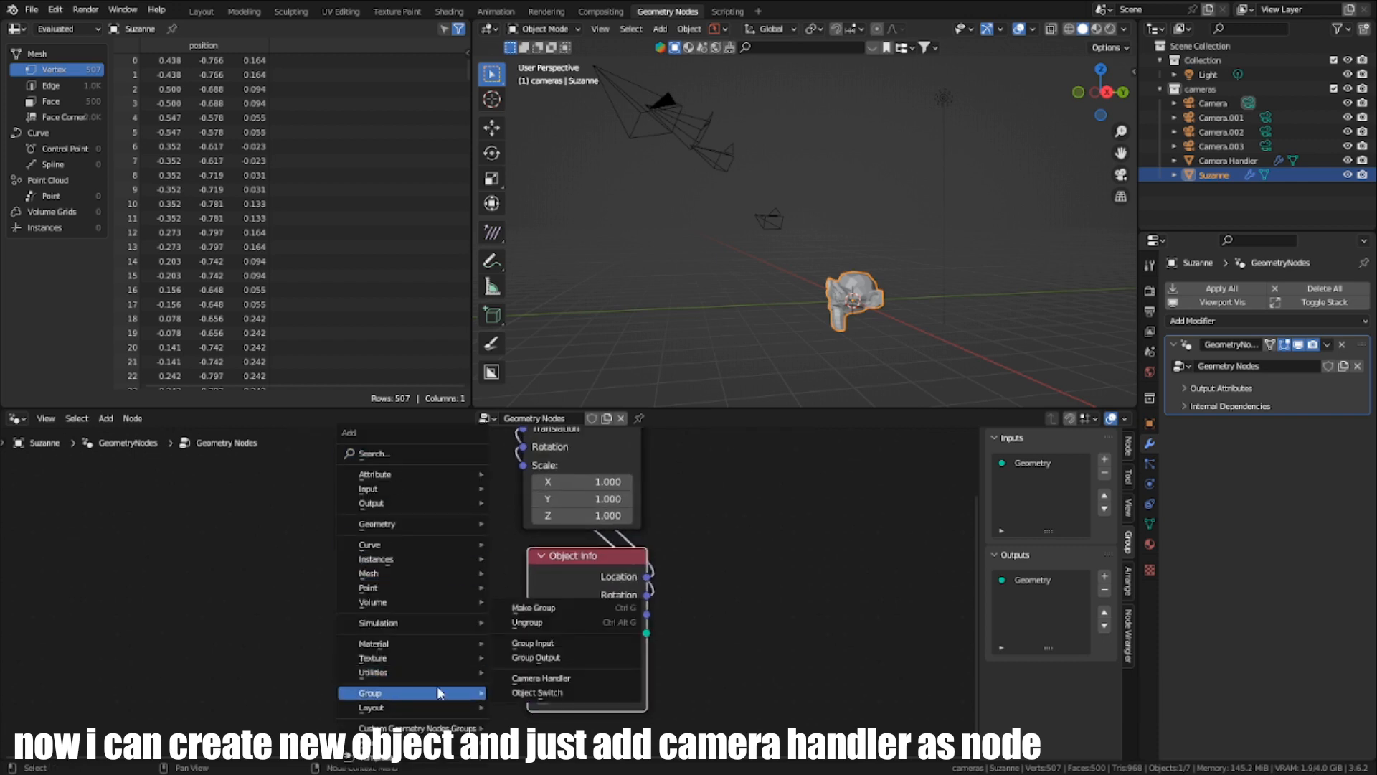
pyautogui.click(567, 678)
pyautogui.click(322, 583)
pyautogui.moveTo(442, 615); pyautogui.dragTo(527, 680)
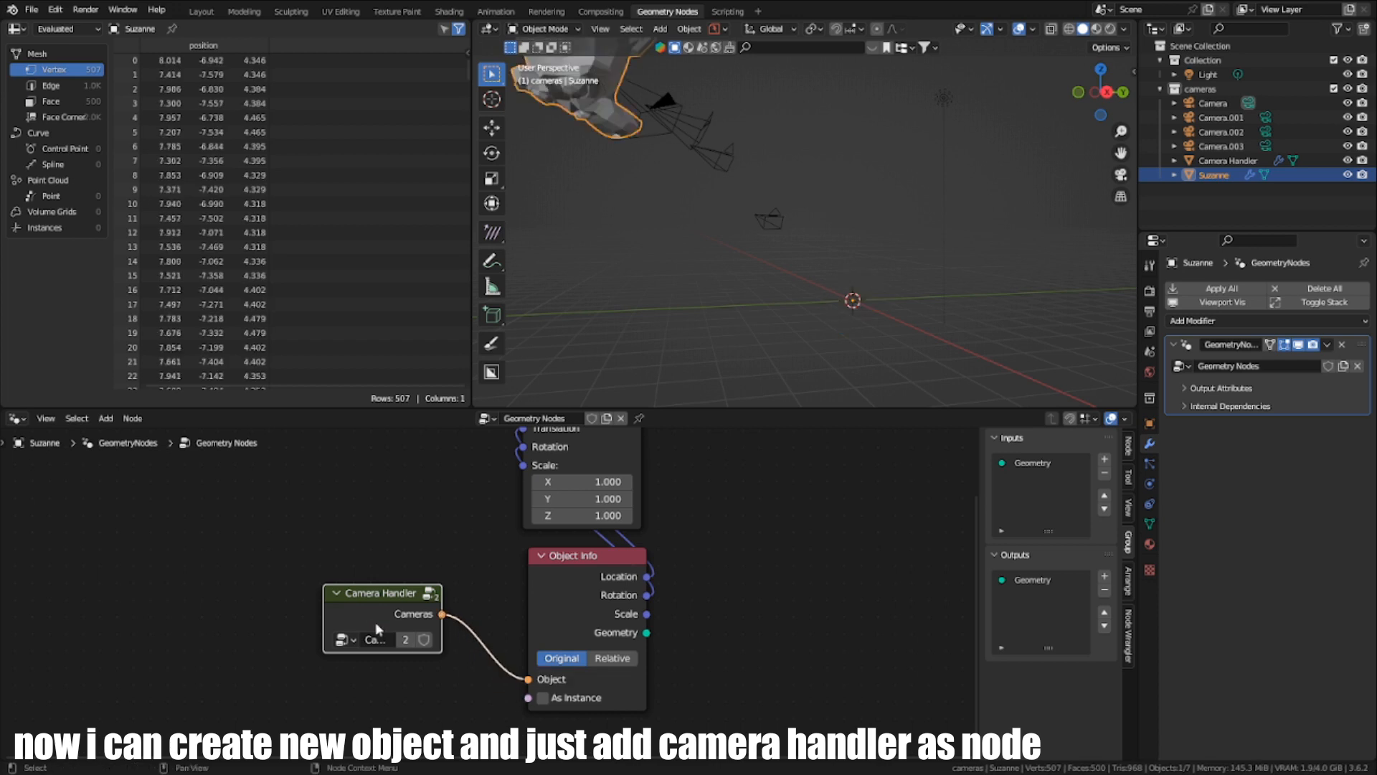
# - Place the Camera Handler node directly beneath the Object Info node
pyautogui.moveTo(377, 629); pyautogui.dragTo(567, 721)
pyautogui.scroll(-3, 588, 657)
pyautogui.scroll(-2, 612, 573)
pyautogui.moveTo(607, 528); pyautogui.dragTo(596, 543, button='middle')
# - Move the Suzanne object out of the cameras collection into the root Scene Collection
pyautogui.moveTo(796, 291); pyautogui.dragTo(669, 366, button='middle')
pyautogui.scroll(2, 656, 633)
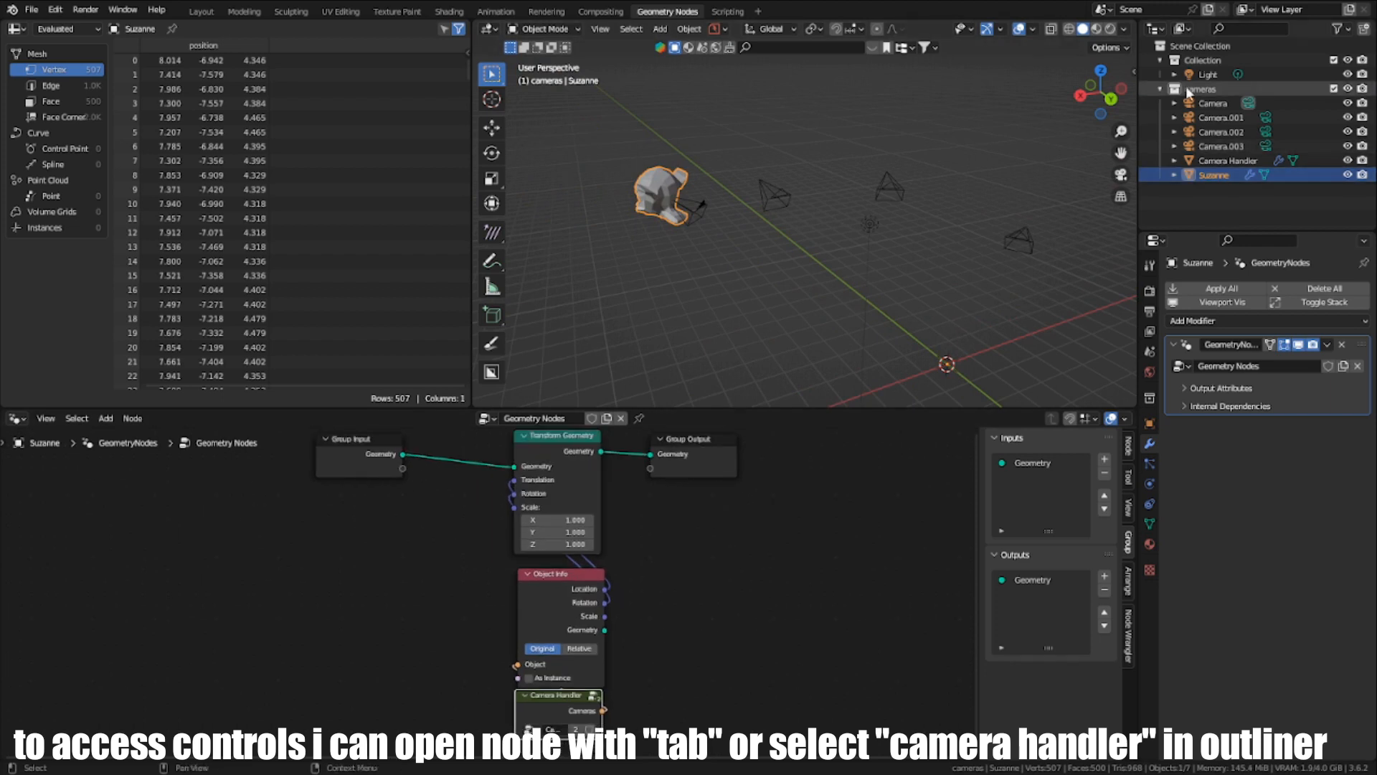
pyautogui.moveTo(1208, 171); pyautogui.dragTo(1199, 46)
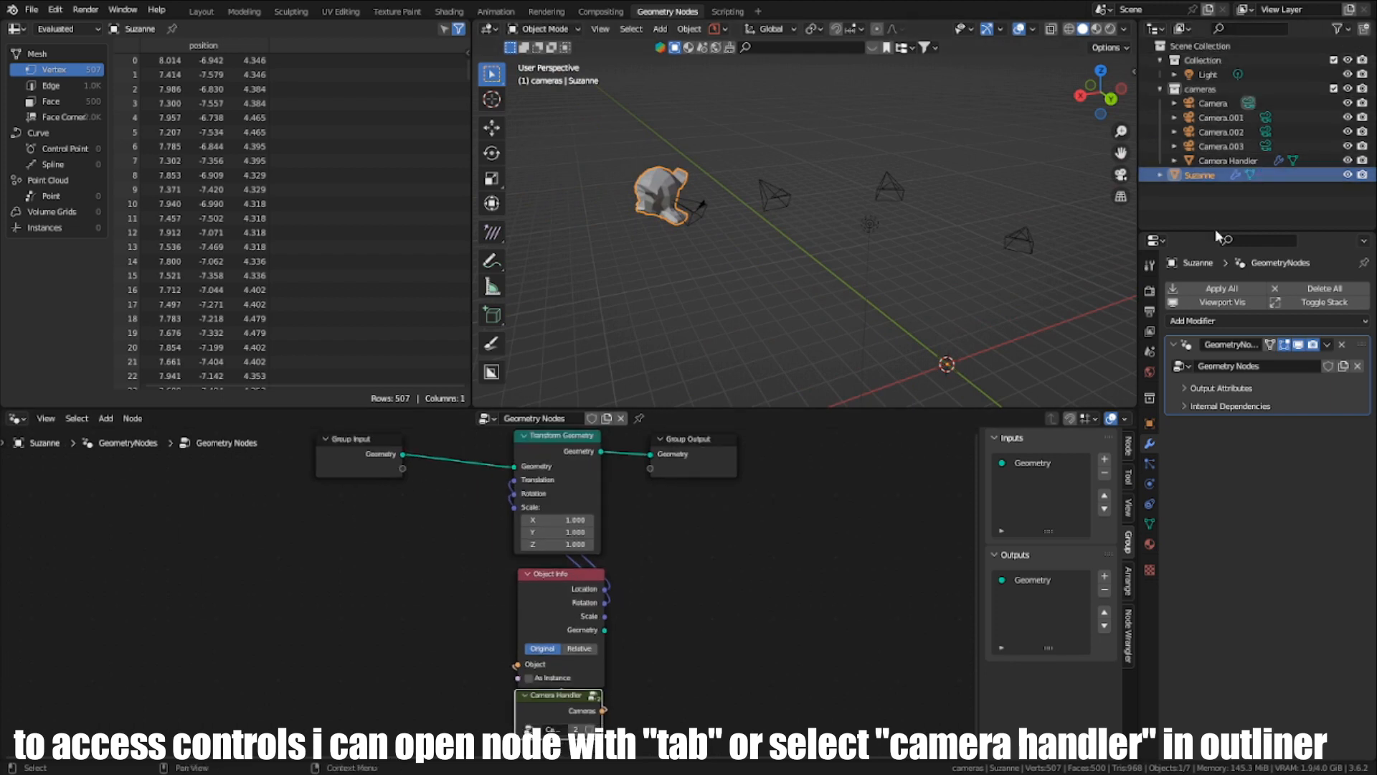
# - Look at the Camera Handler object's node tree, and open the same group for editing from within Suzanne's node tree
pyautogui.click(1220, 162)
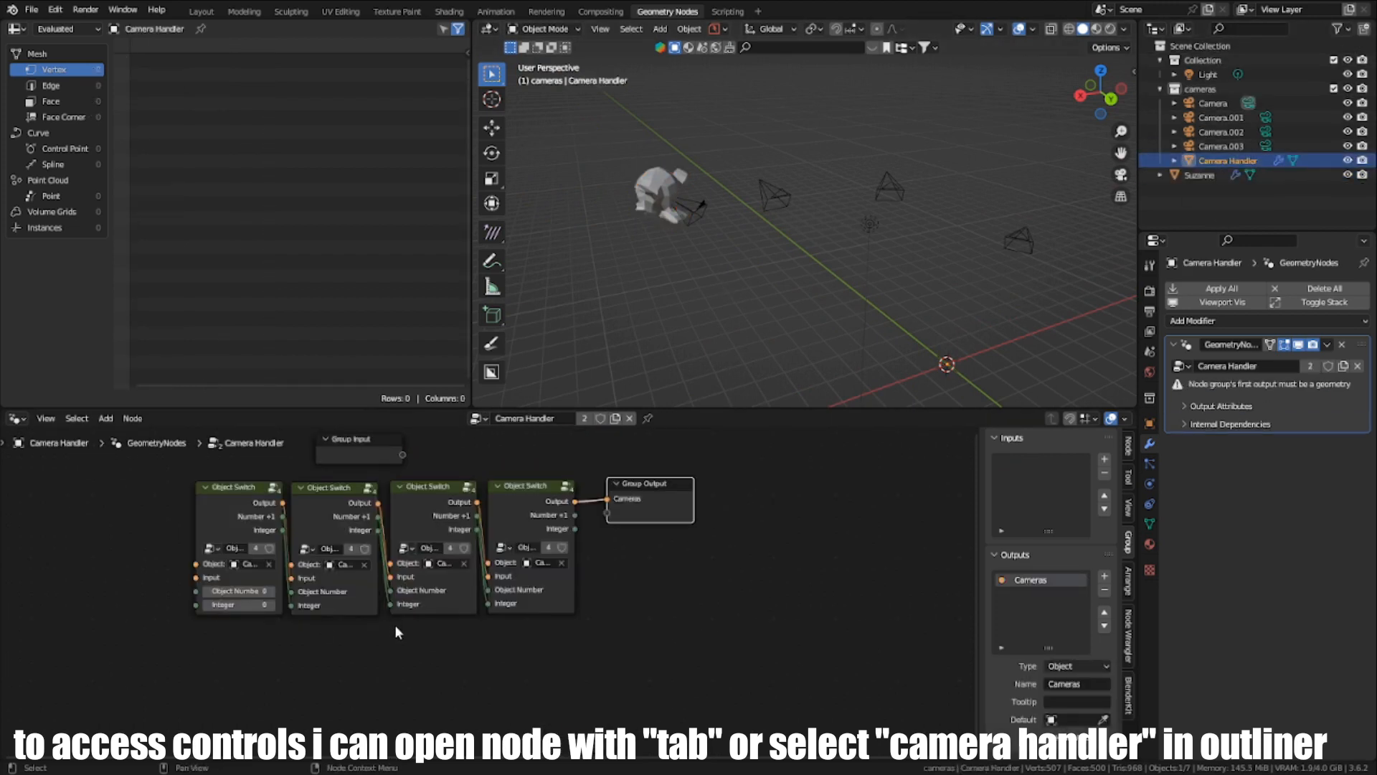
pyautogui.scroll(4, 395, 632)
pyautogui.click(660, 183)
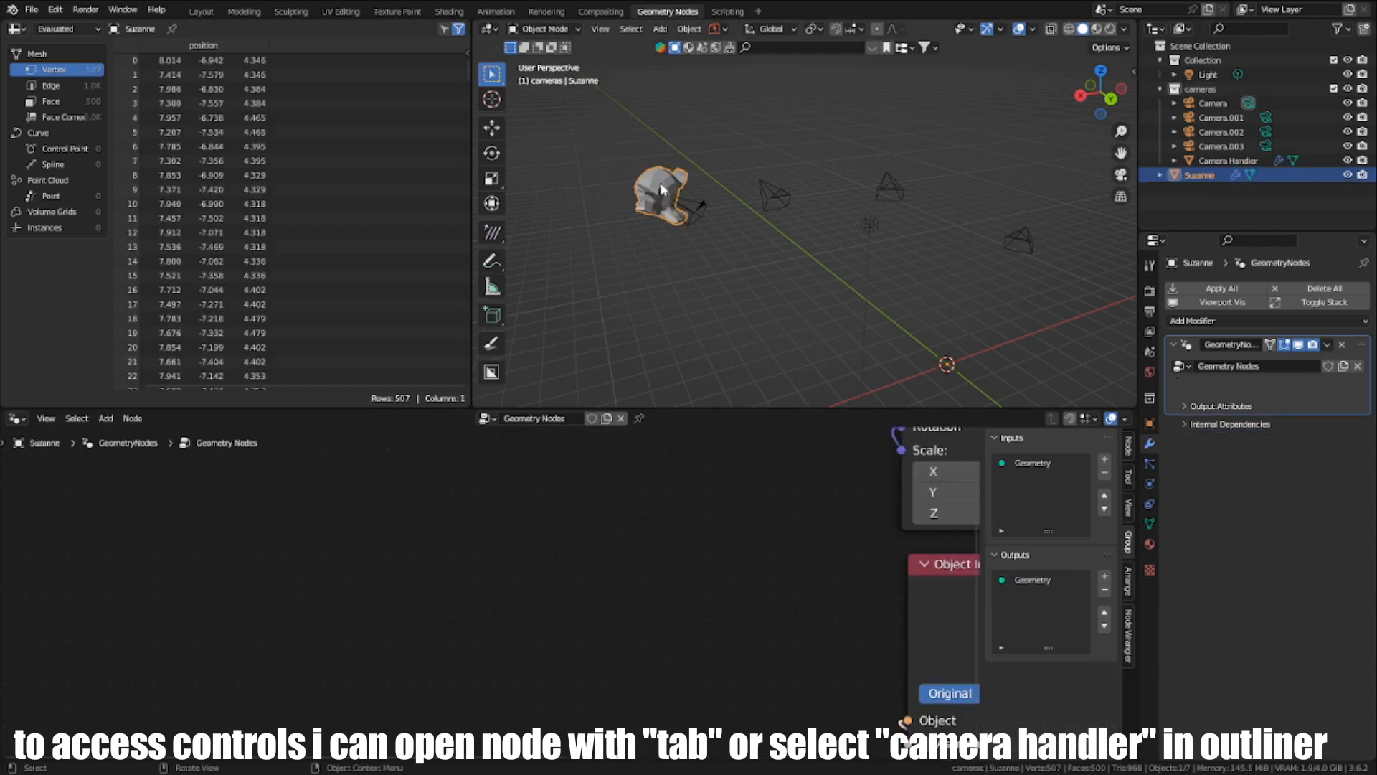
pyautogui.scroll(-3, 606, 575)
pyautogui.moveTo(825, 593); pyautogui.dragTo(528, 495, button='middle')
pyautogui.scroll(-2, 527, 495)
pyautogui.press('Tab')
pyautogui.scroll(3, 549, 568)
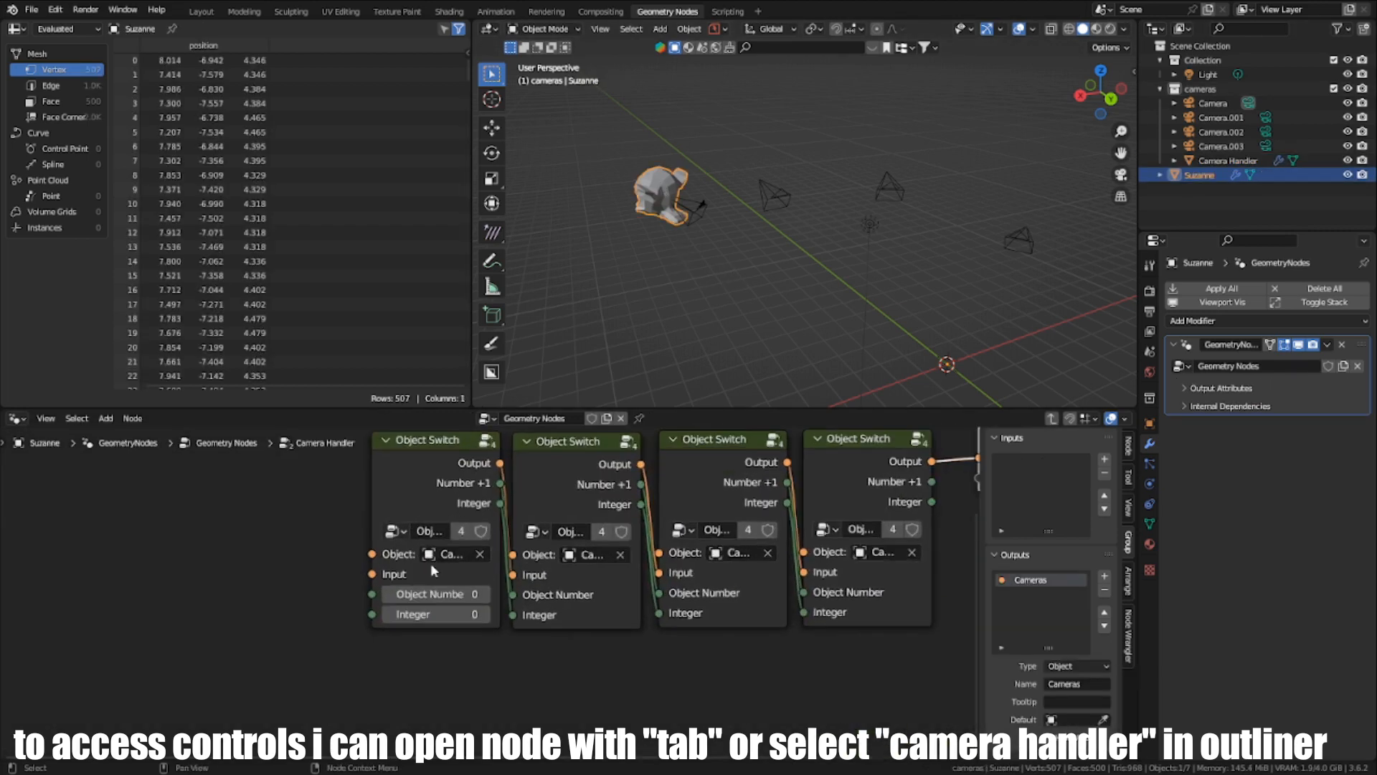
# - Test camera switching by repeatedly changing the first Object Switch node's Integer between 0 and 3, ending at 0
pyautogui.scroll(-2, 522, 626)
pyautogui.click(486, 609)
pyautogui.click(486, 609)
pyautogui.click(486, 609)
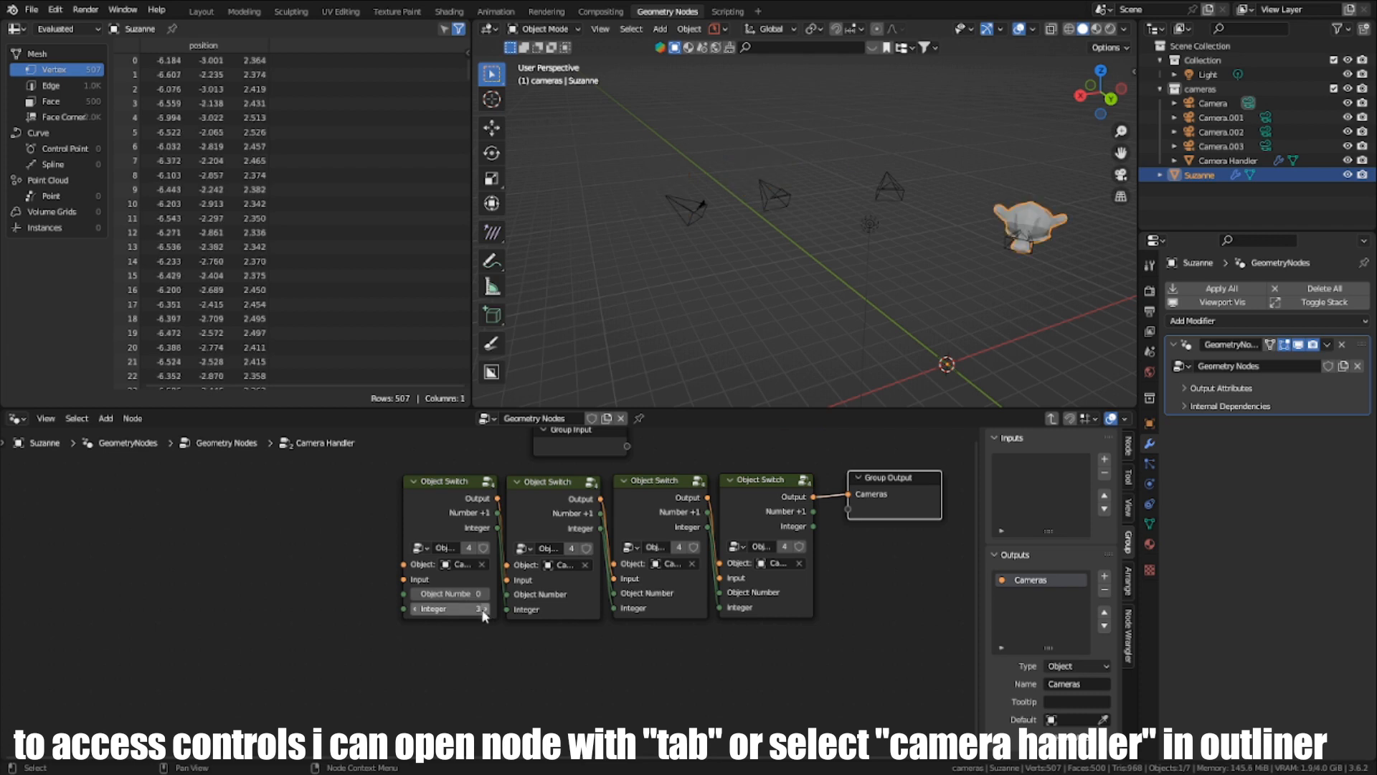
pyautogui.click(414, 609)
pyautogui.click(414, 609)
pyautogui.click(414, 609)
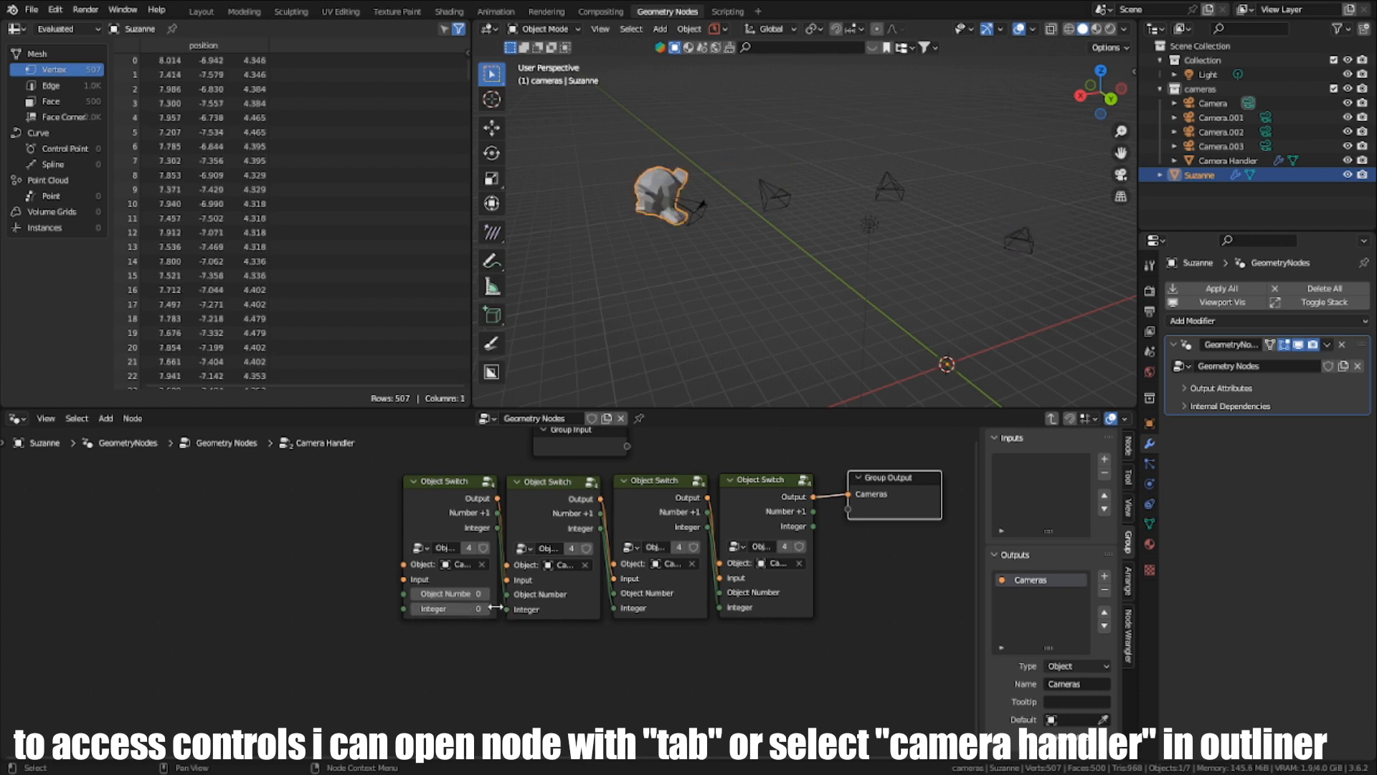
pyautogui.click(489, 609)
pyautogui.click(489, 608)
pyautogui.click(489, 608)
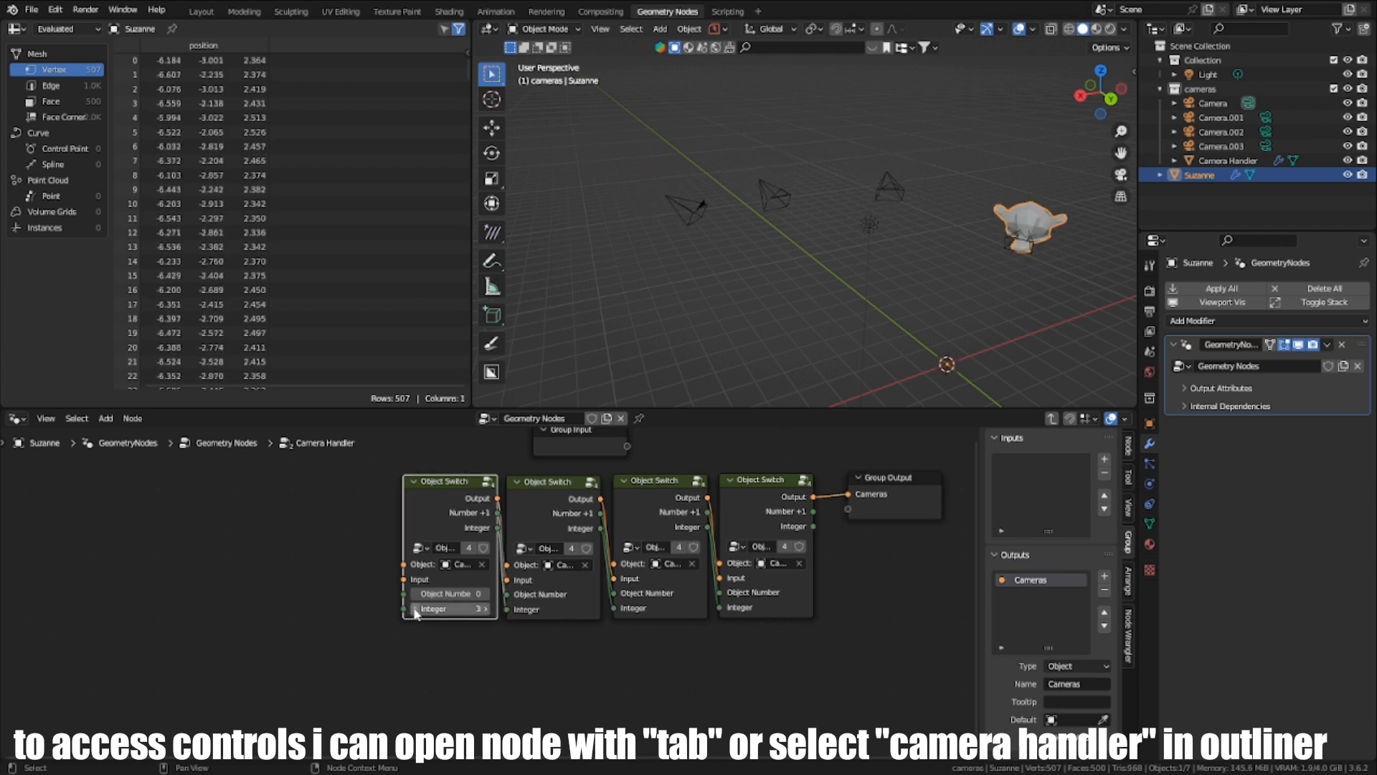
pyautogui.click(414, 609)
pyautogui.click(415, 609)
pyautogui.click(415, 609)
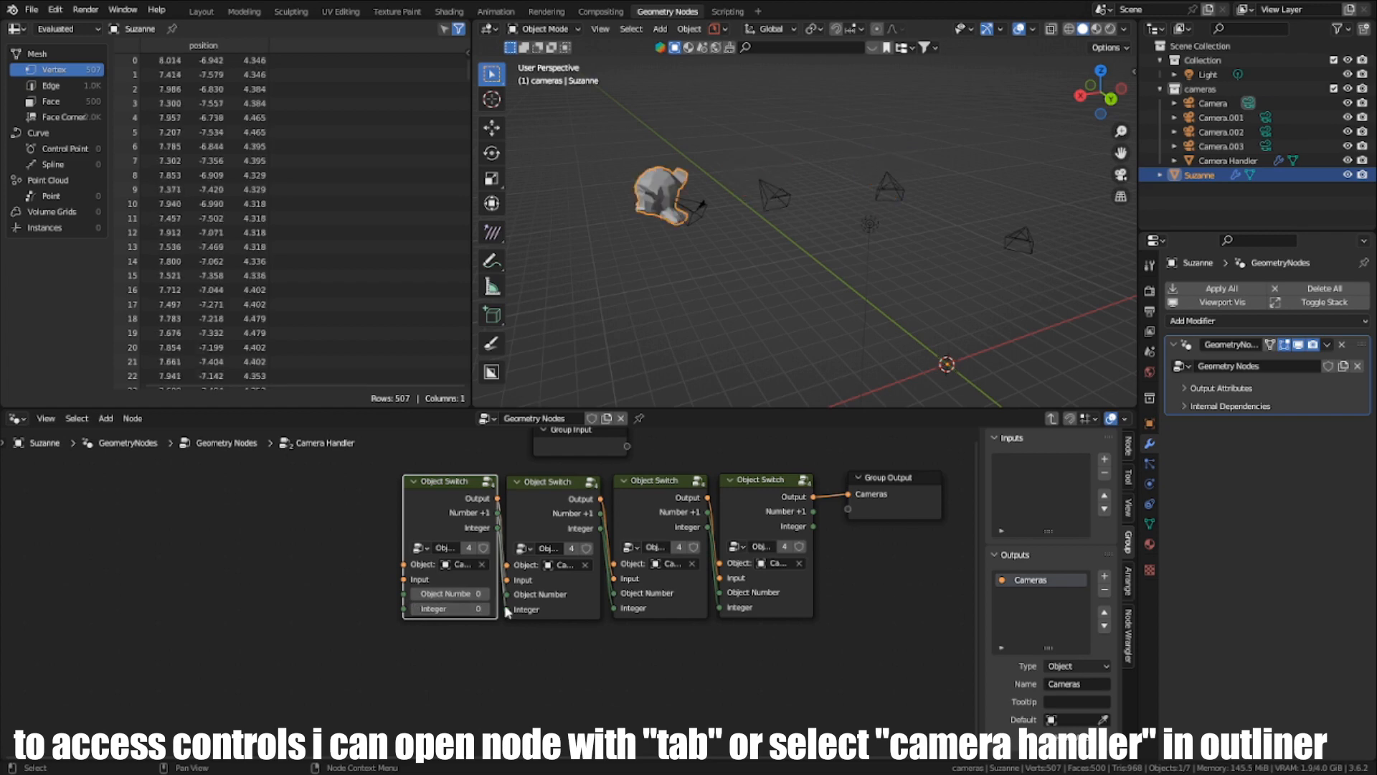
pyautogui.click(488, 609)
pyautogui.click(489, 609)
pyautogui.click(489, 609)
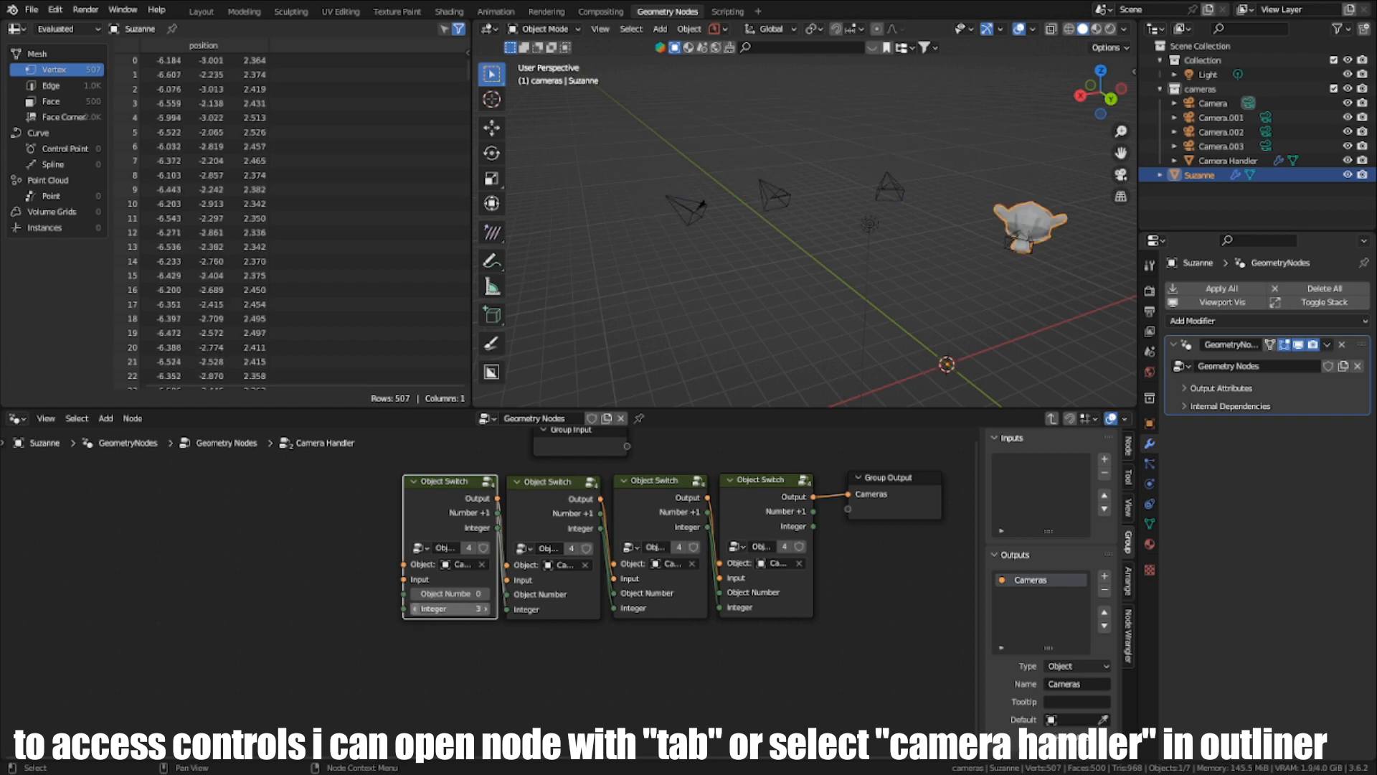
pyautogui.click(414, 609)
pyautogui.click(415, 609)
pyautogui.click(415, 609)
pyautogui.moveTo(684, 548); pyautogui.dragTo(604, 583, button='middle')
pyautogui.scroll(-1, 606, 580)
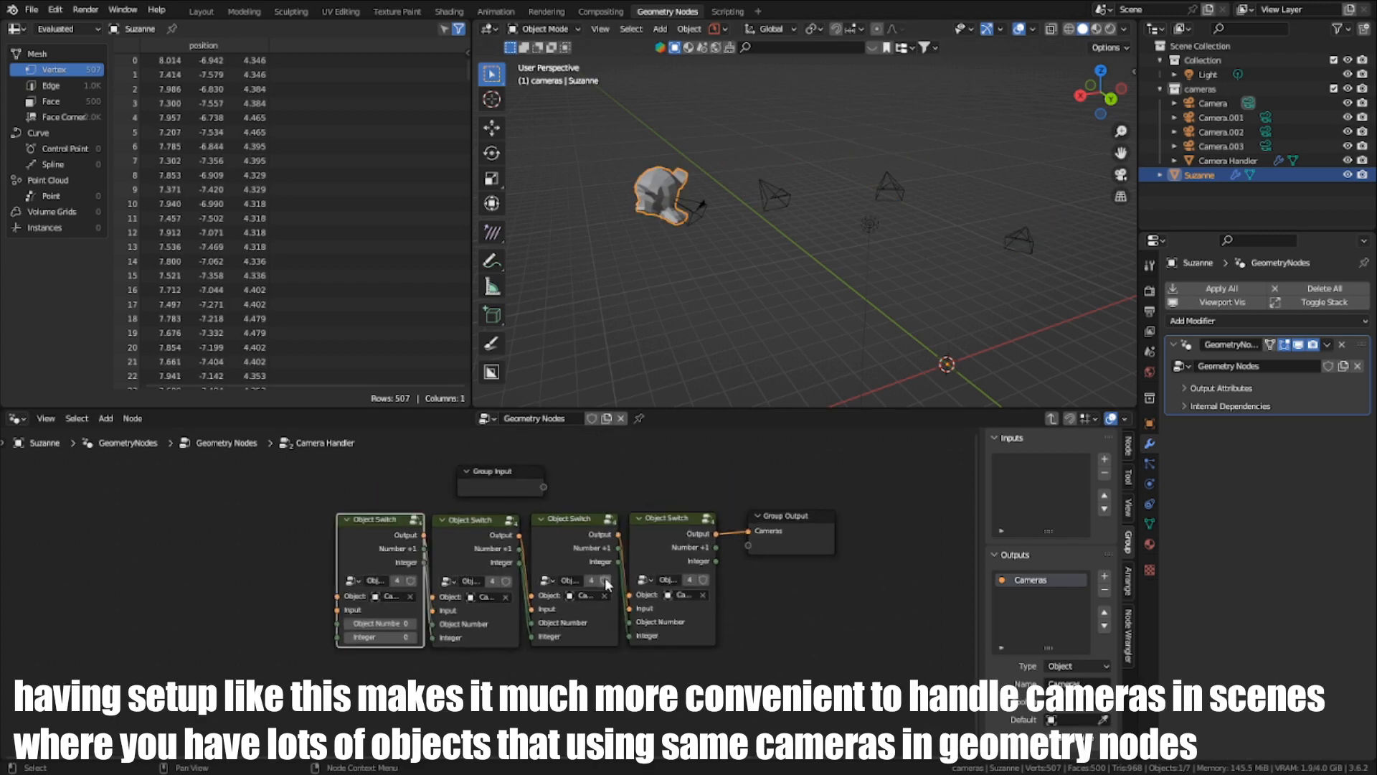
pyautogui.scroll(1, 605, 583)
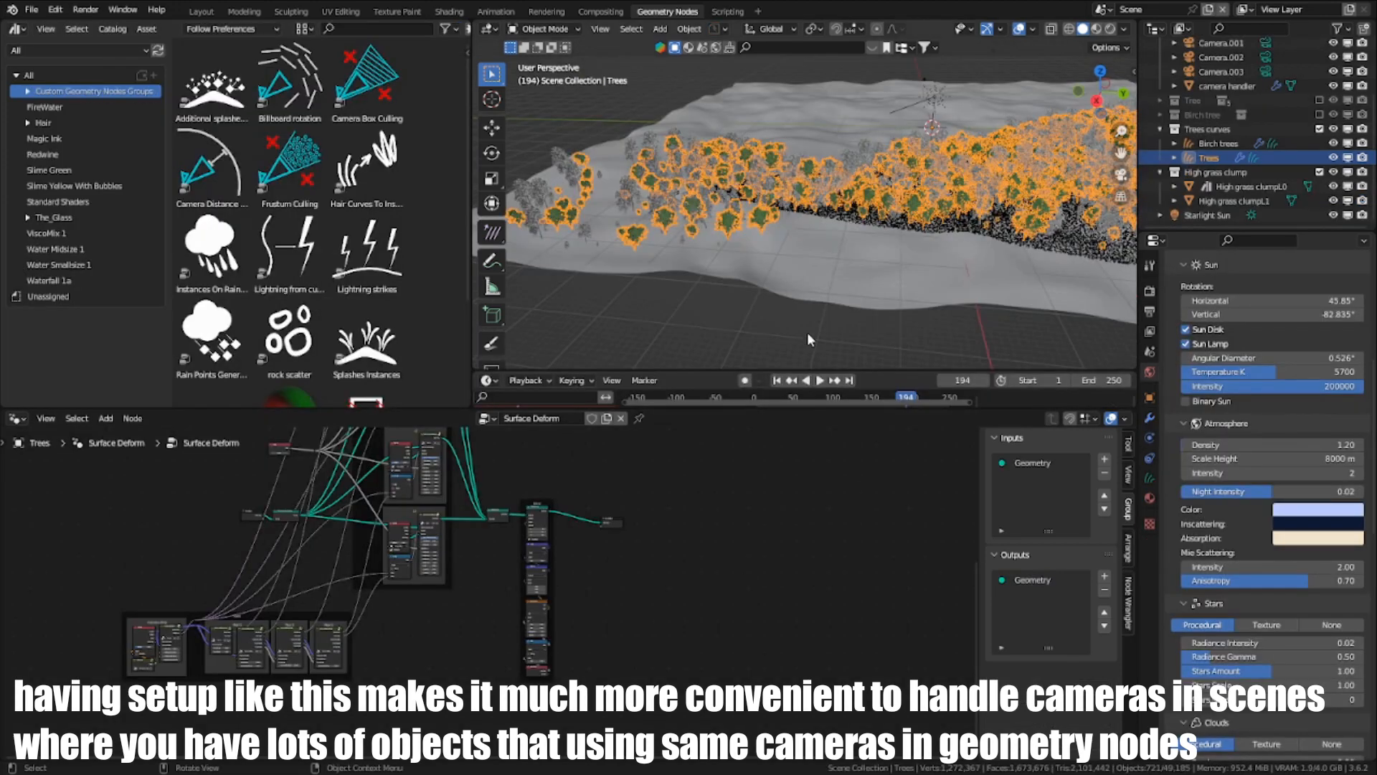
pyautogui.moveTo(808, 333); pyautogui.dragTo(800, 195, button='middle')
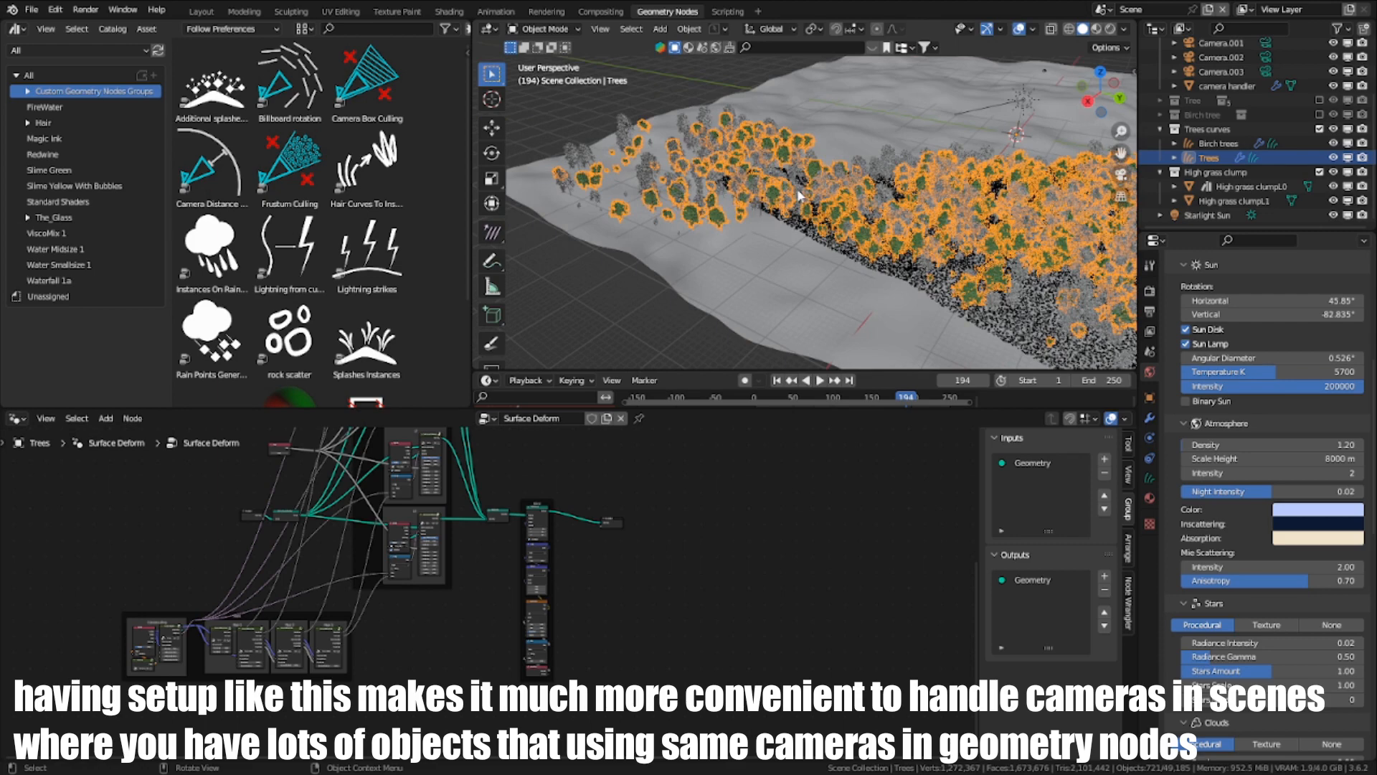
# - Select the Birch trees and the Plane.001 terrain in turn to examine how their node trees use the Cameras group
pyautogui.scroll(4, 798, 195)
pyautogui.click(743, 265)
pyautogui.scroll(-4, 778, 244)
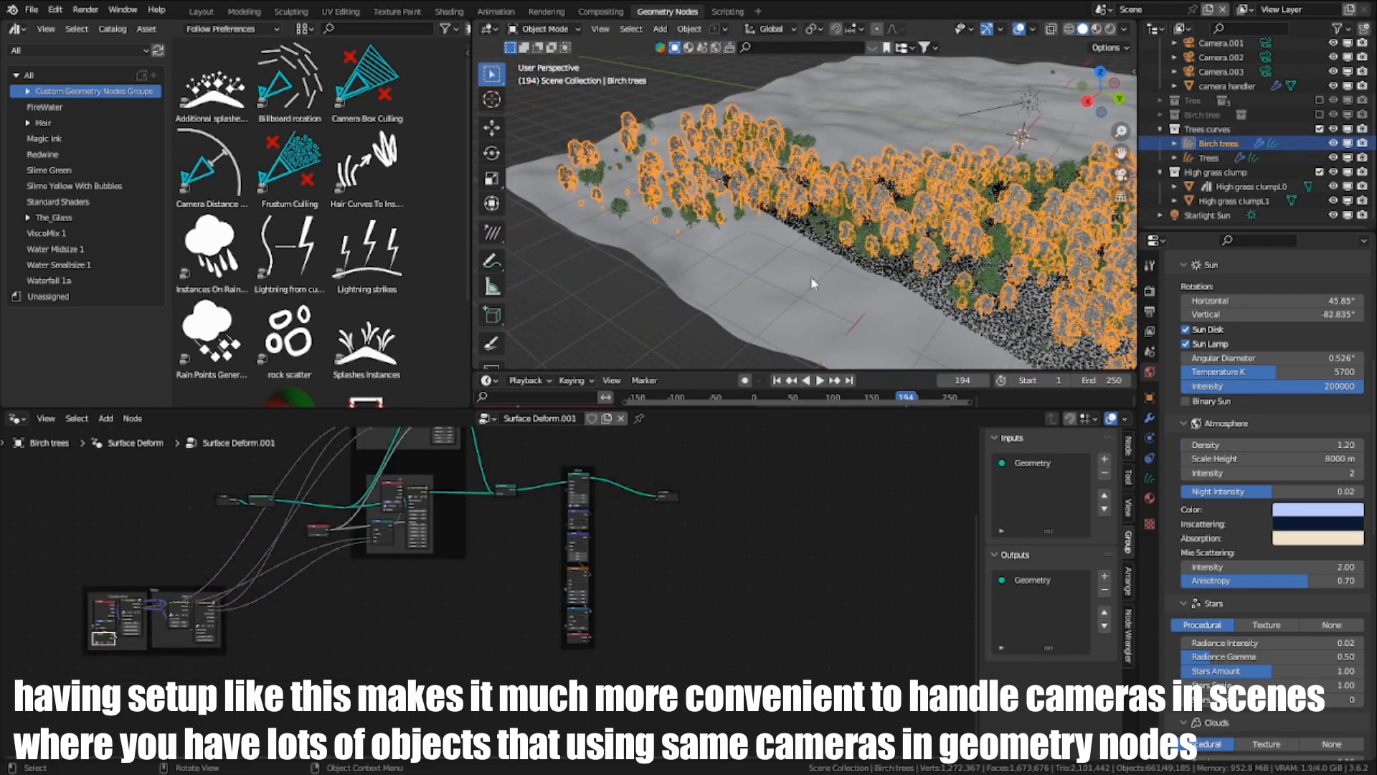
pyautogui.click(757, 310)
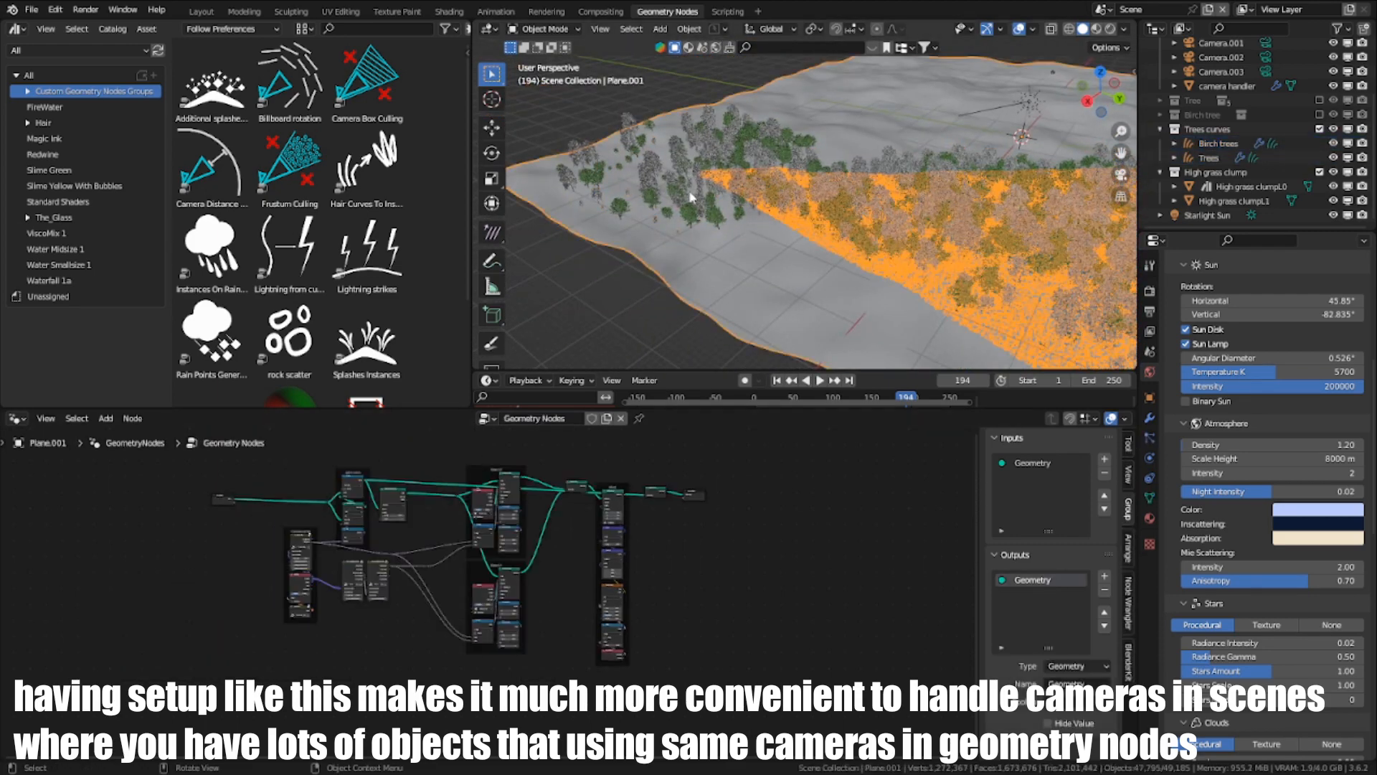
pyautogui.scroll(5, 292, 649)
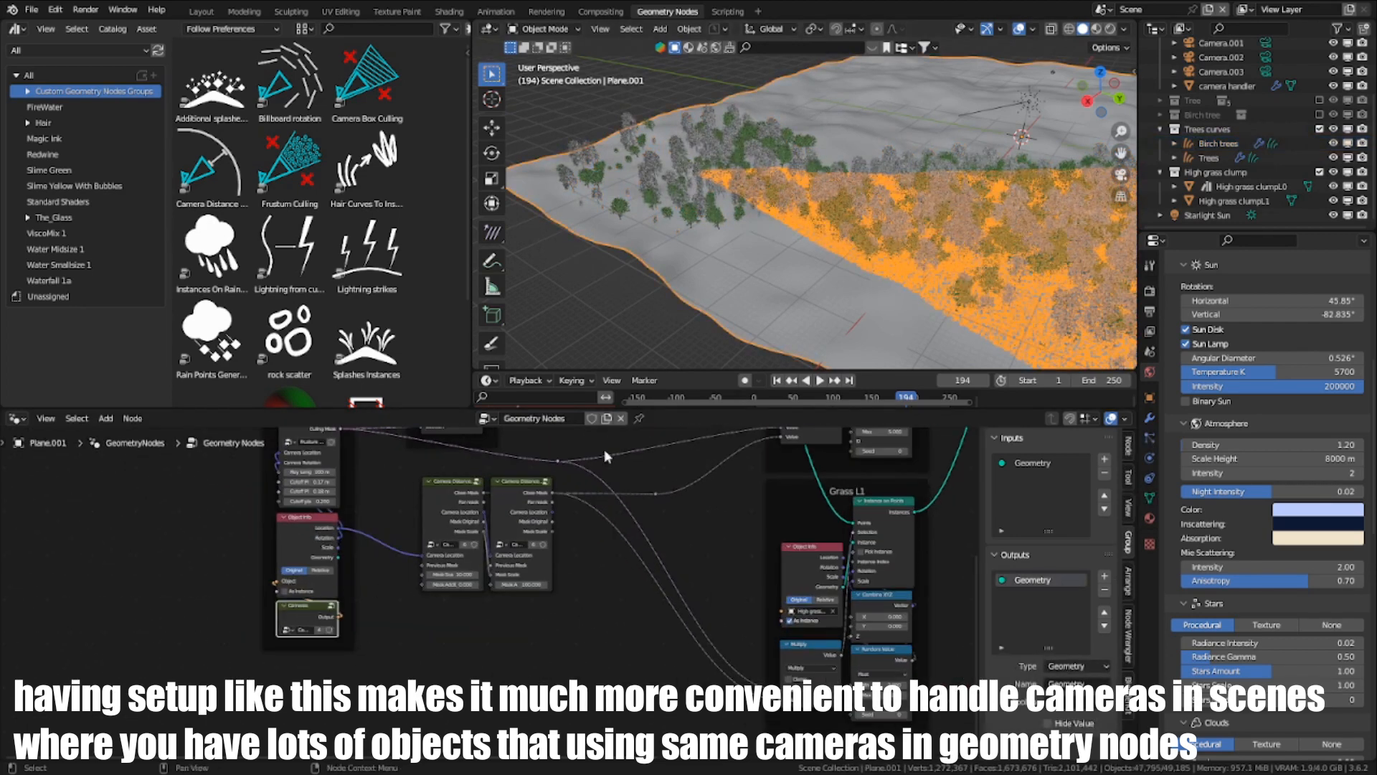
# - Select the camera handler object to show the Object Switch nodes of its Cameras node tree
pyautogui.click(1227, 86)
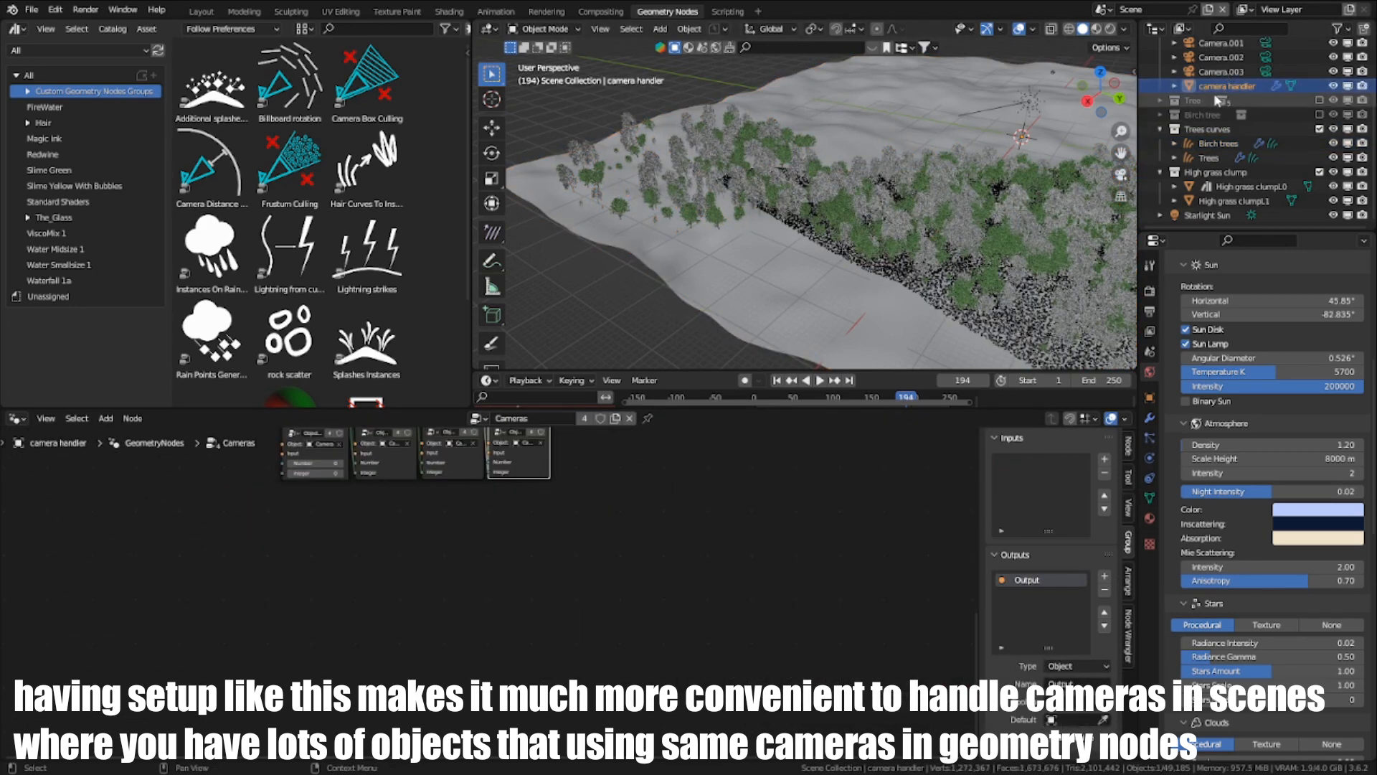
pyautogui.scroll(3, 1237, 55)
pyautogui.scroll(7, 626, 652)
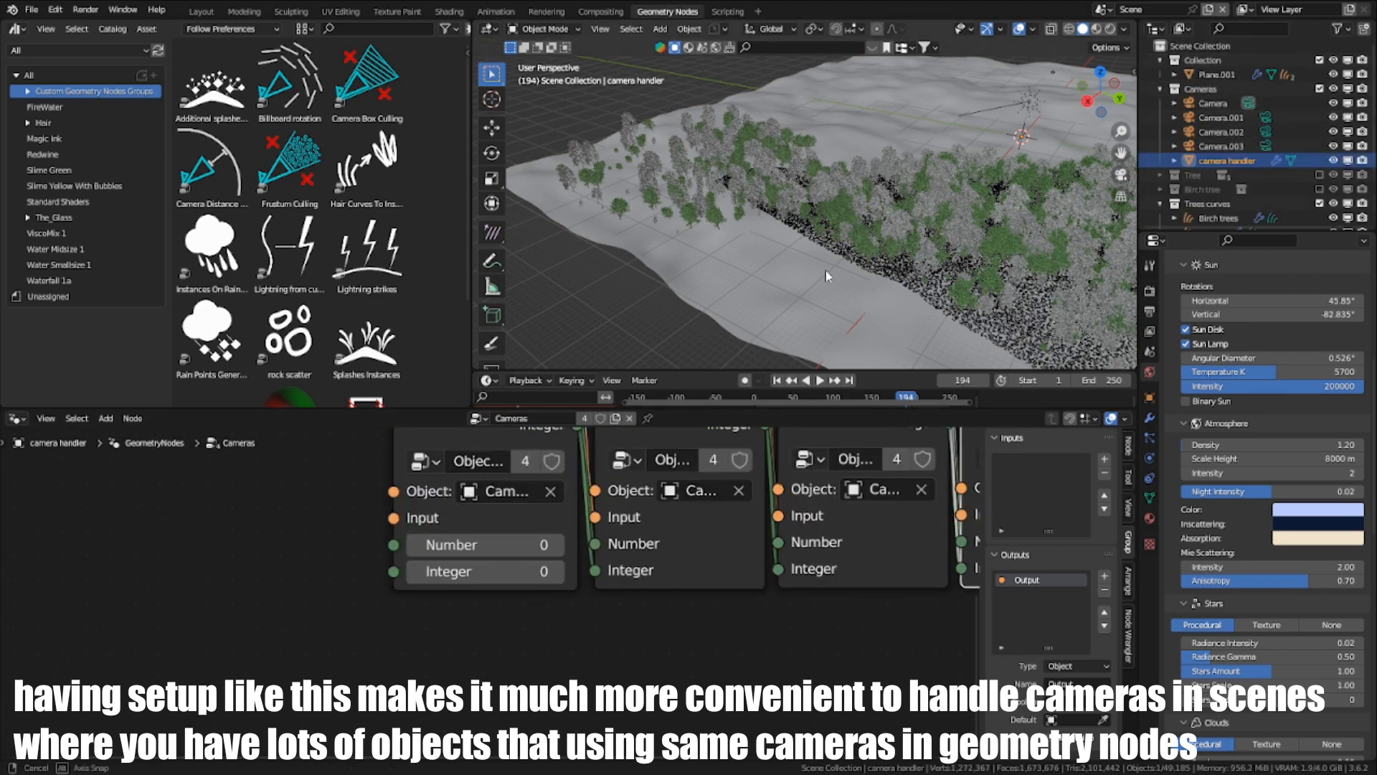
# - Try the first Object Switch node's Integer at 1 and 2 on the forest scene, and return it to 0
pyautogui.moveTo(825, 270); pyautogui.dragTo(831, 230, button='middle')
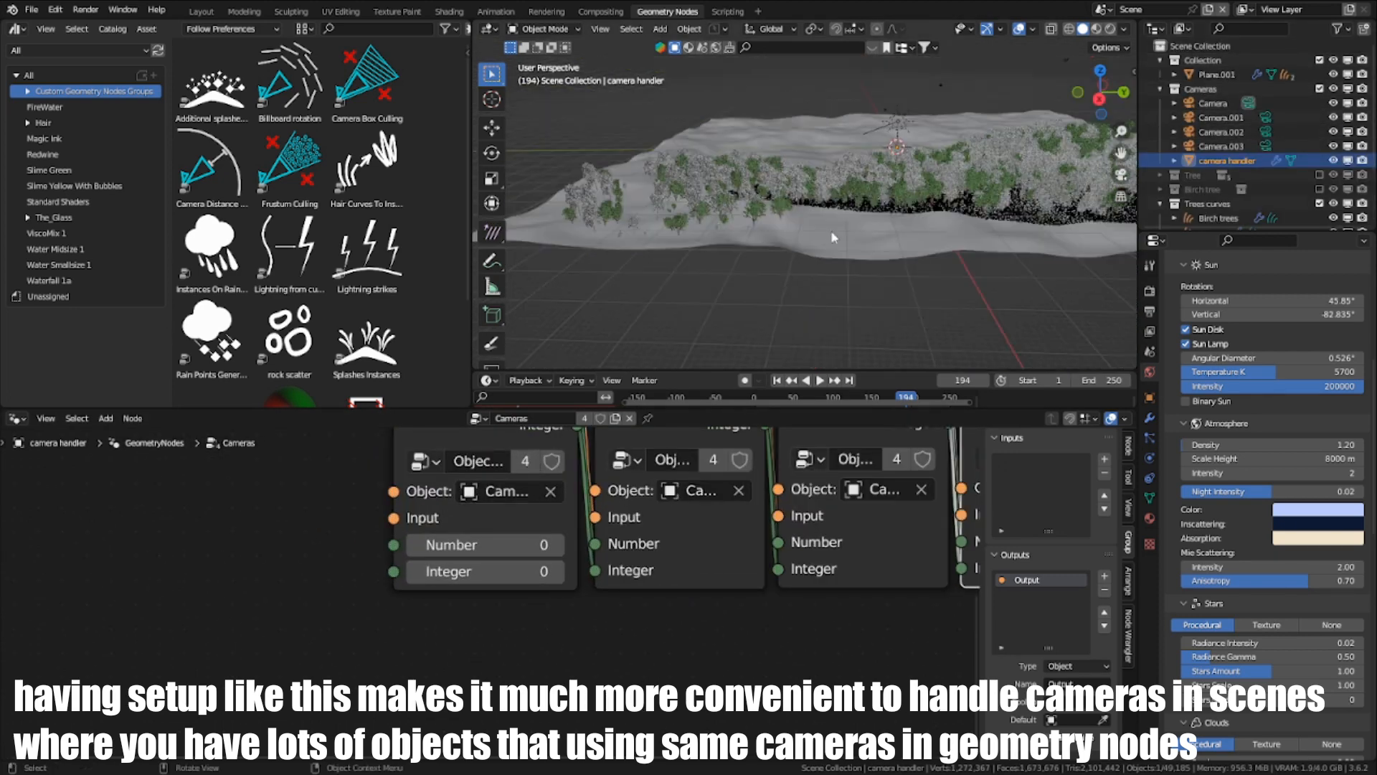
pyautogui.click(559, 571)
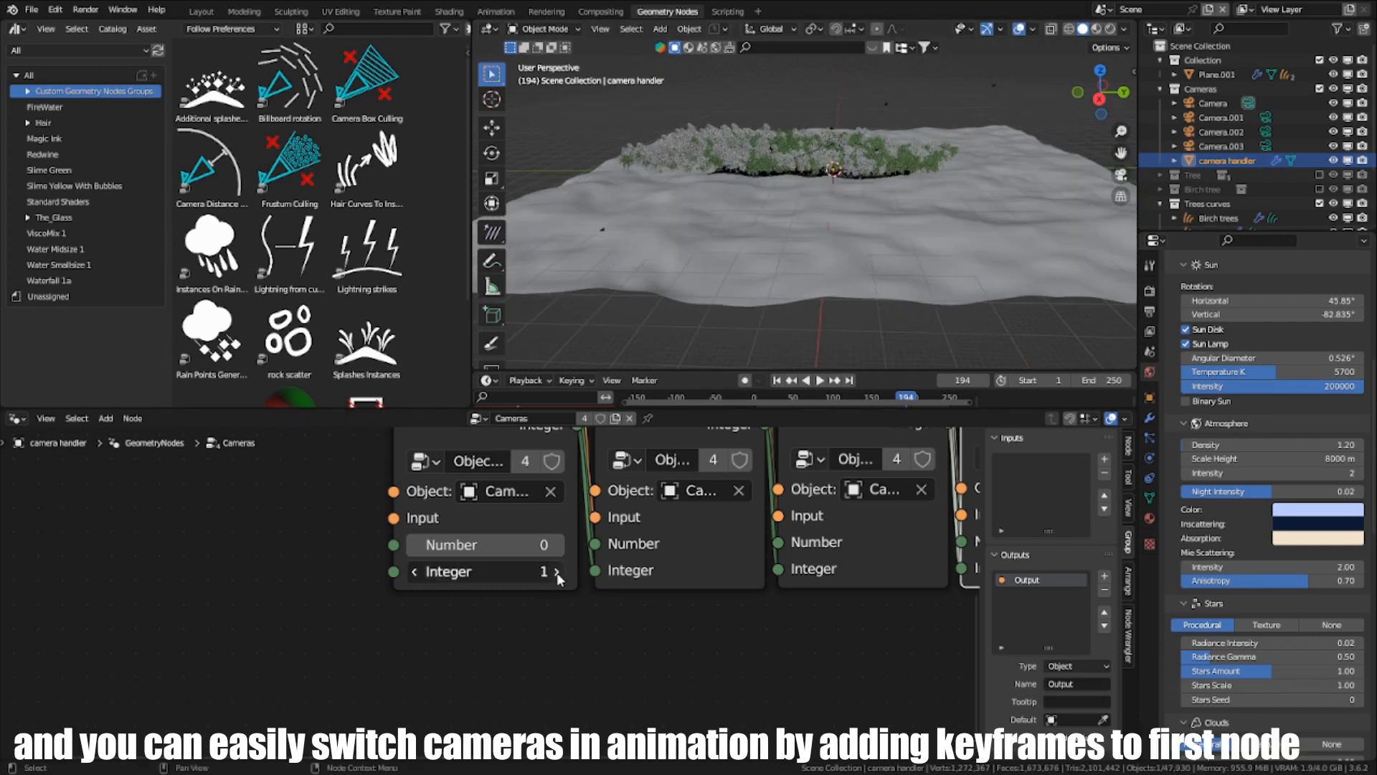
pyautogui.moveTo(482, 578)
pyautogui.mouseDown()
pyautogui.moveTo(497, 578)
pyautogui.moveTo(466, 571)
pyautogui.mouseUp()
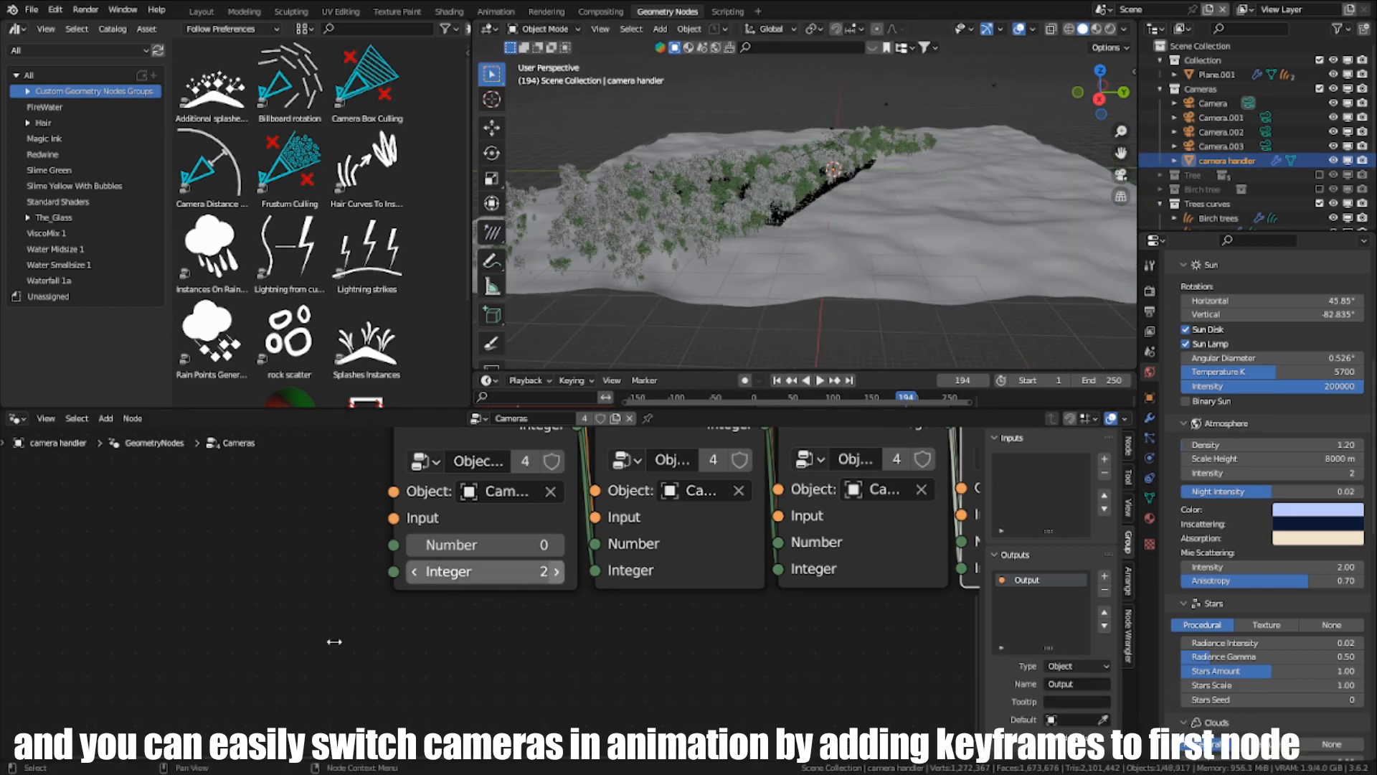
pyautogui.click(415, 574)
pyautogui.click(415, 575)
pyautogui.click(415, 575)
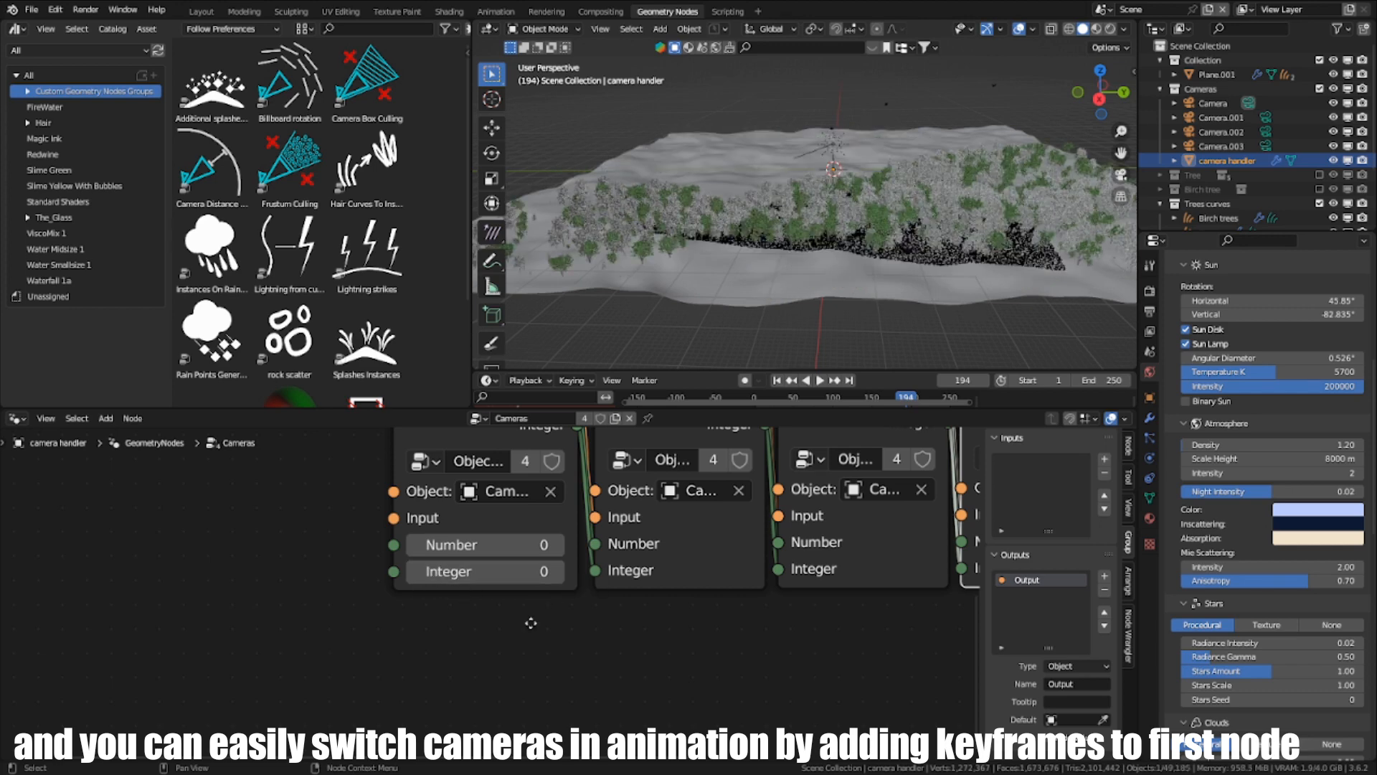
# - Bring all four Object Switch nodes into view and enlarge the timeline area under the 3D viewport
pyautogui.moveTo(576, 573); pyautogui.dragTo(464, 719, button='middle')
pyautogui.scroll(-1, 409, 668)
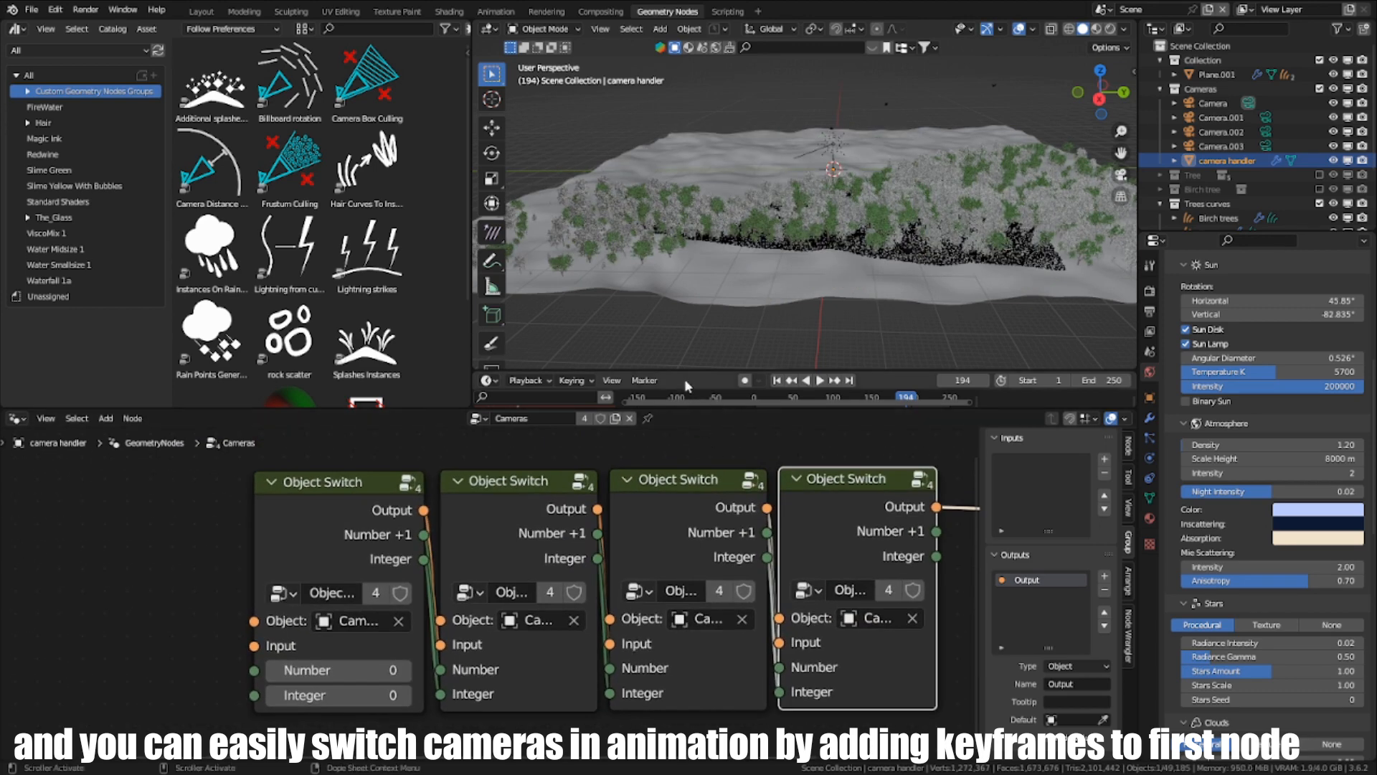
pyautogui.moveTo(686, 371); pyautogui.dragTo(688, 319)
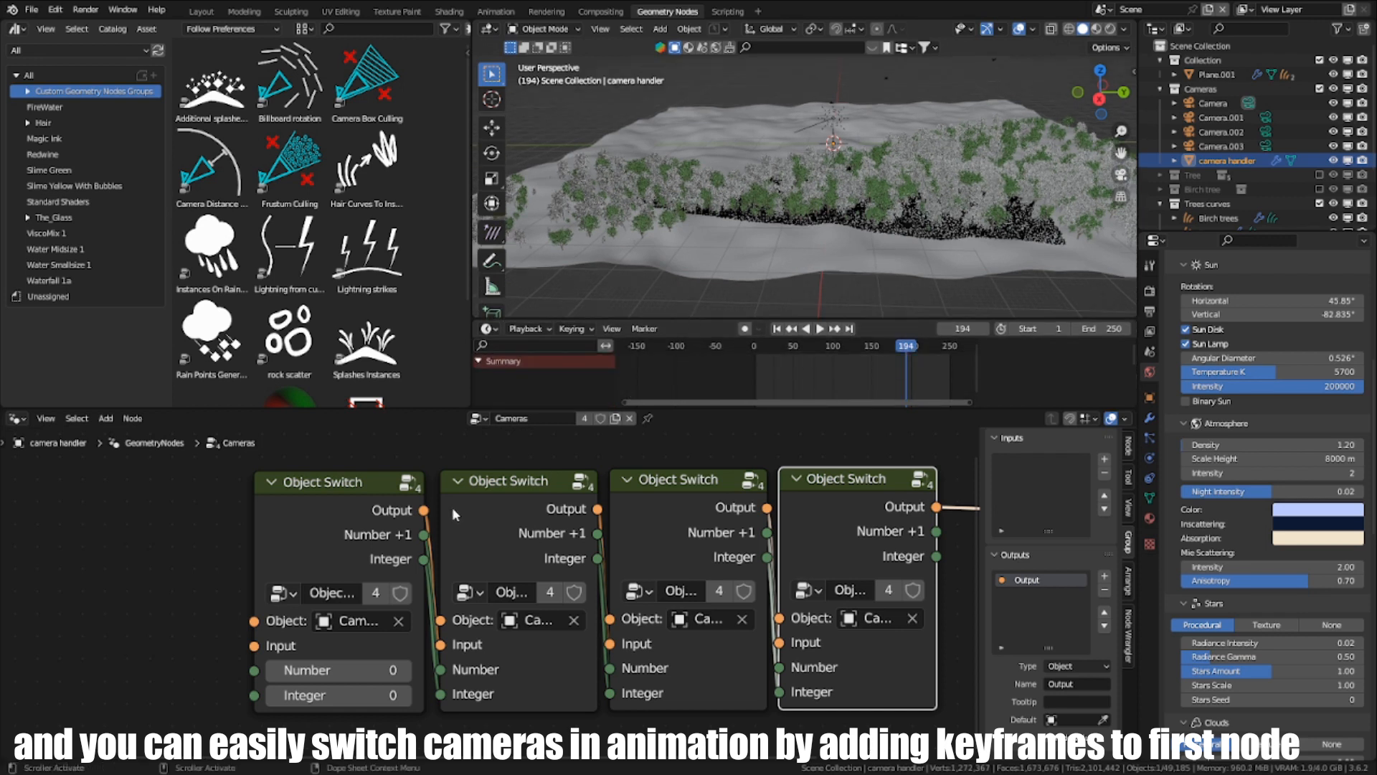
# - Insert a keyframe at frame 1 on the first Object Switch node's Integer with value 0
pyautogui.click(290, 504)
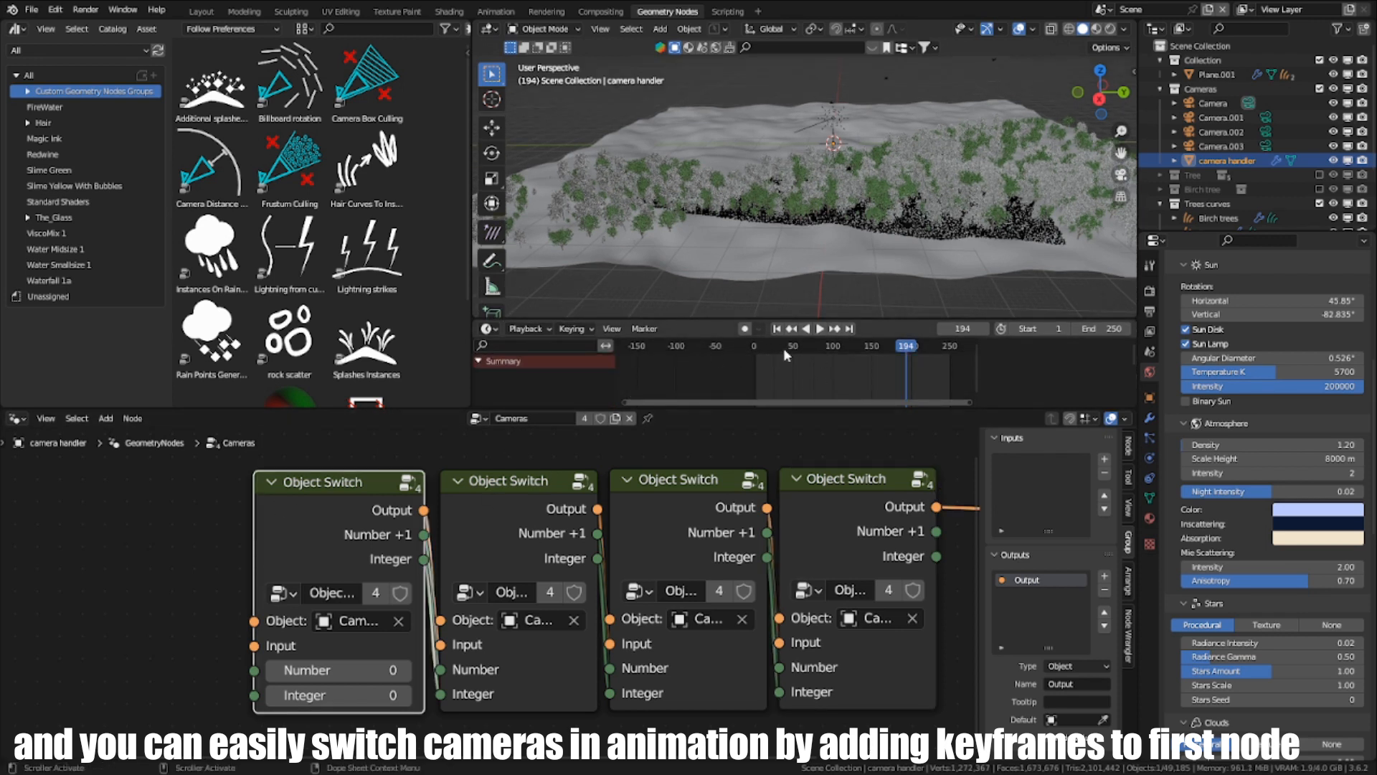
pyautogui.hotkey('shift', 'Left')
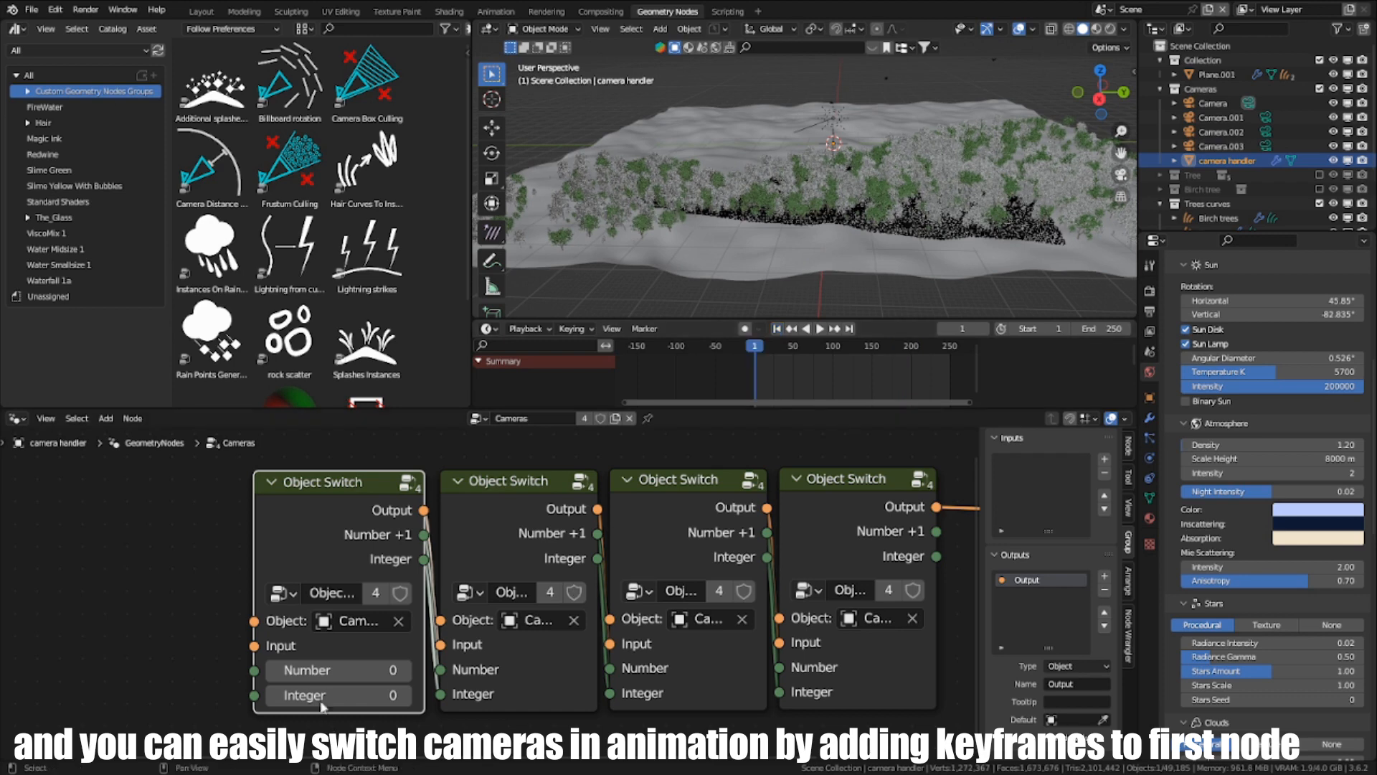
pyautogui.press('i')
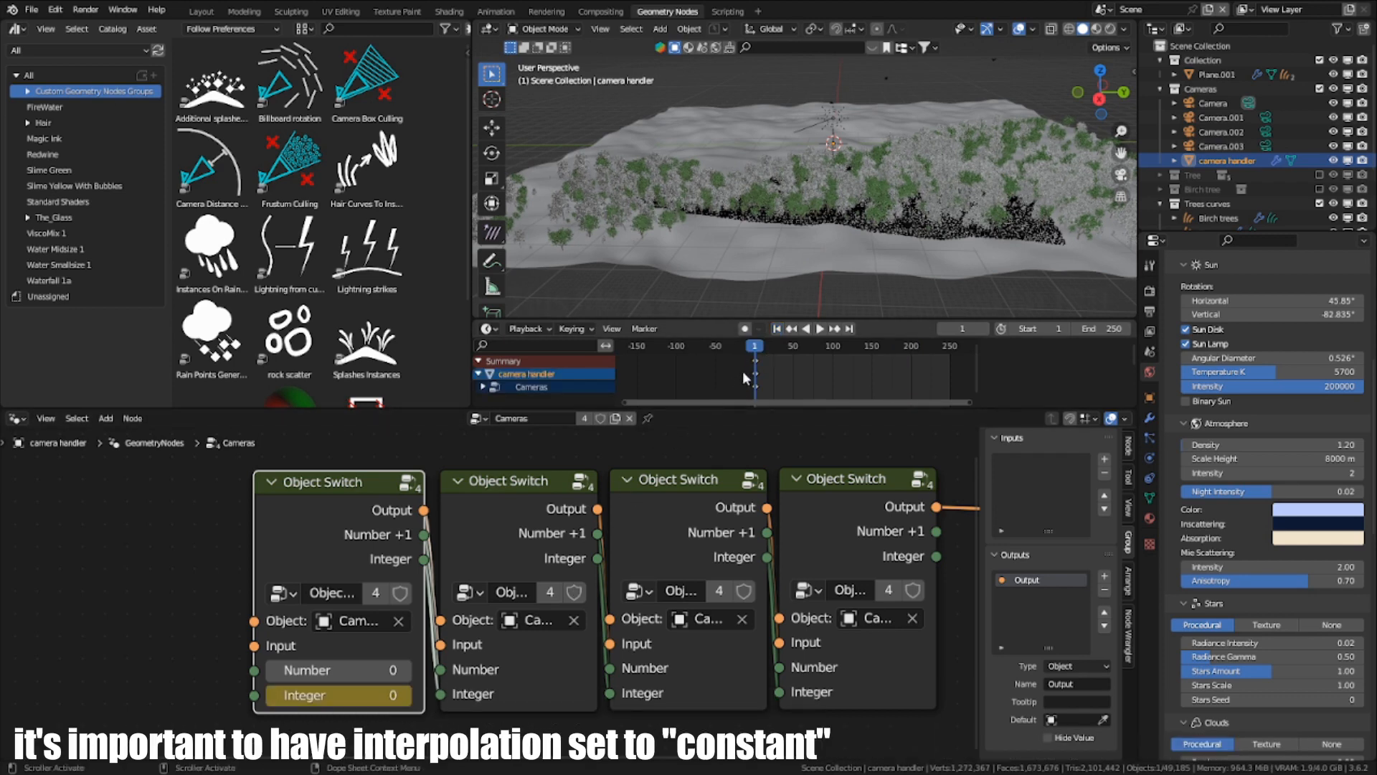
# - At frame 17, set the first Object Switch node's Integer to 1 and keyframe it
pyautogui.click(767, 350)
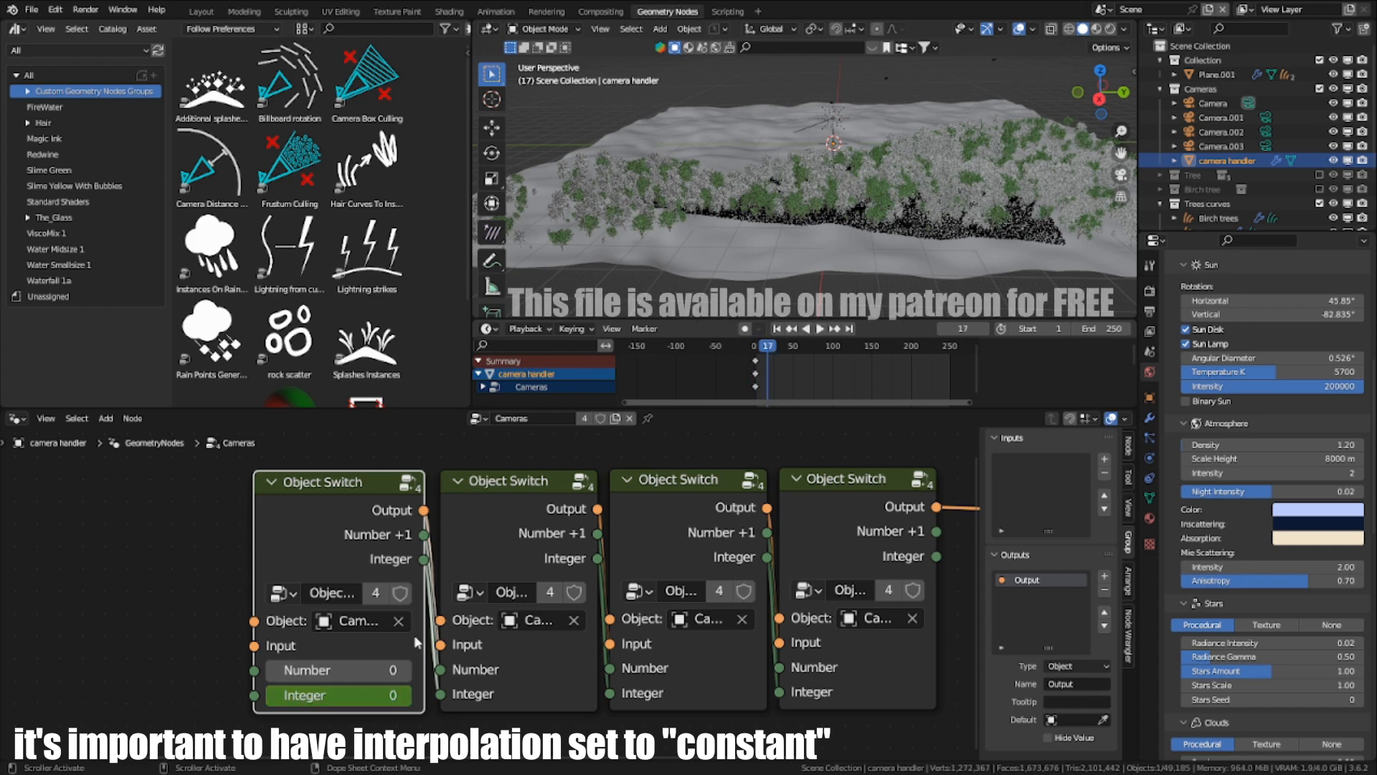
pyautogui.click(405, 696)
pyautogui.press('i')
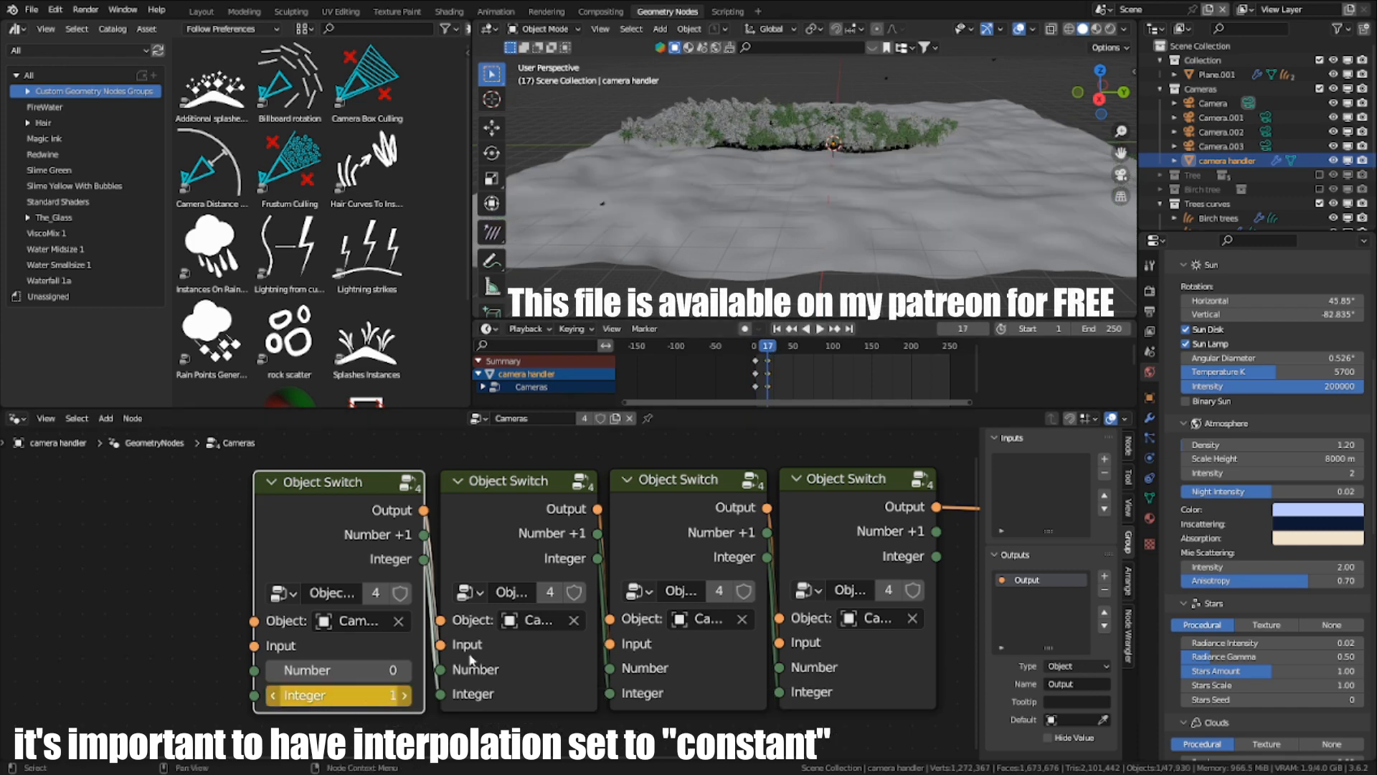
# - At frame 36, set the first Object Switch node's Integer to 2, keyframe it and play the animation
pyautogui.click(782, 347)
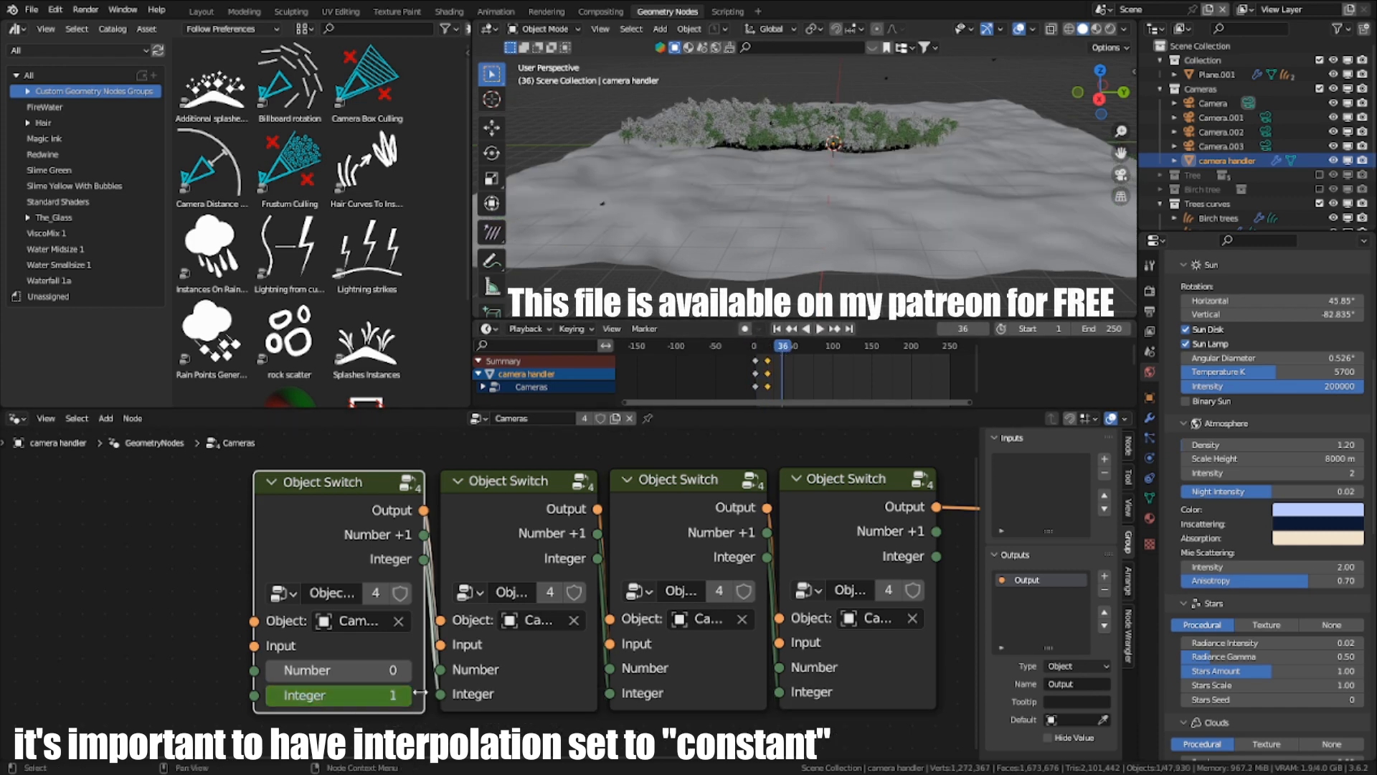
pyautogui.moveTo(344, 701); pyautogui.dragTo(354, 701)
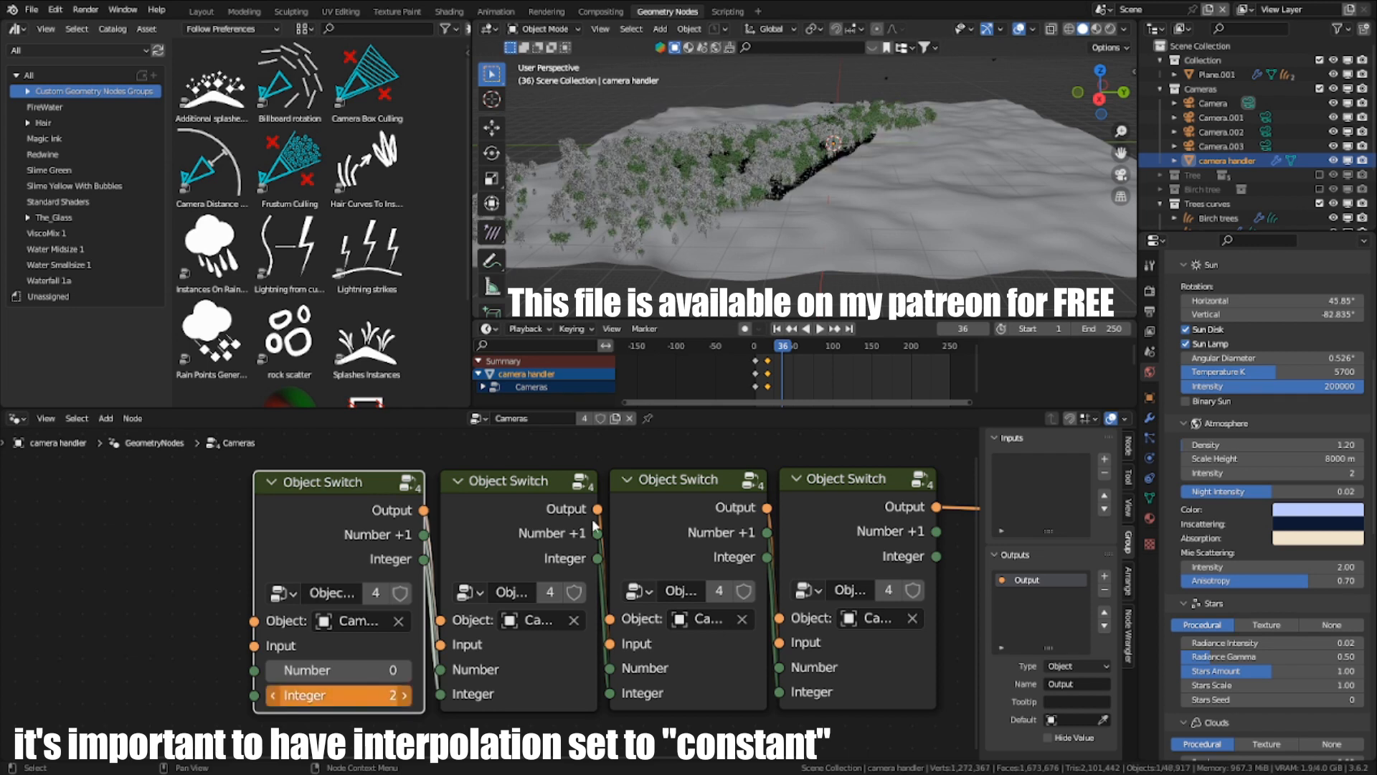
pyautogui.press('i')
pyautogui.press('space')
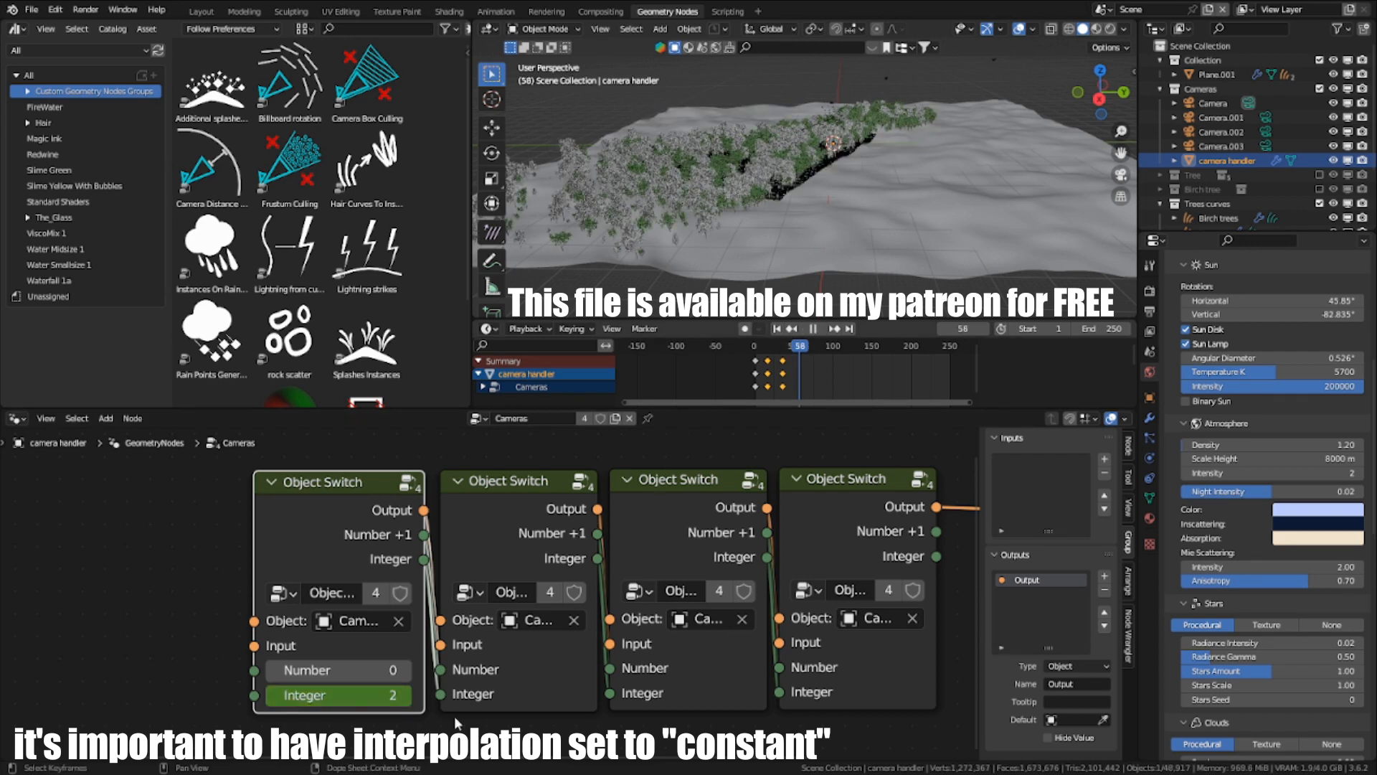
# - Stop playback at frame 58, set the first Object Switch node's Integer to 3 and keyframe it
pyautogui.press('space')
pyautogui.click(404, 695)
pyautogui.press('i')
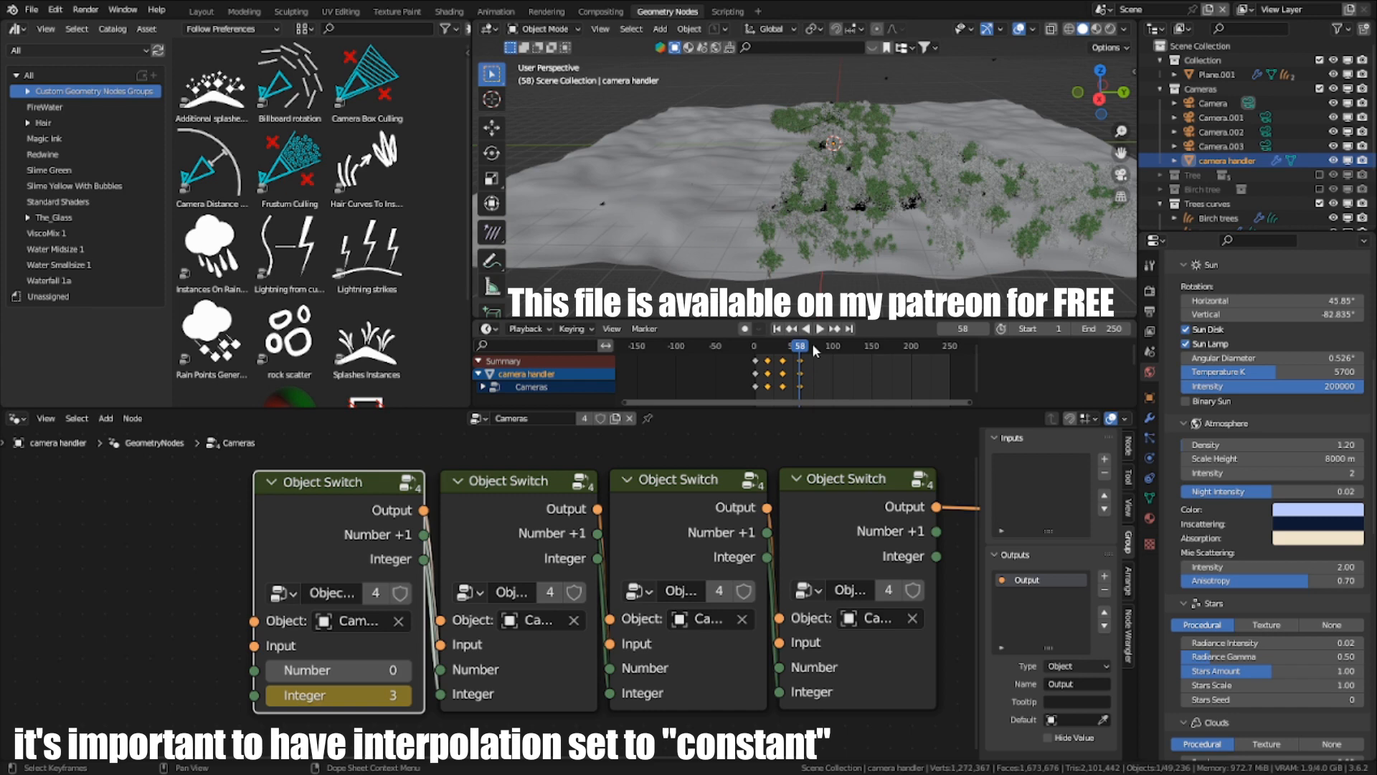
# - At frame 73, set the first Object Switch node's Integer to 0 and keyframe it
pyautogui.click(812, 342)
pyautogui.doubleClick(348, 695)
pyautogui.write('0')
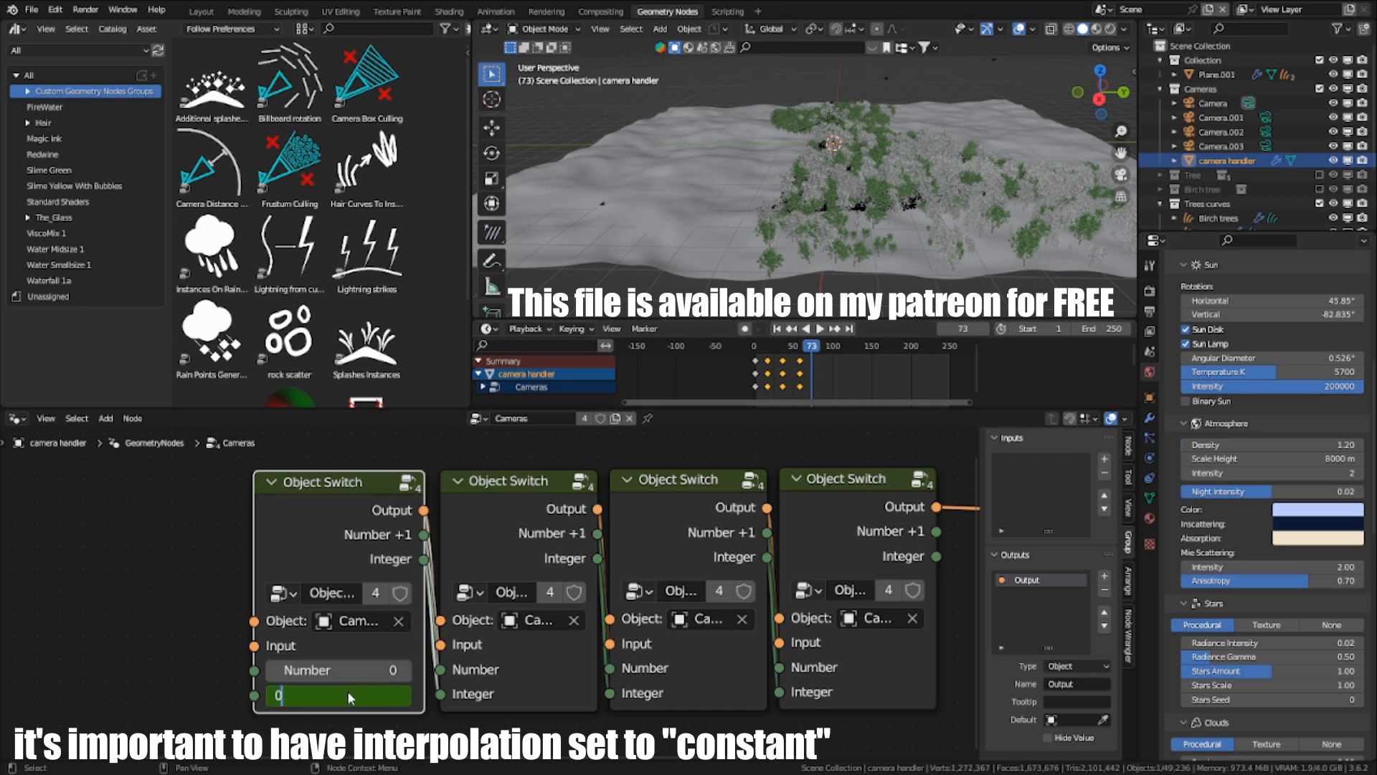
pyautogui.press('Return')
pyautogui.press('i')
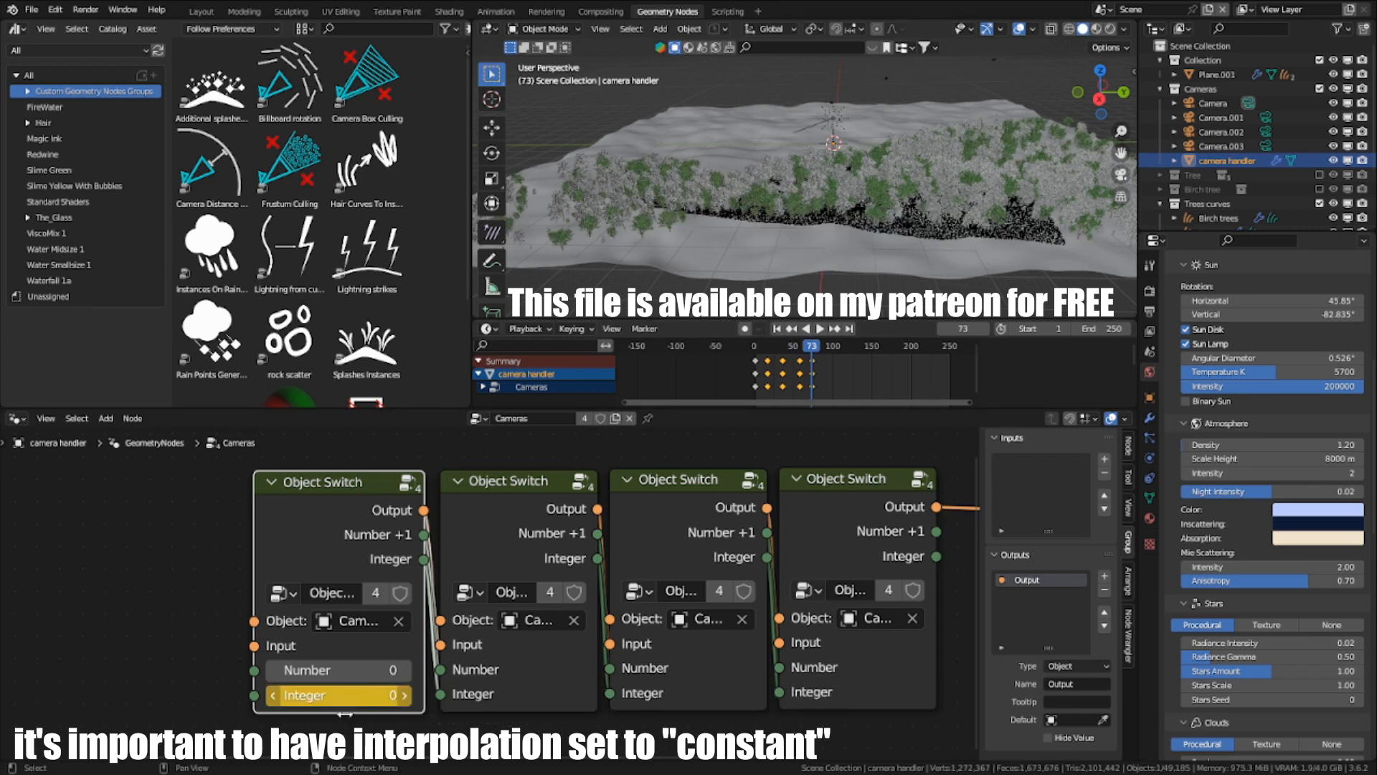
# - Set the interpolation of all the camera handler's keyframes to Constant and play the animation from the first frame
pyautogui.moveTo(868, 373); pyautogui.dragTo(718, 350)
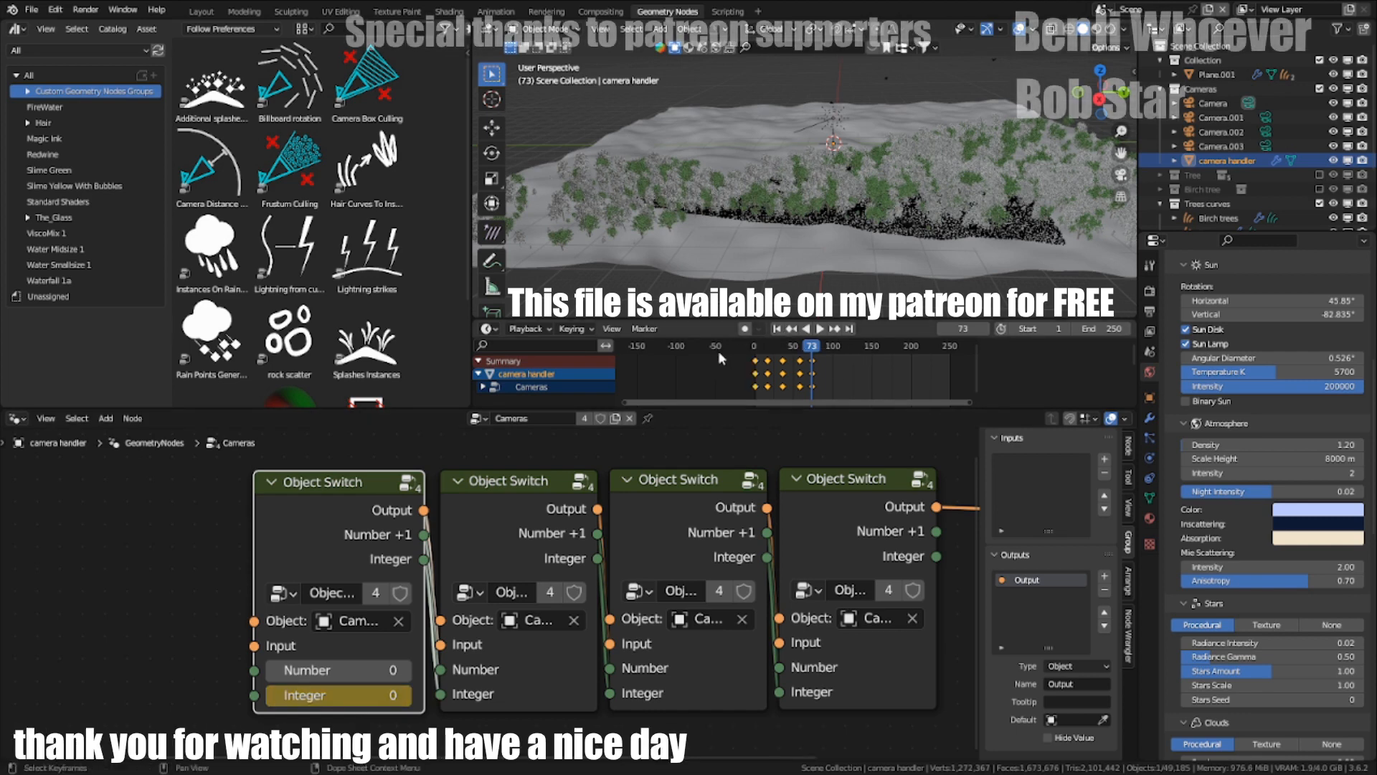
pyautogui.press('t')
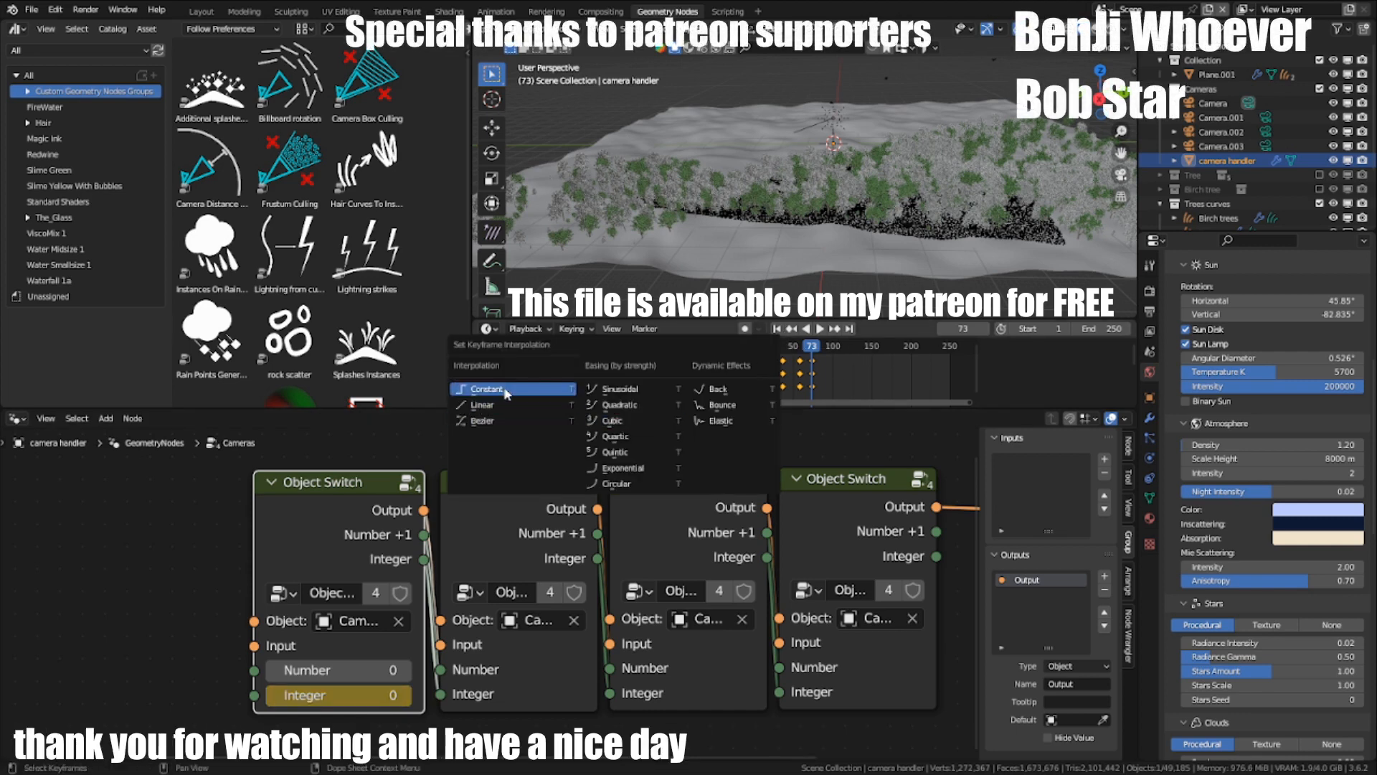
pyautogui.press('Return')
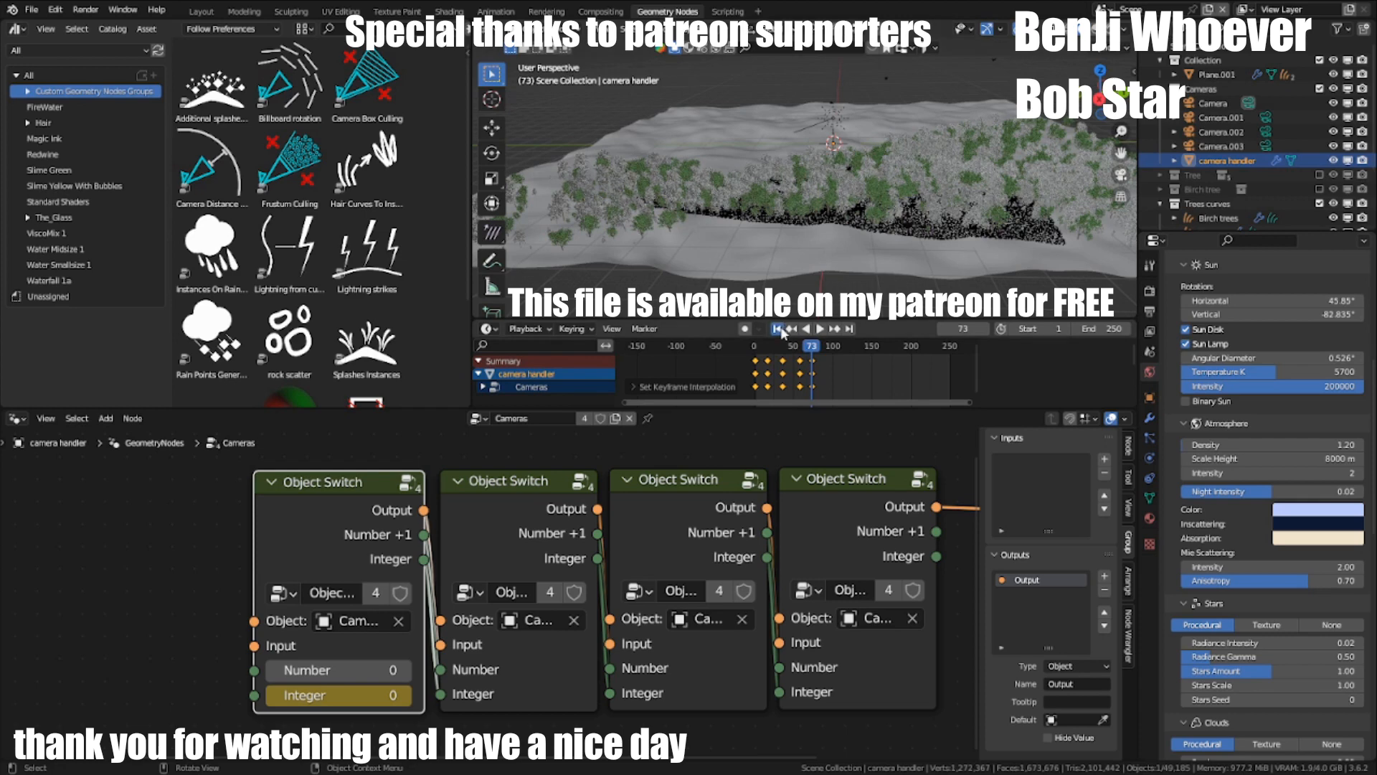
pyautogui.click(777, 330)
pyautogui.press('space')
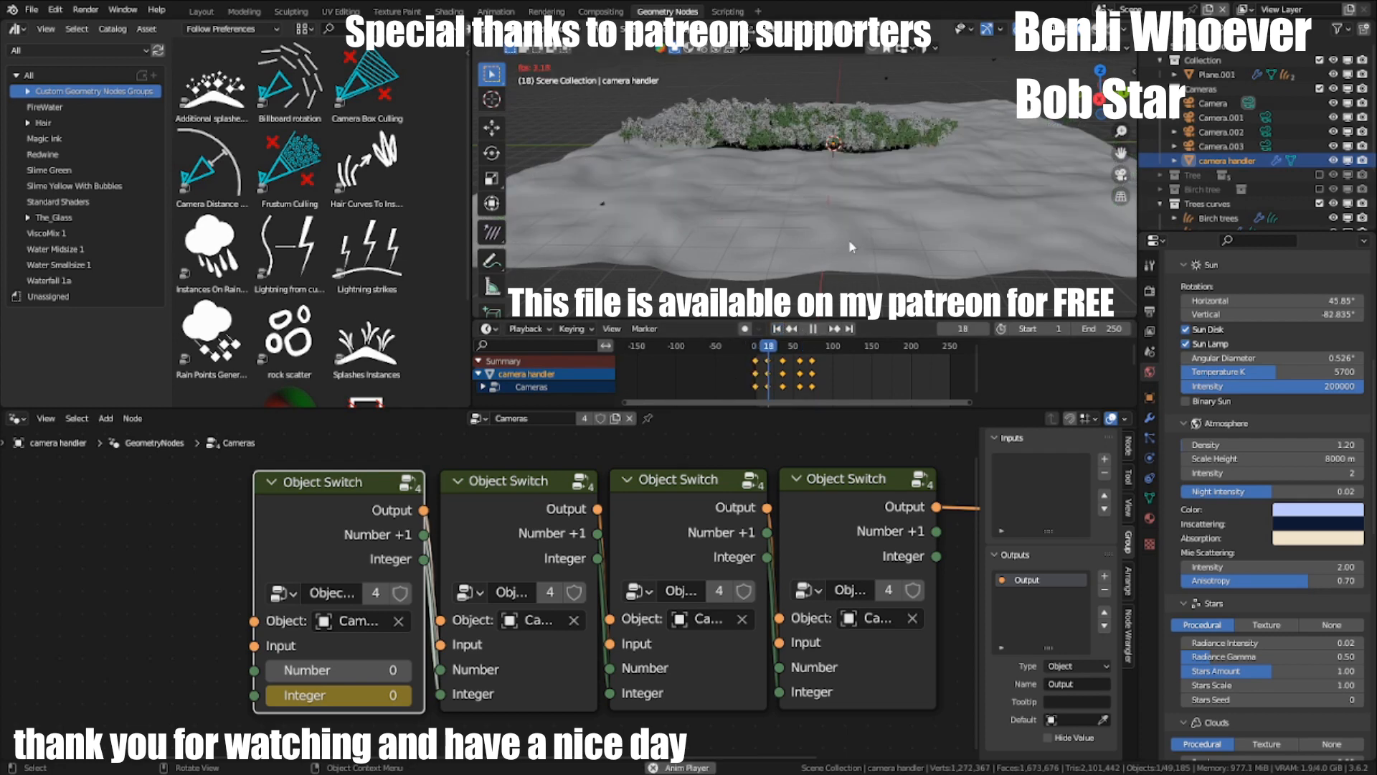